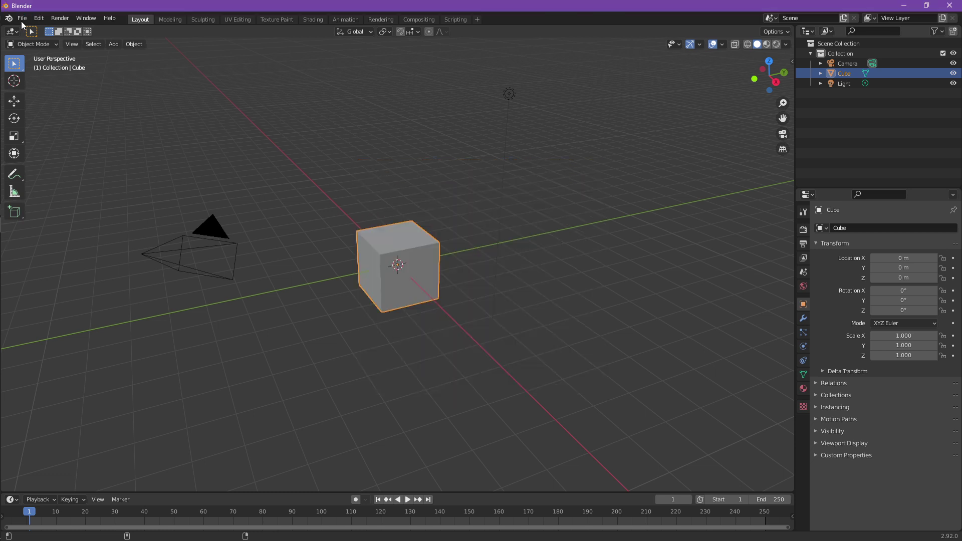
# Open the project file fire boi.blend.
pyautogui.click(23, 19)
pyautogui.click(136, 50)
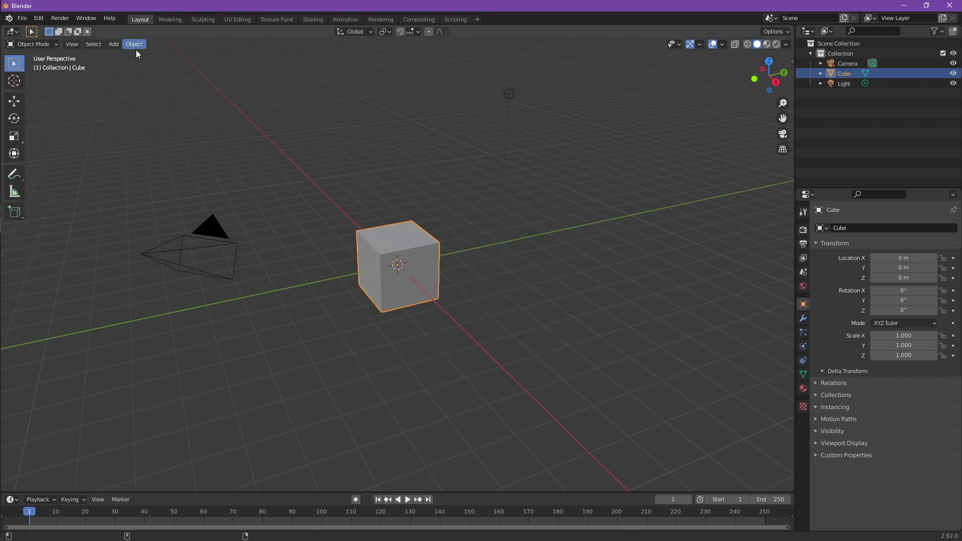
pyautogui.click(23, 19)
pyautogui.moveTo(44, 53)
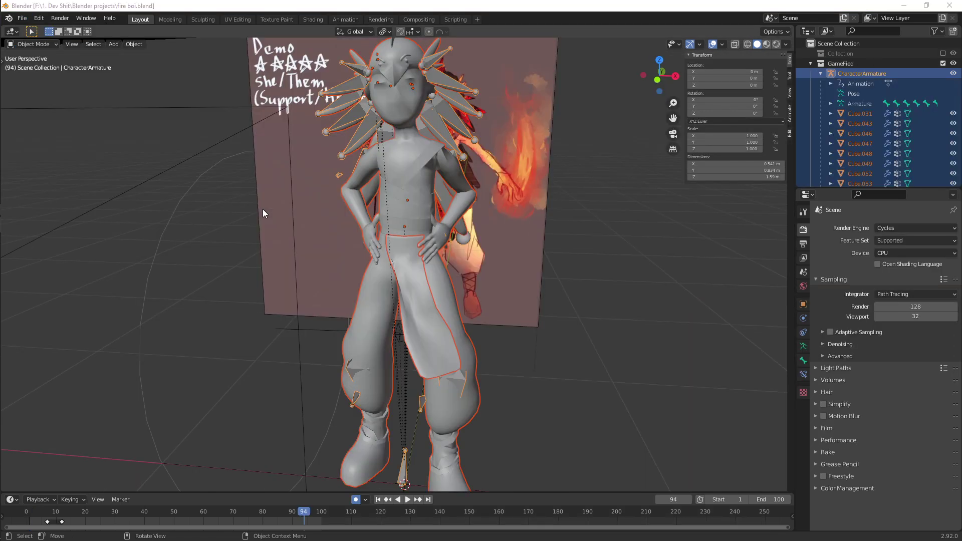
# Hide the viewport overlays and view the character in rendered shading.
pyautogui.click(713, 48)
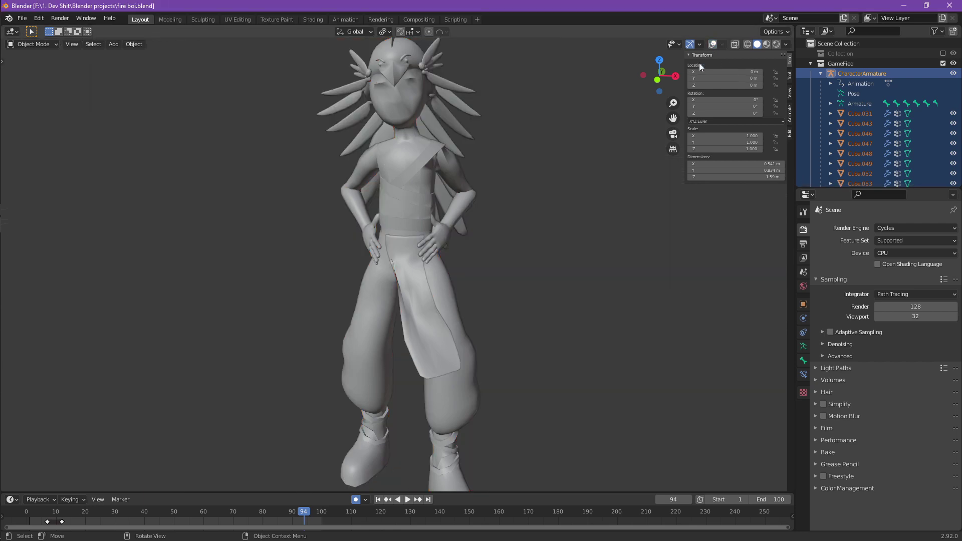
pyautogui.moveTo(603, 123)
pyautogui.mouseDown(button='middle')
pyautogui.moveTo(569, 131)
pyautogui.moveTo(566, 146)
pyautogui.mouseUp(button='middle')
pyautogui.press('z')
pyautogui.click(574, 33)
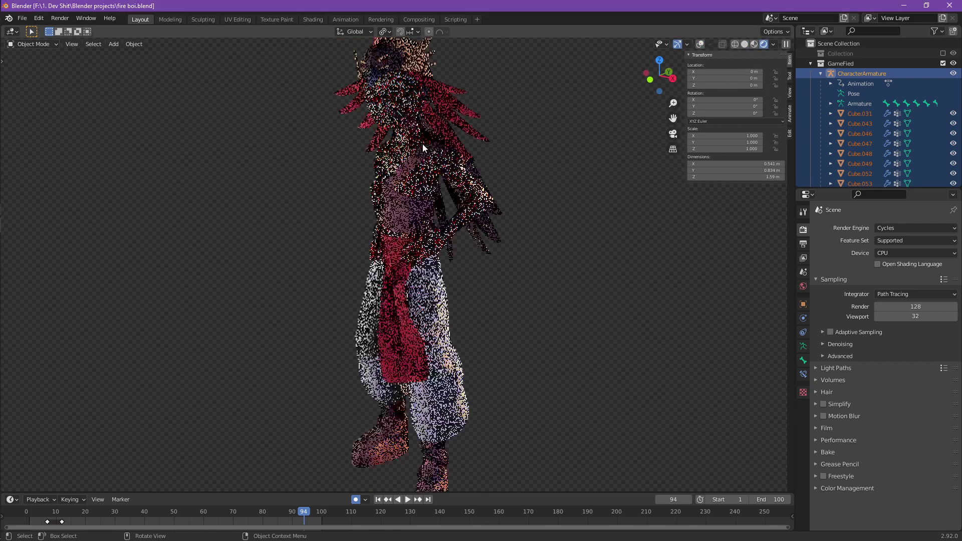
# Set the render engine to Eevee and turn the viewport overlays back on.
pyautogui.click(881, 226)
pyautogui.click(885, 242)
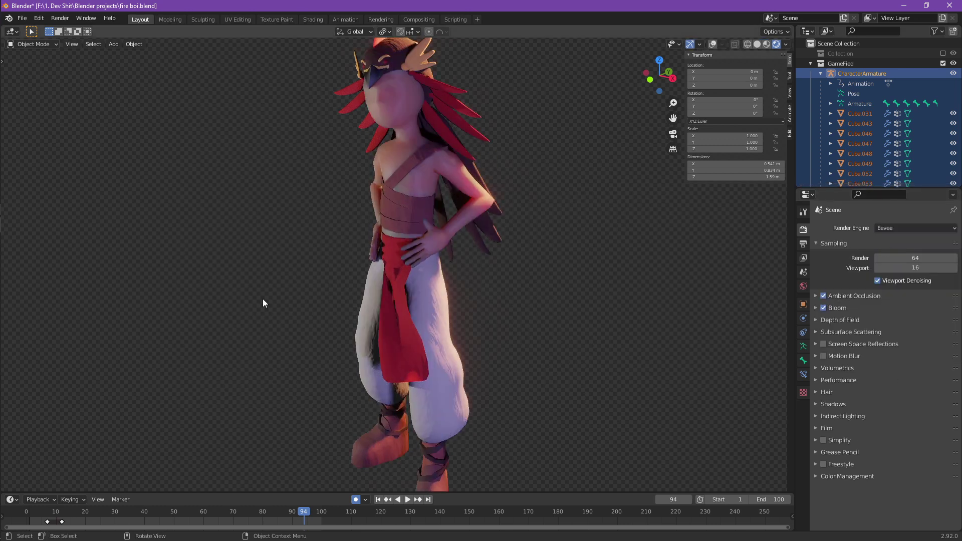
pyautogui.moveTo(263, 298); pyautogui.dragTo(506, 290, button='middle')
pyautogui.click(712, 44)
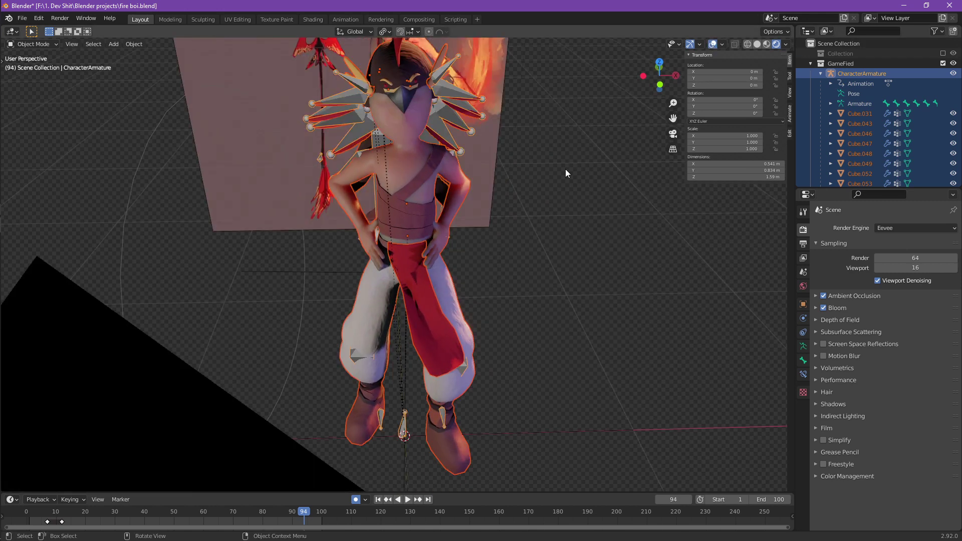
# Select the character's armature and switch it to Pose Mode.
pyautogui.click(402, 434)
pyautogui.moveTo(402, 441); pyautogui.dragTo(531, 230, button='middle')
pyautogui.click(40, 46)
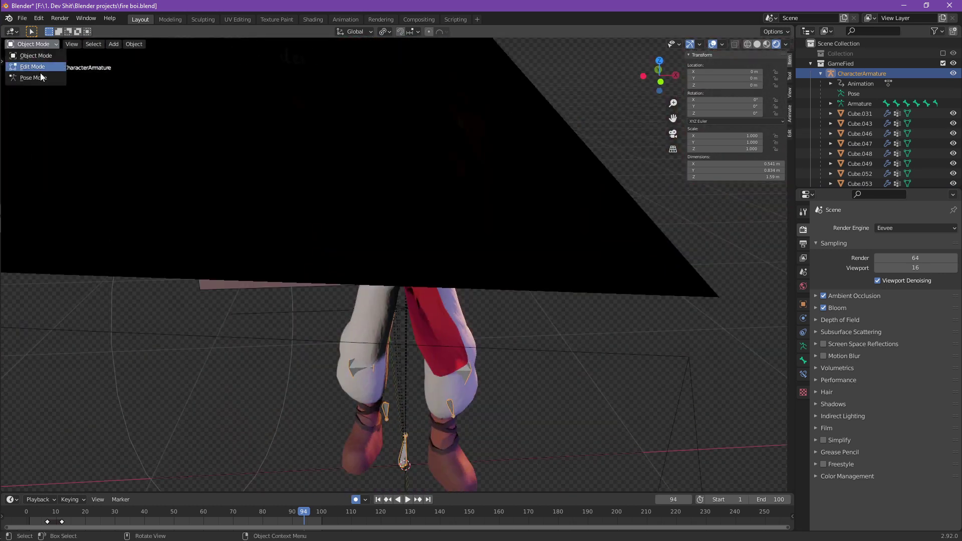
pyautogui.click(35, 76)
# Pick the left hand's IK bone through wireframe shading and try moving the hand away from the hip.
pyautogui.moveTo(433, 233); pyautogui.dragTo(382, 243, button='middle')
pyautogui.press('z')
pyautogui.click(257, 251)
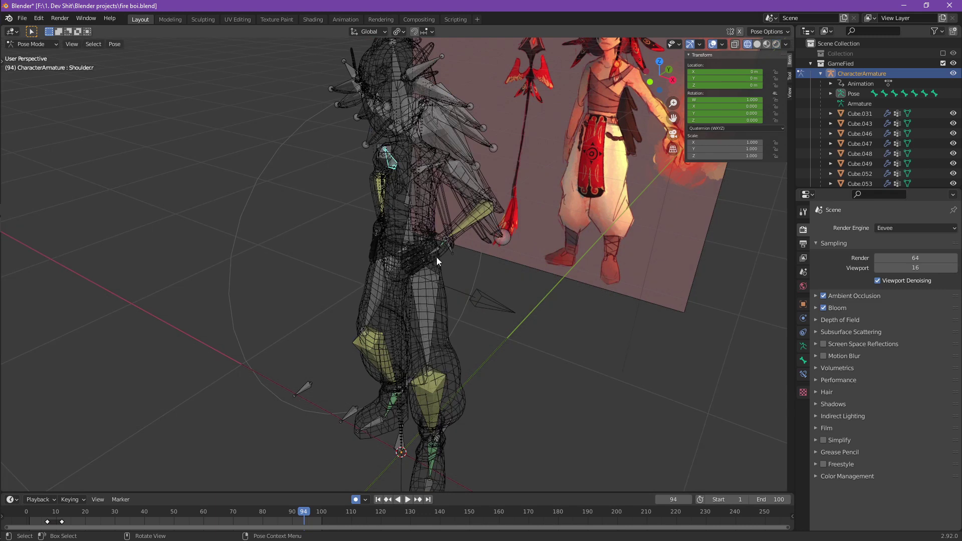
pyautogui.click(444, 246)
pyautogui.press('z')
pyautogui.click(593, 265)
pyautogui.moveTo(595, 268); pyautogui.dragTo(575, 260, button='middle')
pyautogui.press('g')
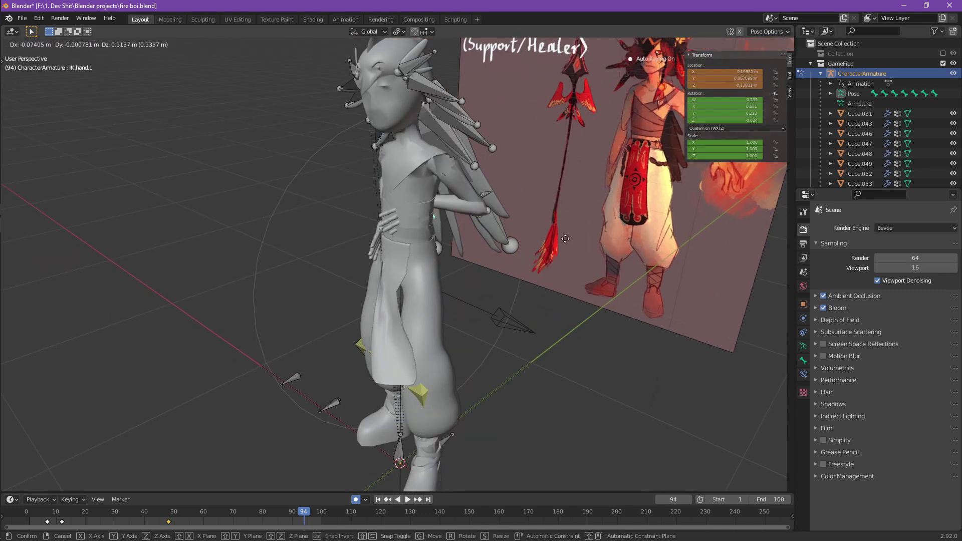
pyautogui.click(523, 268)
# Pick the Spine.001 bone in wireframe shading and try rotating the upper body.
pyautogui.press('z')
pyautogui.click(409, 233)
pyautogui.click(412, 228)
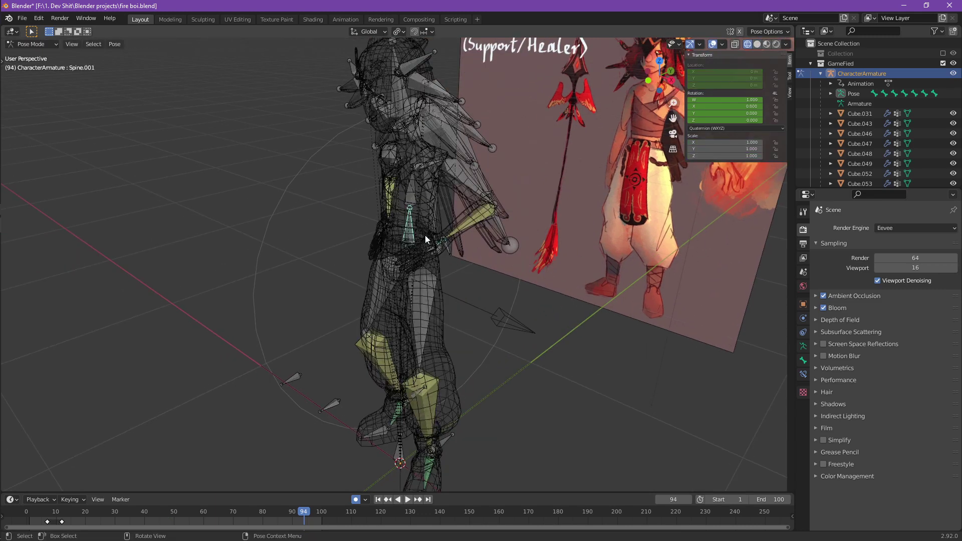
pyautogui.press('z')
pyautogui.click(500, 236)
pyautogui.moveTo(592, 236); pyautogui.dragTo(569, 234, button='middle')
pyautogui.press('r')
pyautogui.rightClick(555, 254)
pyautogui.moveTo(436, 239); pyautogui.dragTo(503, 240, button='middle')
# Pick the Spine bone at the hips in wireframe shading and try lowering the whole body.
pyautogui.press('z')
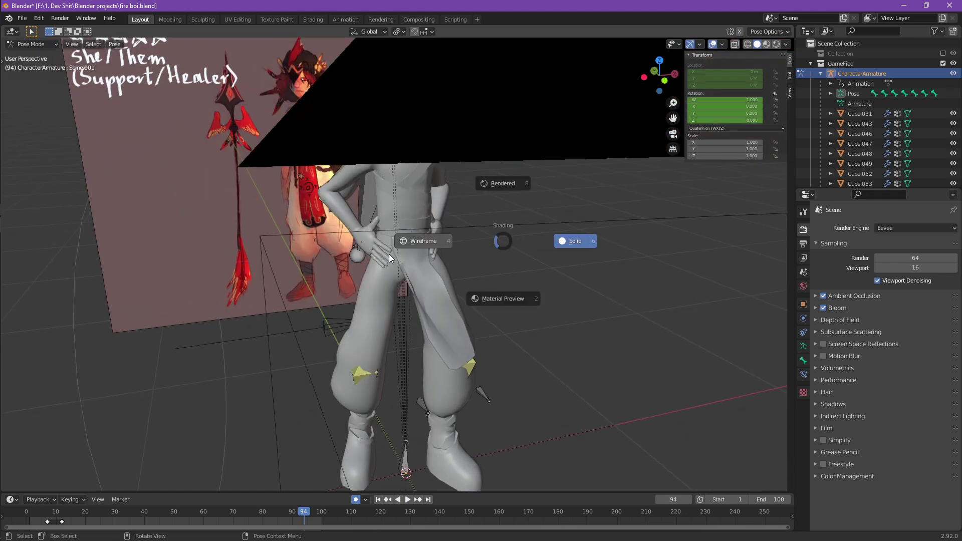
pyautogui.click(389, 254)
pyautogui.moveTo(389, 254); pyautogui.dragTo(409, 253, button='middle')
pyautogui.click(400, 261)
pyautogui.press('z')
pyautogui.press('g')
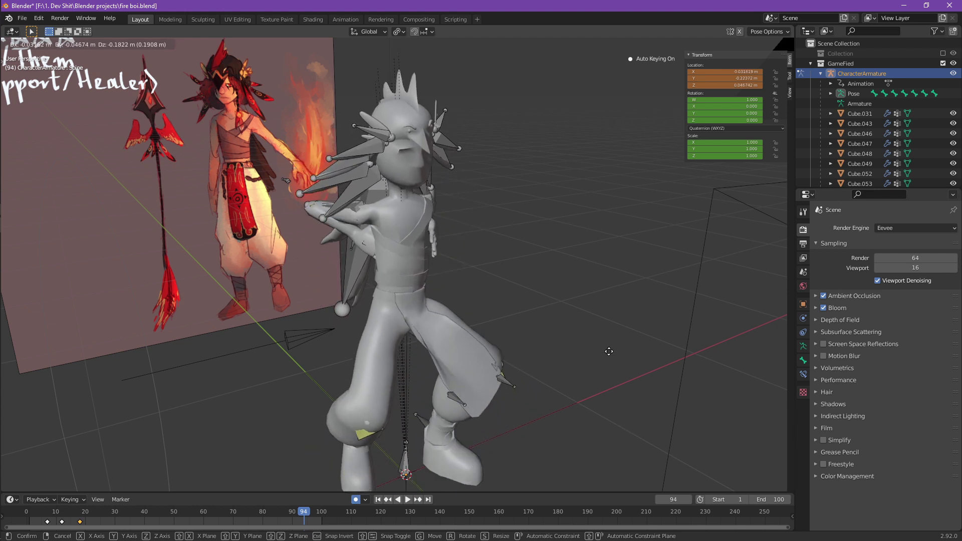
pyautogui.rightClick(609, 351)
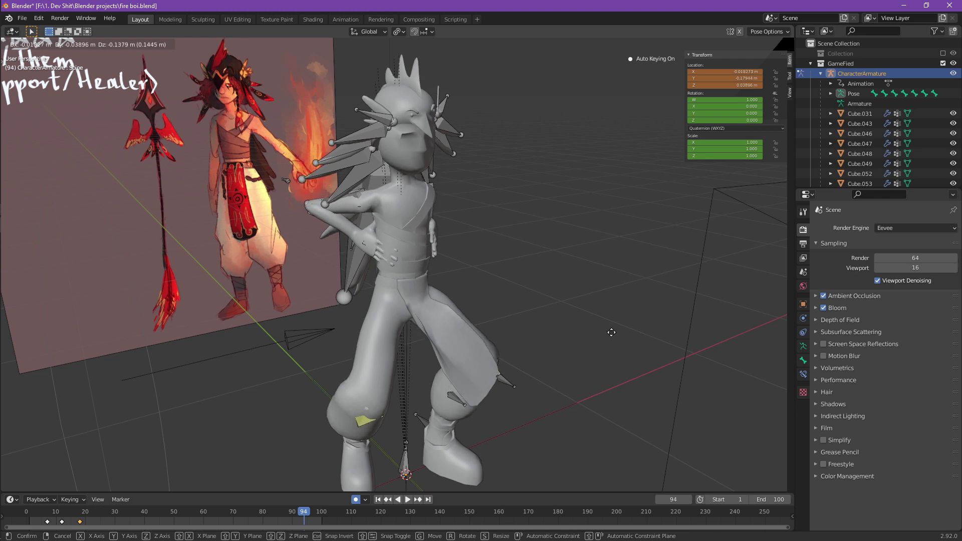
pyautogui.moveTo(610, 333); pyautogui.dragTo(287, 245, button='middle')
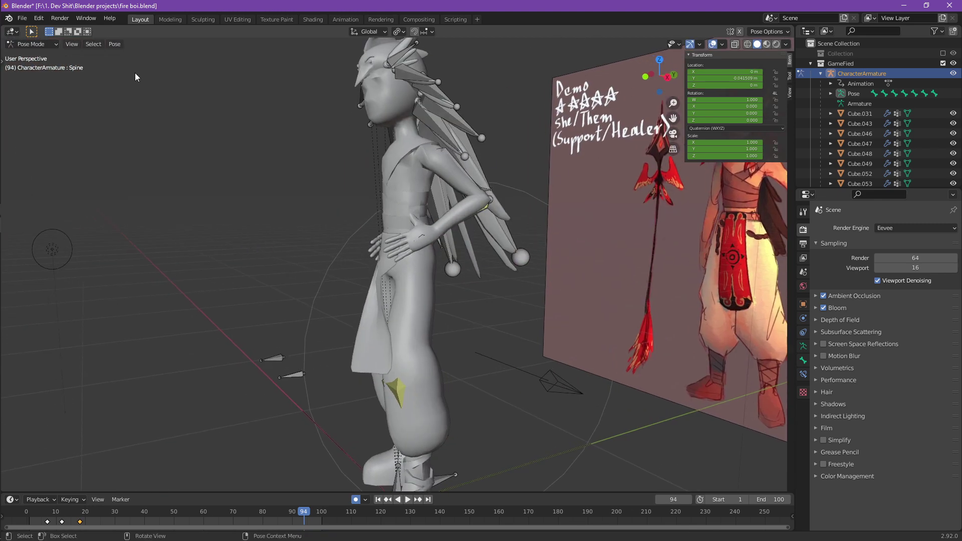
# Return to Object Mode and move the character's armature into a new collection named idk.
pyautogui.click(38, 44)
pyautogui.click(57, 53)
pyautogui.moveTo(300, 120); pyautogui.dragTo(445, 303, button='middle')
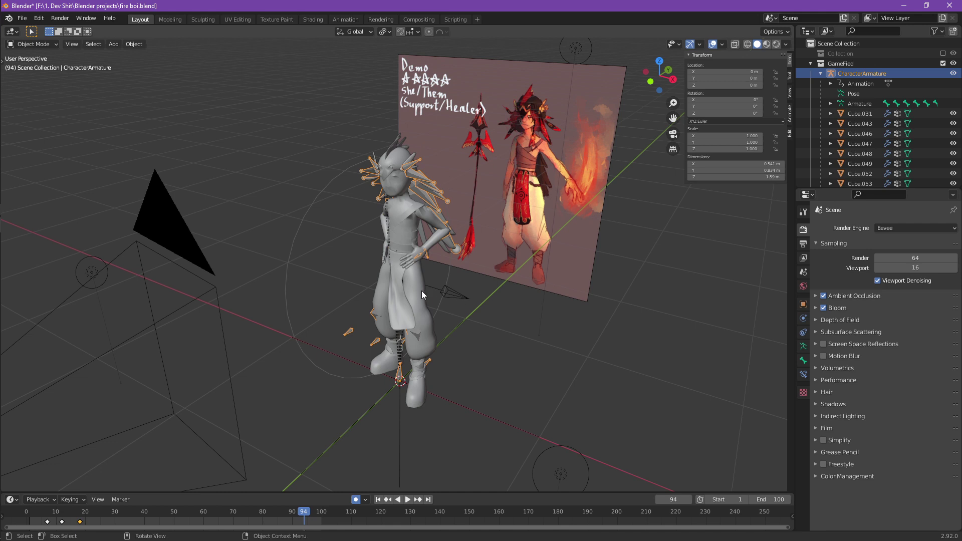
pyautogui.press('m')
pyautogui.click(422, 291)
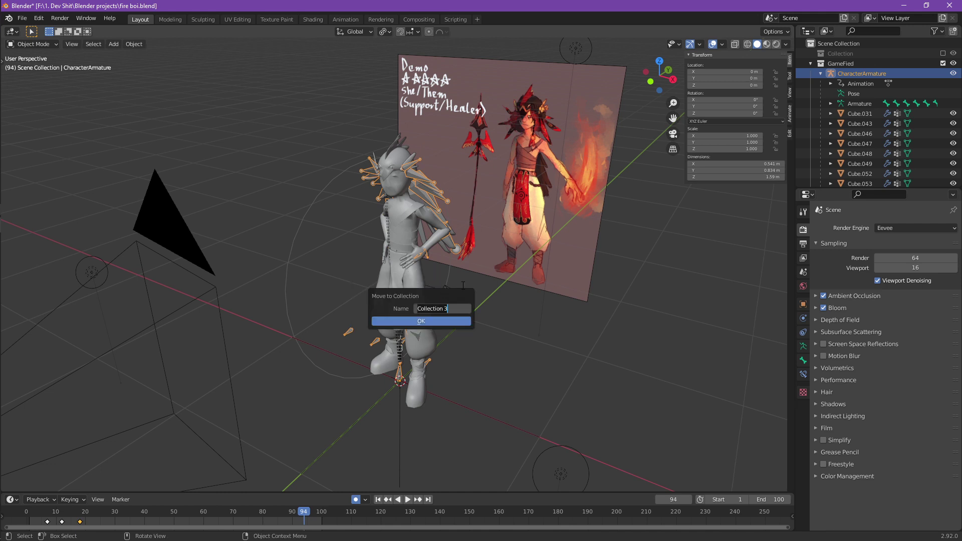
pyautogui.press('Return')
pyautogui.press('Return')
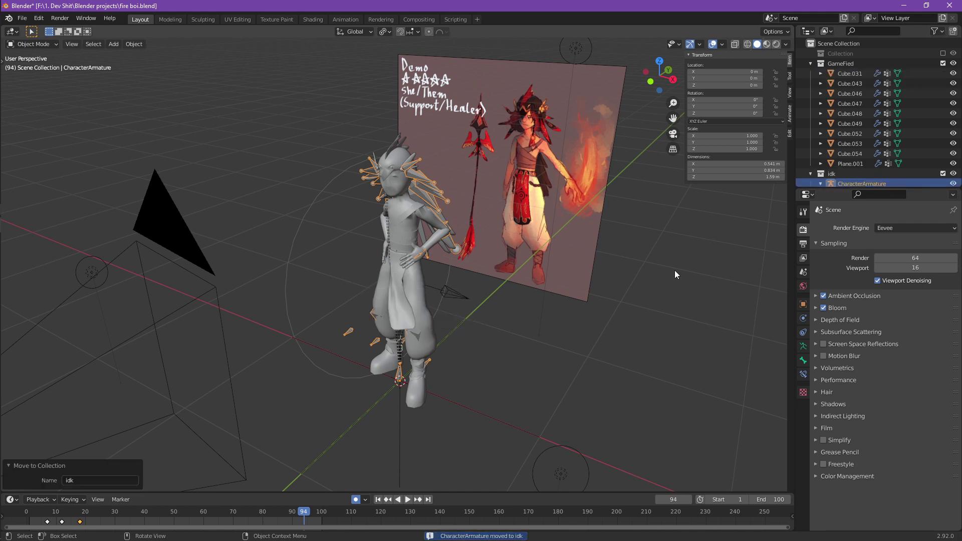
# Duplicate all character meshes from Cube.031 to Plane.001 in place and move the copies into the idk collection.
pyautogui.moveTo(446, 226); pyautogui.dragTo(411, 188, button='middle')
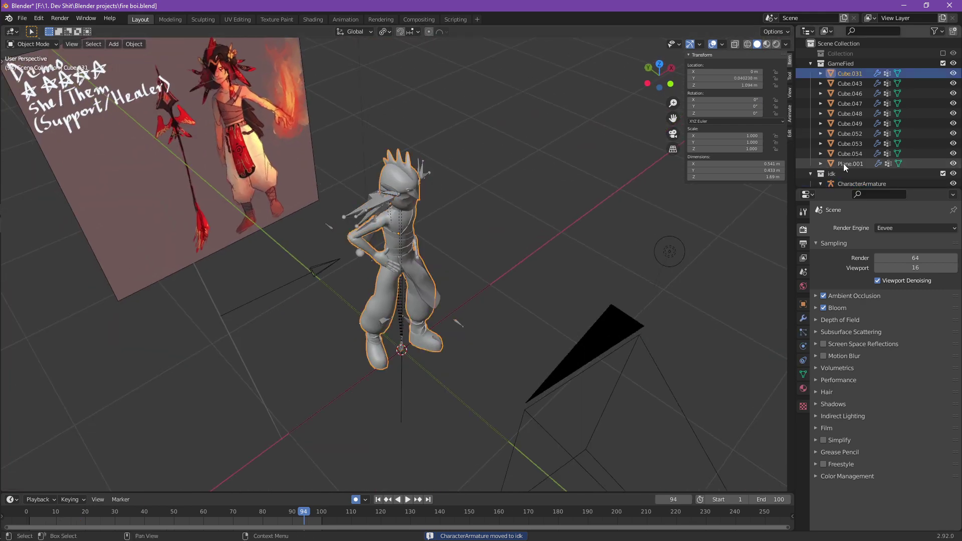
pyautogui.click(843, 164)
pyautogui.keyDown('shift'); pyautogui.click(849, 74); pyautogui.keyUp('shift')
pyautogui.hotkey('shift', 'd')
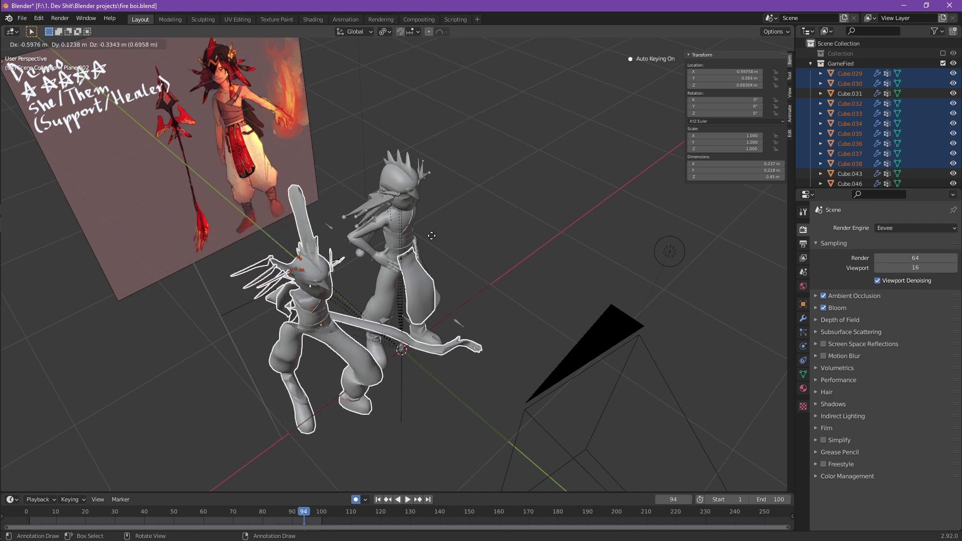
pyautogui.rightClick(550, 226)
pyautogui.press('m')
pyautogui.click(533, 268)
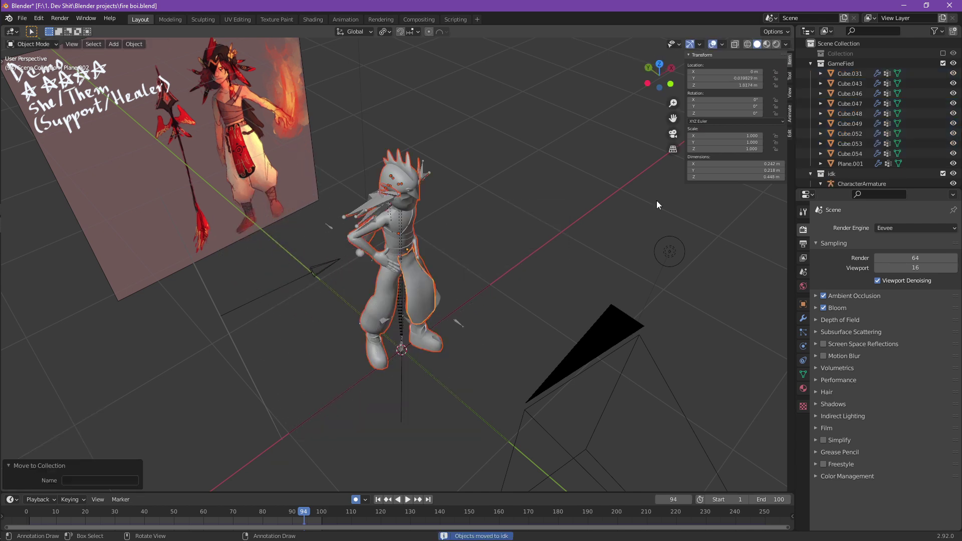
# Select the original meshes from Cube.031 to Plane.001 in the GameFied collection and clear their parent.
pyautogui.keyDown('shift'); pyautogui.click(849, 78); pyautogui.keyUp('shift')
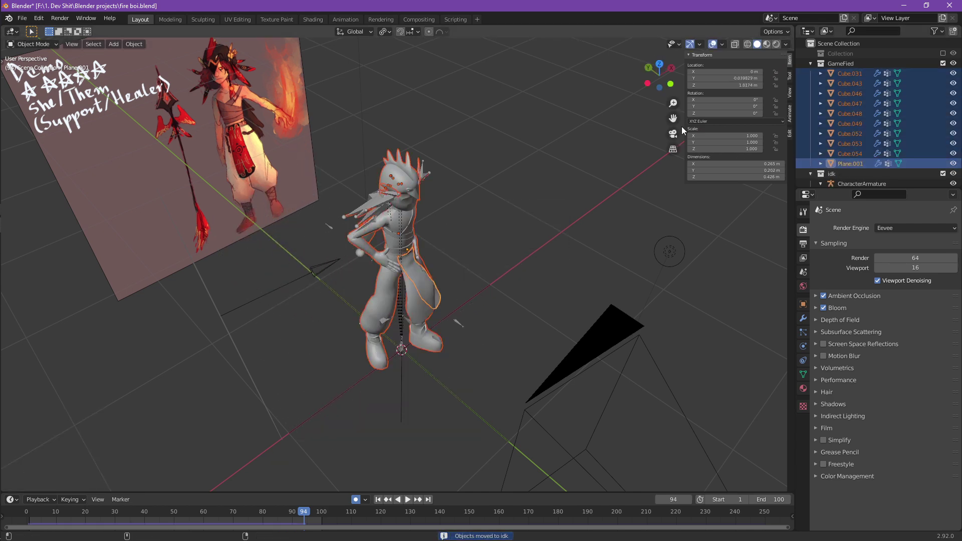
pyautogui.moveTo(681, 126); pyautogui.dragTo(558, 184, button='middle')
pyautogui.hotkey('alt', 'p')
pyautogui.click(558, 186)
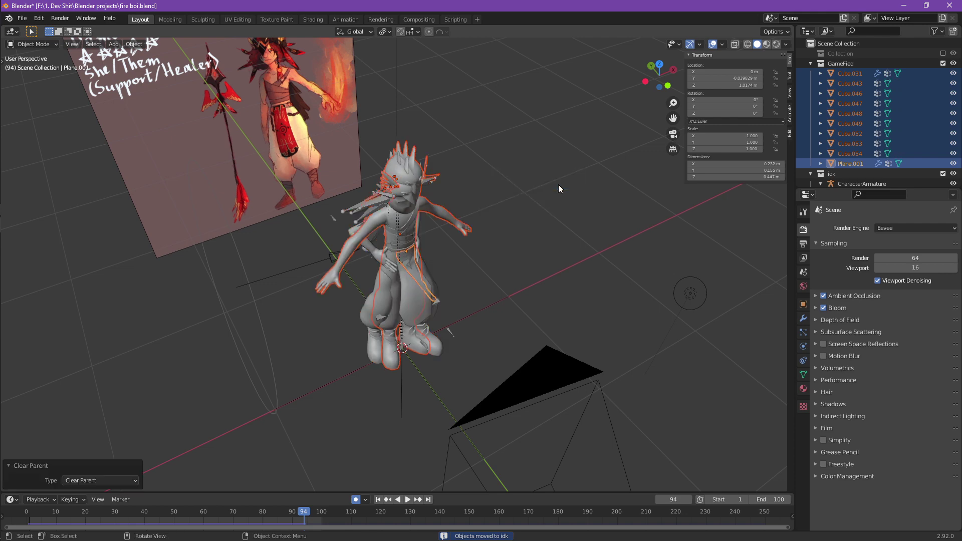
# Exclude the idk collection from the view layer and deselect the remaining character meshes.
pyautogui.moveTo(537, 217); pyautogui.dragTo(626, 211, button='middle')
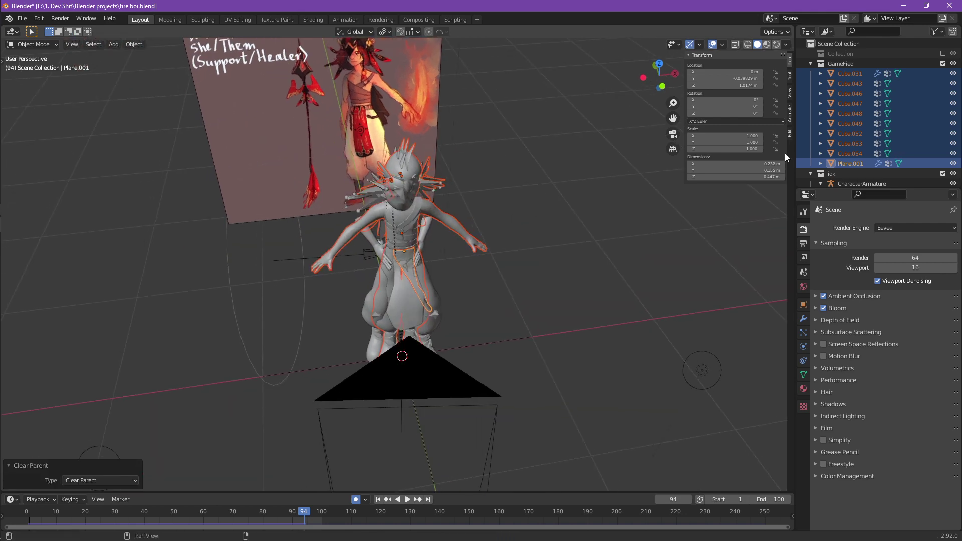
pyautogui.click(943, 173)
pyautogui.moveTo(591, 261); pyautogui.dragTo(524, 288, button='middle')
pyautogui.click(506, 304)
pyautogui.moveTo(476, 321); pyautogui.dragTo(565, 325, button='middle')
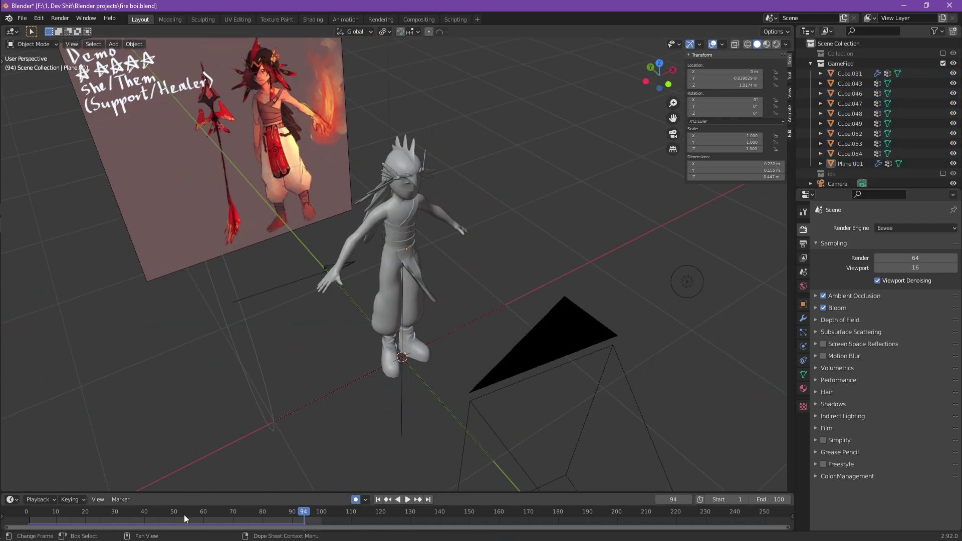
# Set the timeline to frame 0 and briefly play the animation to check the unparented meshes.
pyautogui.moveTo(184, 515); pyautogui.dragTo(26, 515)
pyautogui.moveTo(425, 408); pyautogui.dragTo(320, 399, button='middle')
pyautogui.press('space')
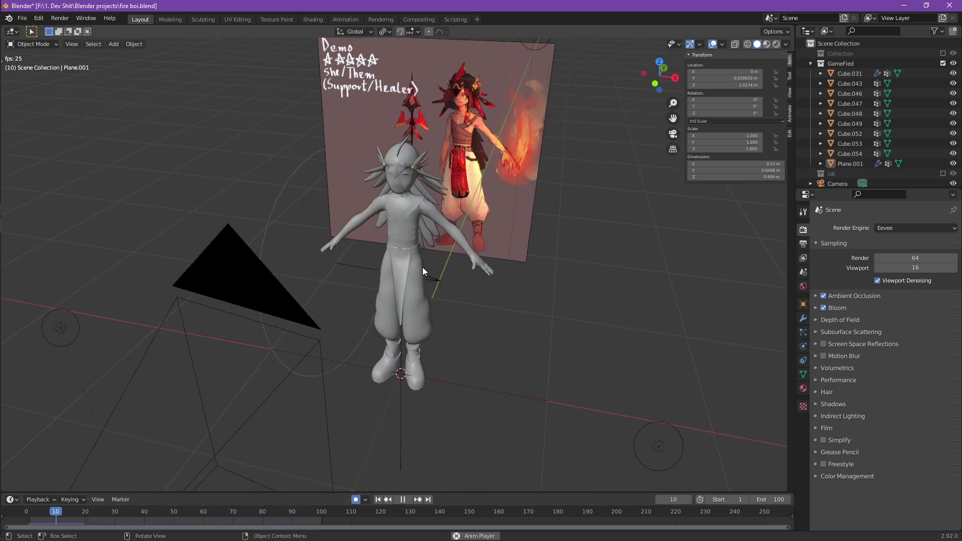
pyautogui.press('Escape')
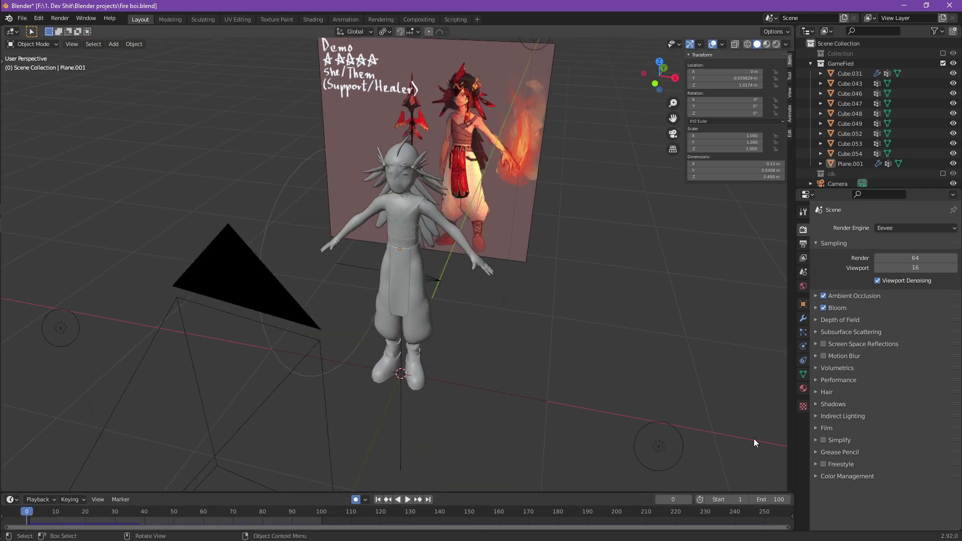
# Hide the camera, the wind force field and the reference image behind the character.
pyautogui.moveTo(752, 440); pyautogui.dragTo(509, 359, button='middle')
pyautogui.hotkey('shift', 'a')
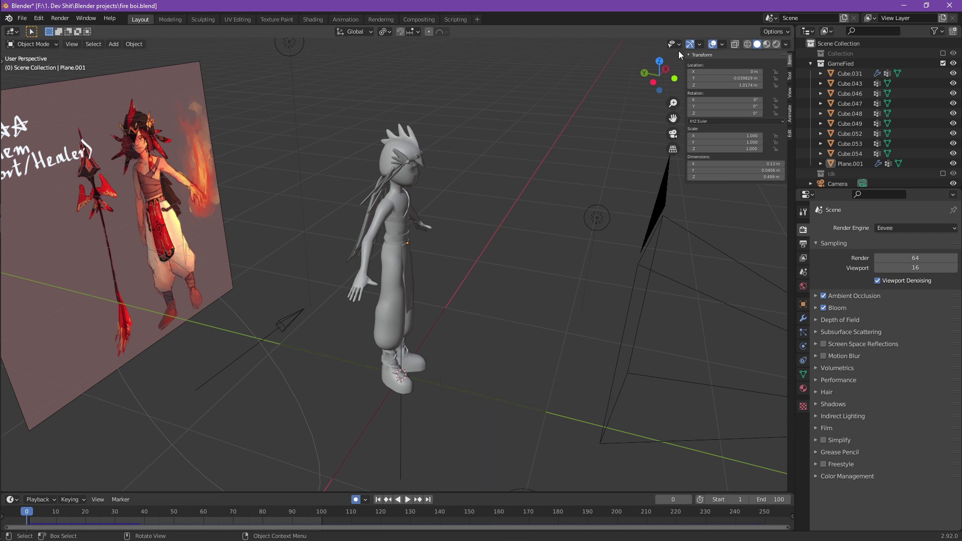
pyautogui.click(654, 231)
pyautogui.moveTo(654, 231); pyautogui.dragTo(626, 289, button='middle')
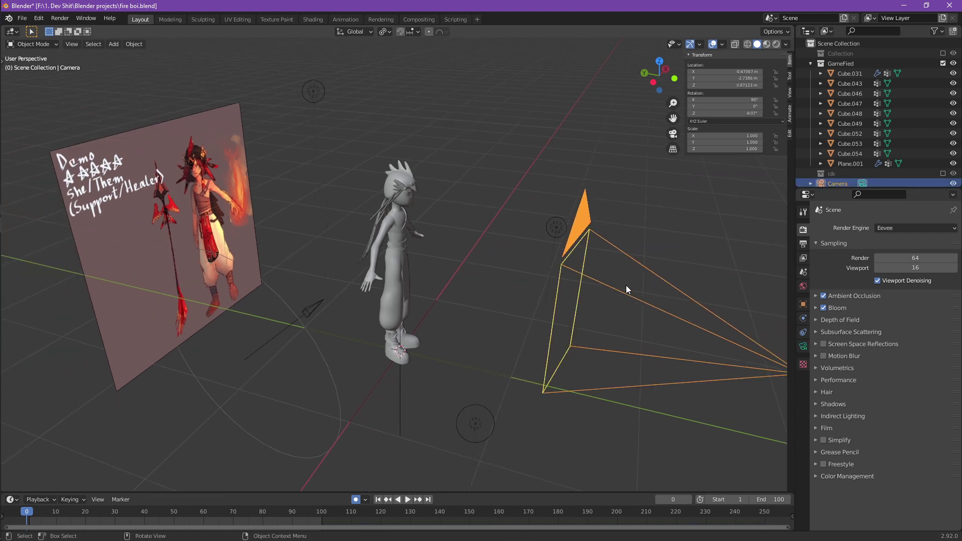
pyautogui.press('Delete')
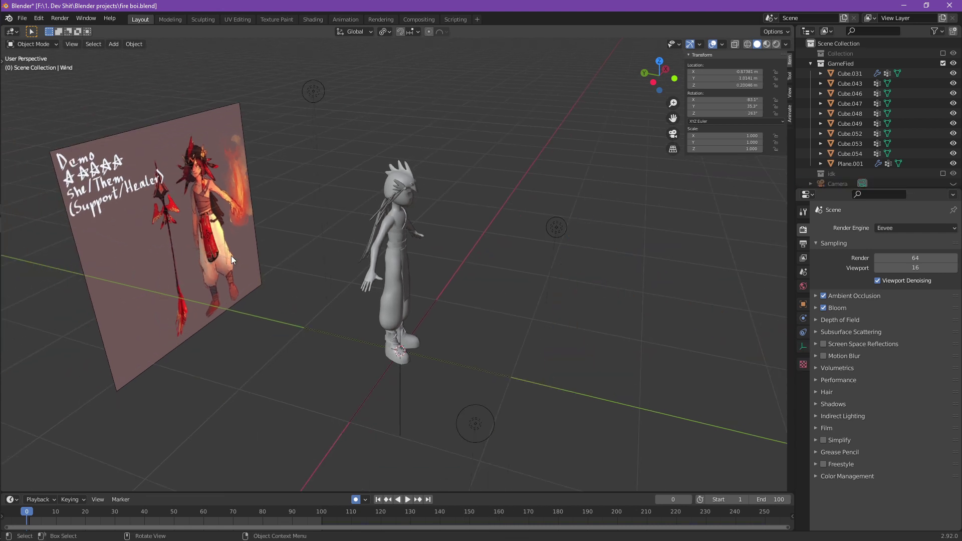
pyautogui.click(230, 255)
pyautogui.press('Delete')
pyautogui.moveTo(468, 316); pyautogui.dragTo(411, 321, button='middle')
# Add a new armature at the world origin and scale it to 0.2 in front view.
pyautogui.hotkey('shift', 'a')
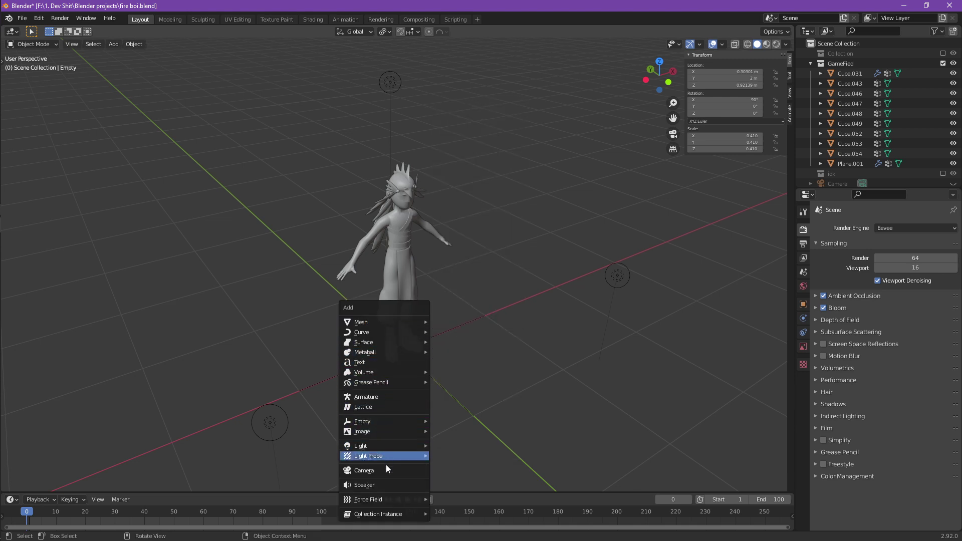
pyautogui.click(393, 398)
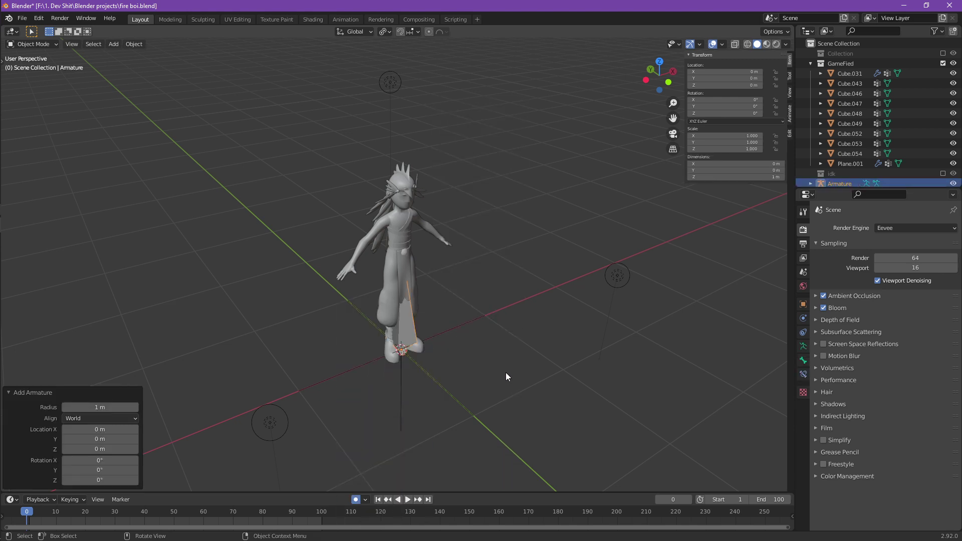
pyautogui.press('KP_1')
pyautogui.press('s')
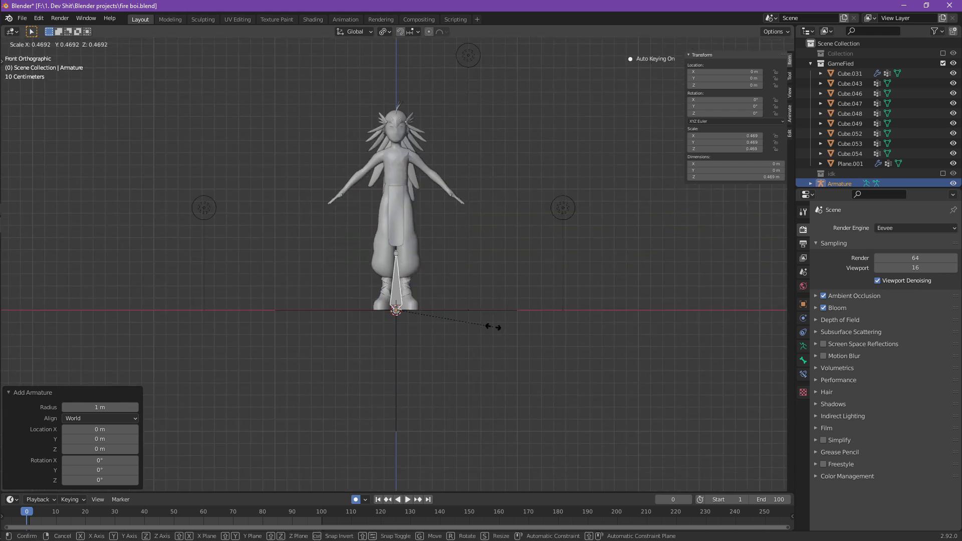
pyautogui.click(435, 326)
# Turn off auto keying and clear the new armature's keyframe at frame 0.
pyautogui.moveTo(435, 327); pyautogui.dragTo(462, 373, button='middle')
pyautogui.scroll(2, 413, 330)
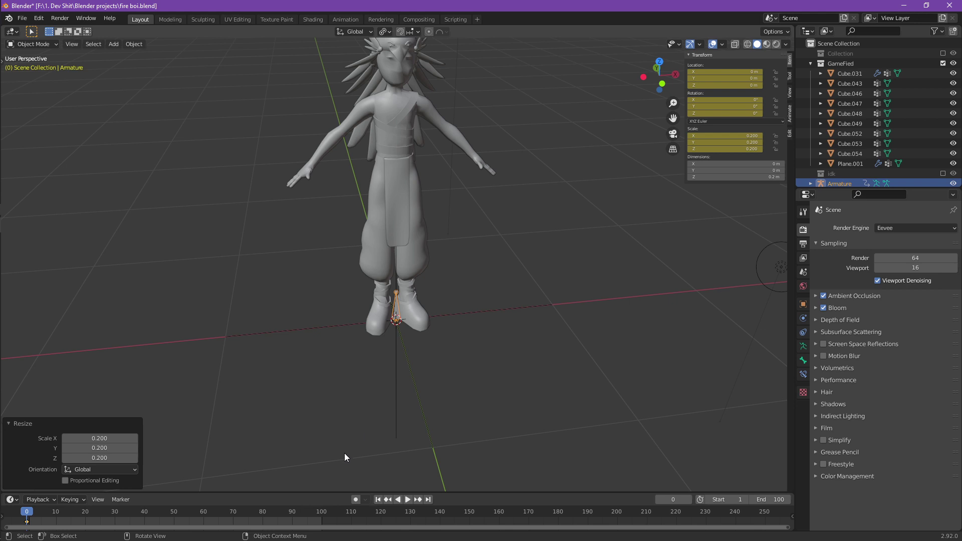
pyautogui.rightClick(422, 332)
pyautogui.click(120, 517)
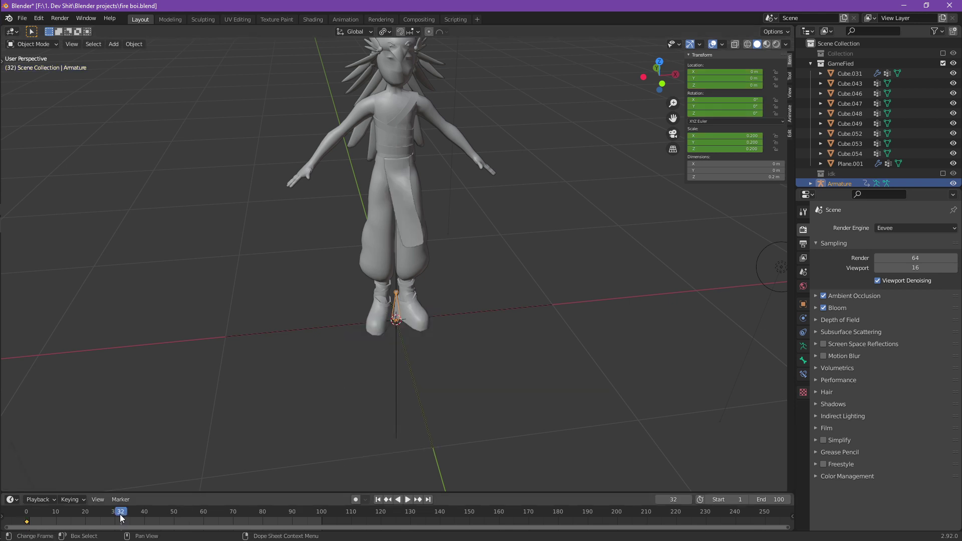
pyautogui.moveTo(59, 515); pyautogui.dragTo(25, 512)
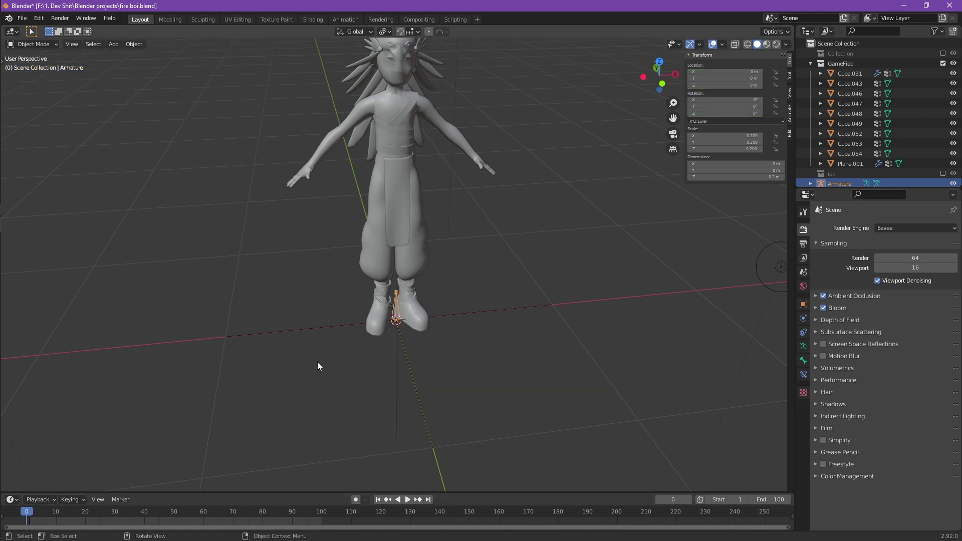
# Enter Edit Mode on the new armature, show the meshes as wireframe, and rename its bone as Root.
pyautogui.moveTo(317, 361); pyautogui.dragTo(430, 393, button='middle')
pyautogui.scroll(3, 431, 357)
pyautogui.moveTo(431, 357); pyautogui.dragTo(392, 345, button='middle')
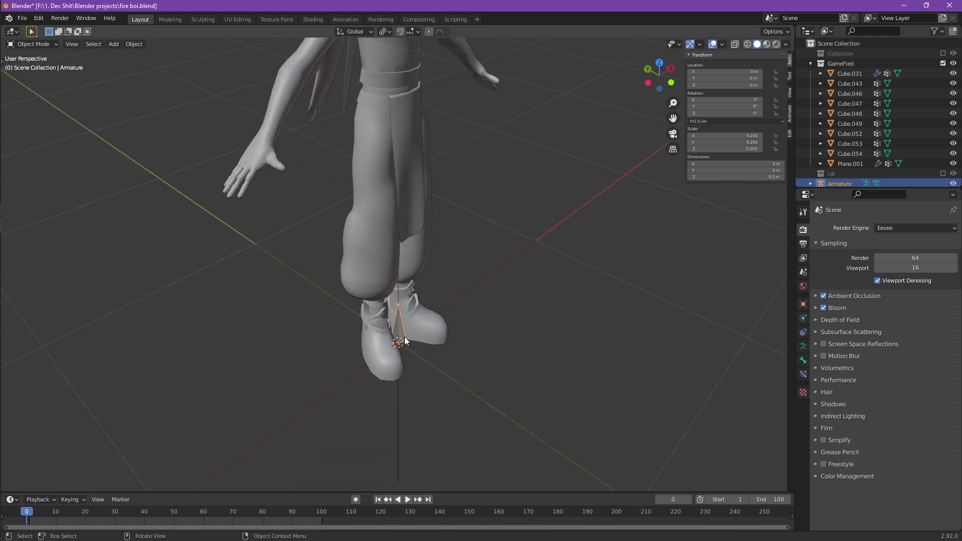
pyautogui.press('KP_1')
pyautogui.press('Tab')
pyautogui.hotkey('shift', 'z')
pyautogui.click(391, 335)
pyautogui.press('F2')
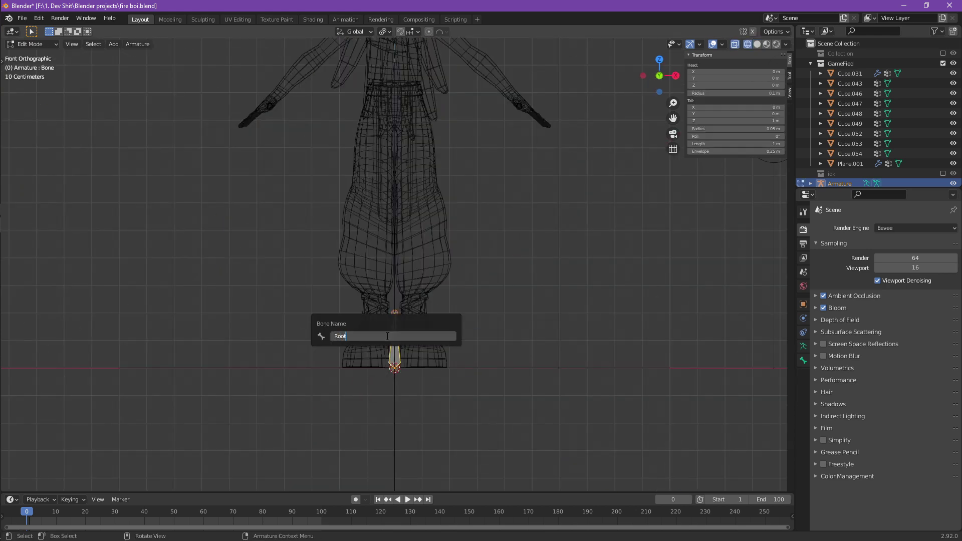
pyautogui.press('Return')
# Extrude two bones straight up from the Root bone's tip, the first about 0.675 m and the second about 0.146 m to the waist.
pyautogui.click(402, 306)
pyautogui.keyDown('shift'); pyautogui.moveTo(403, 292); pyautogui.dragTo(406, 361, button='middle'); pyautogui.keyUp('shift')
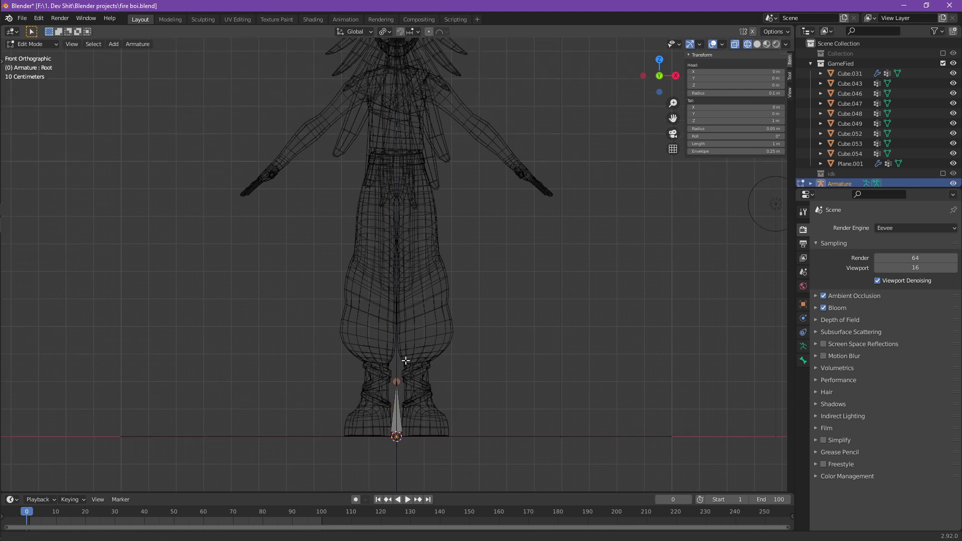
pyautogui.press('e')
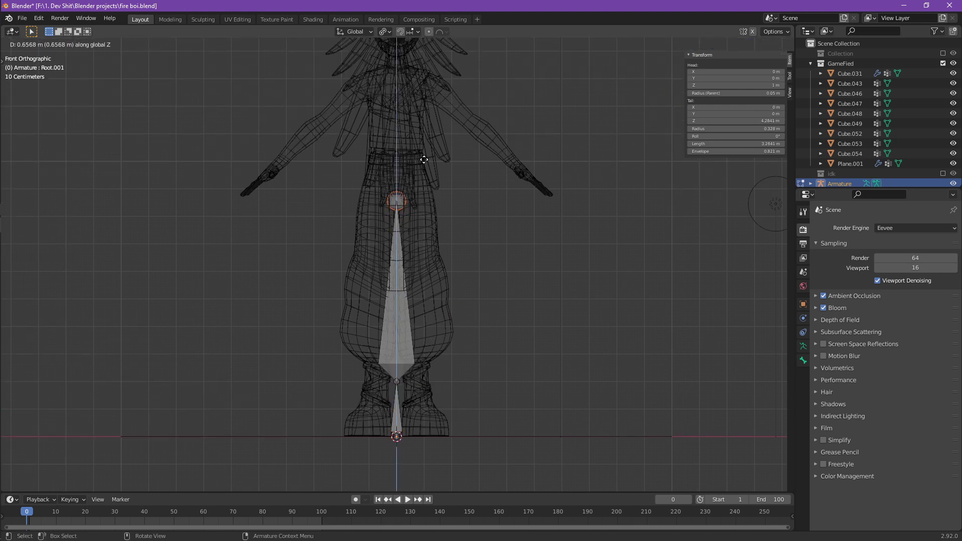
pyautogui.click(424, 155)
pyautogui.press('e')
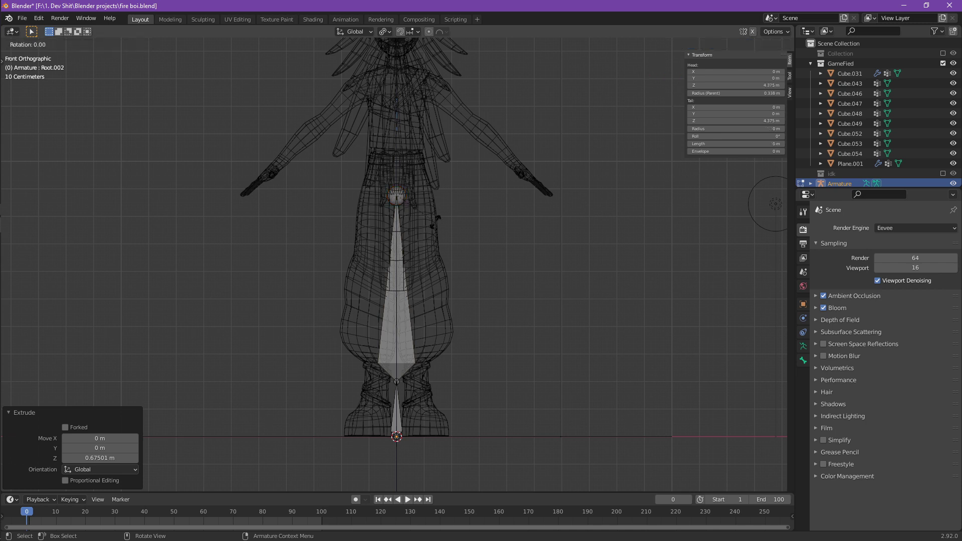
pyautogui.press('z')
pyautogui.click(453, 176)
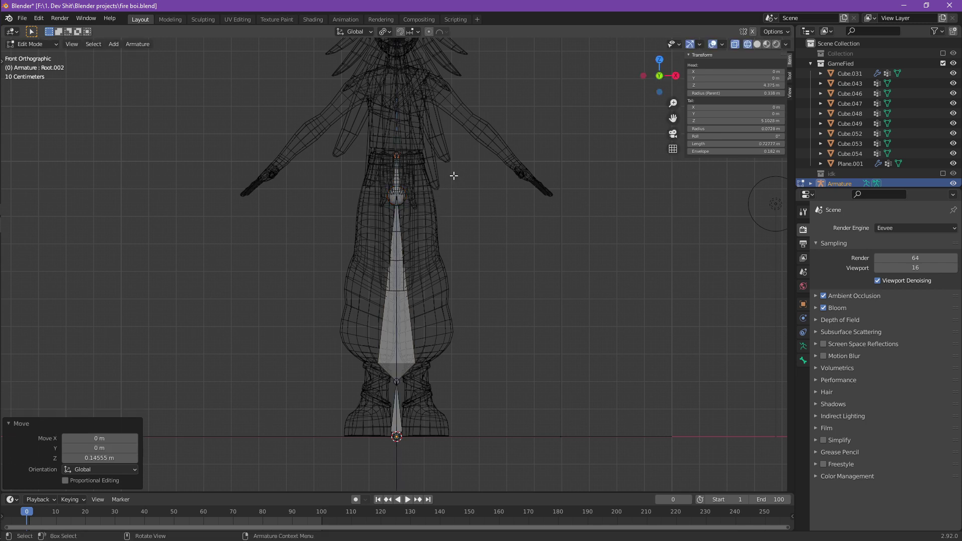
# Delete the long bone connecting the Root bone to the small pelvis bone.
pyautogui.click(395, 278)
pyautogui.press('x')
pyautogui.click(395, 278)
# Lower the small pelvis bone along Z and scale it to about 0.624 along Z.
pyautogui.click(401, 185)
pyautogui.press('g')
pyautogui.press('z')
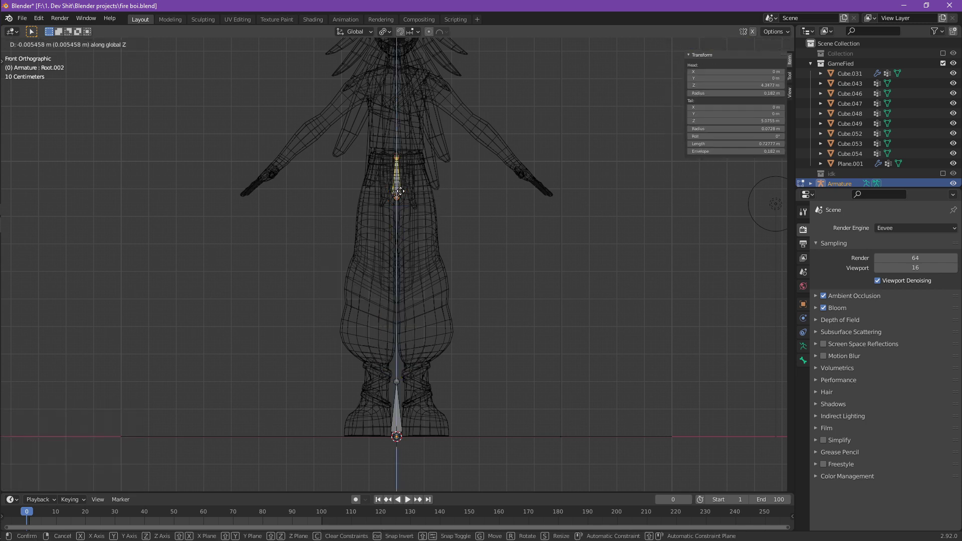
pyautogui.click(402, 204)
pyautogui.press('s')
pyautogui.press('z')
pyautogui.click(472, 224)
pyautogui.moveTo(473, 224); pyautogui.dragTo(403, 241, button='middle')
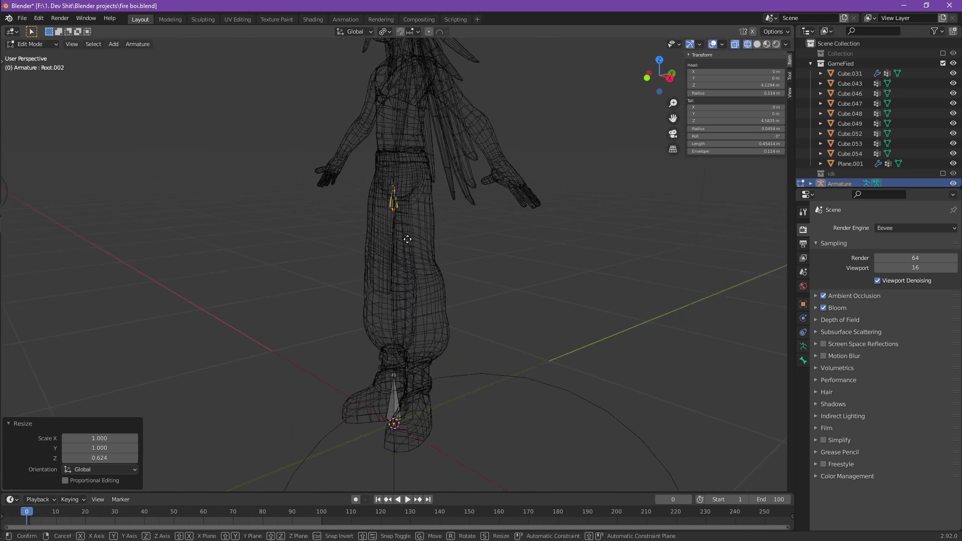
pyautogui.press('g')
pyautogui.press('z')
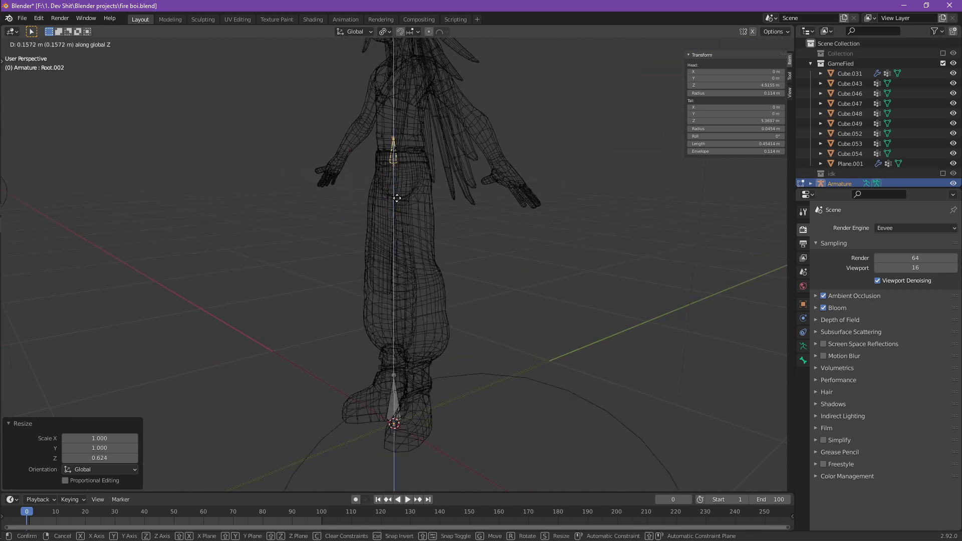
pyautogui.press('x')
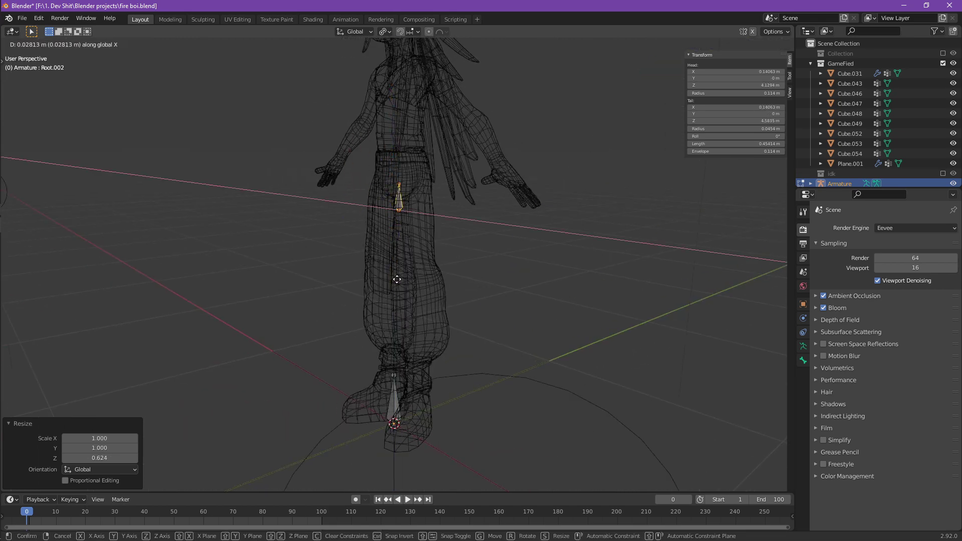
pyautogui.press('y')
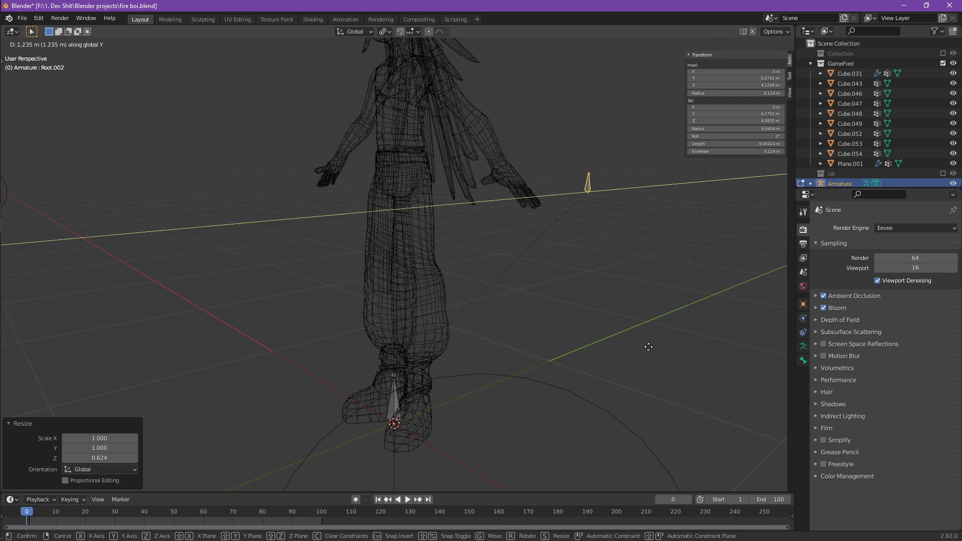
pyautogui.rightClick(444, 343)
# In side view, move the pelvis bone about 0.028 m along Y and 0.051 m up to centre it in the hips.
pyautogui.press('KP_1')
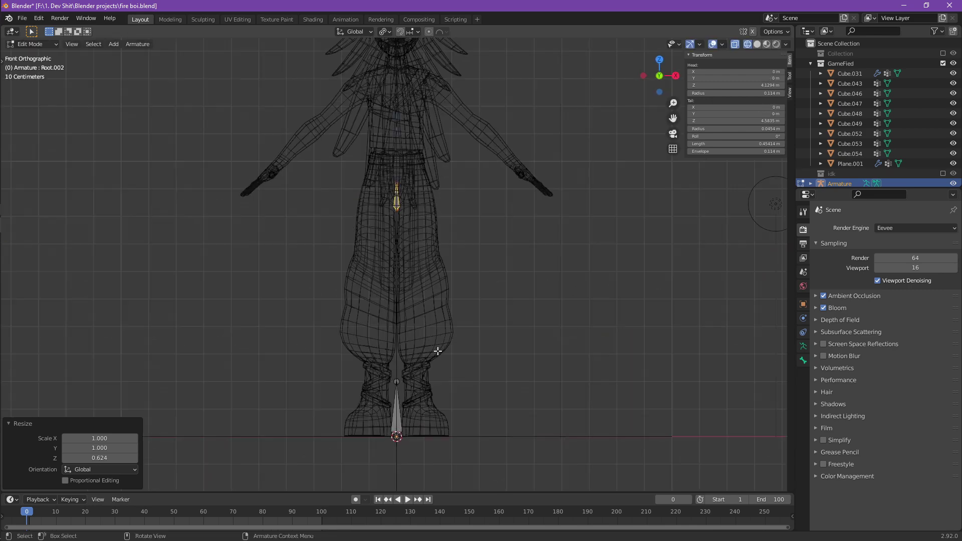
pyautogui.press('KP_3')
pyautogui.press('KP_1')
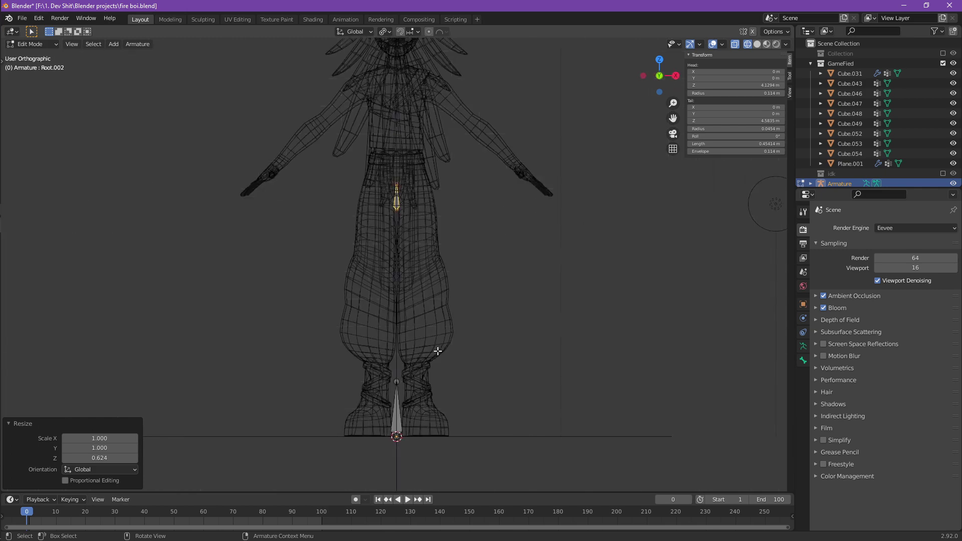
pyautogui.press('KP_3')
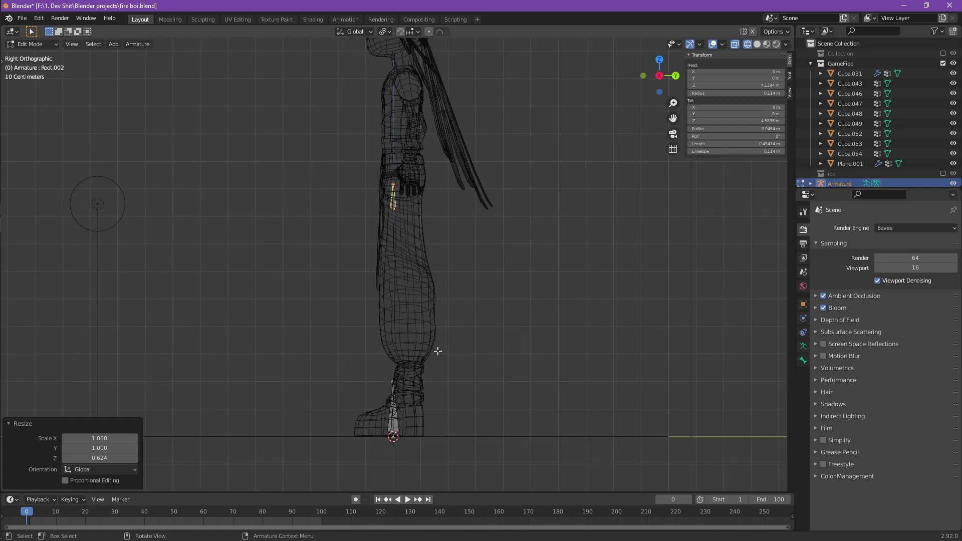
pyautogui.press('g')
pyautogui.click(443, 339)
pyautogui.scroll(2, 436, 387)
pyautogui.press('g')
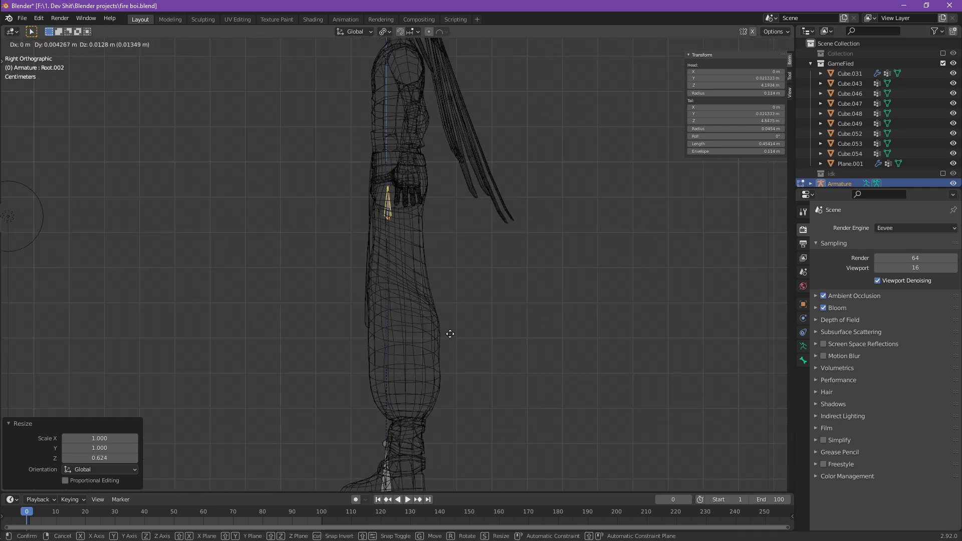
pyautogui.click(457, 321)
# Rename the pelvis bone as Spine.
pyautogui.moveTo(397, 242); pyautogui.dragTo(506, 264, button='middle')
pyautogui.press('F2')
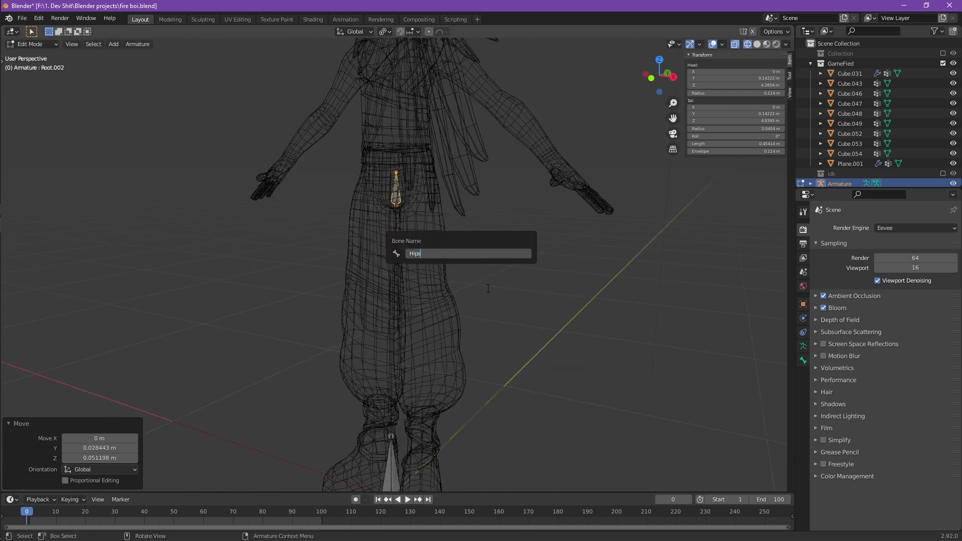
pyautogui.press('Return')
pyautogui.press('F2')
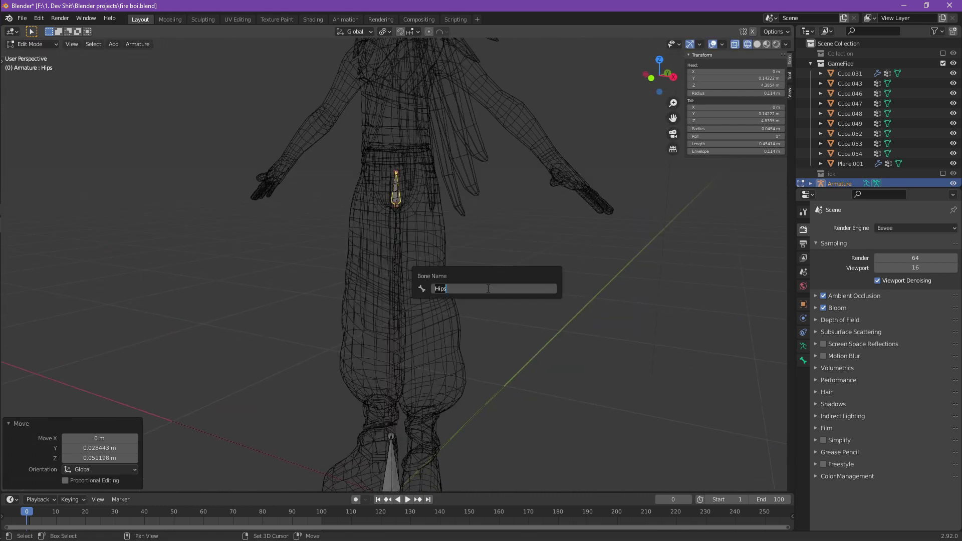
pyautogui.write('Spine')
pyautogui.press('Return')
# In side view, extrude a lower-back bone from the Spine bone's tip, about 0.024 m along Y and 0.151 m up.
pyautogui.press('KP_3')
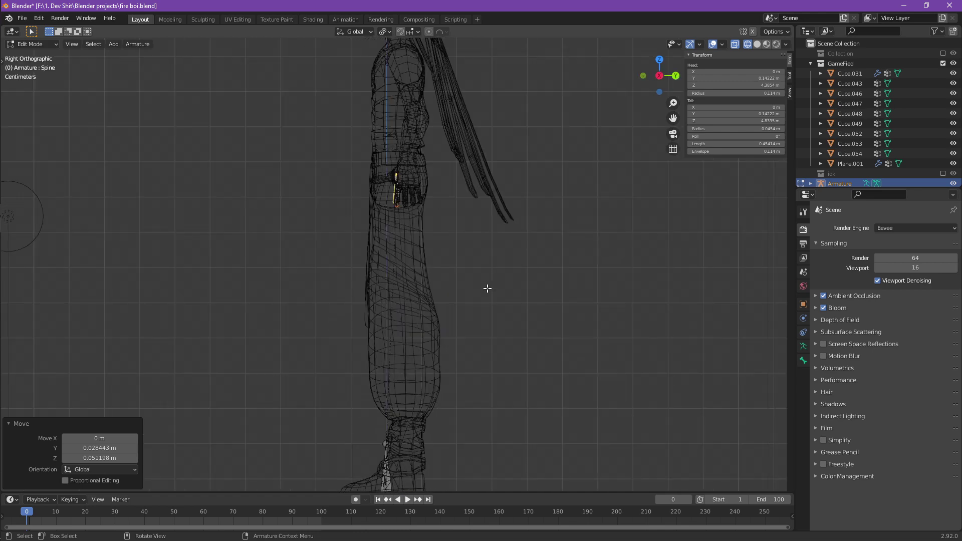
pyautogui.click(395, 167)
pyautogui.keyDown('shift'); pyautogui.moveTo(395, 170); pyautogui.dragTo(421, 329, button='middle'); pyautogui.keyUp('shift')
pyautogui.press('e')
pyautogui.click(436, 231)
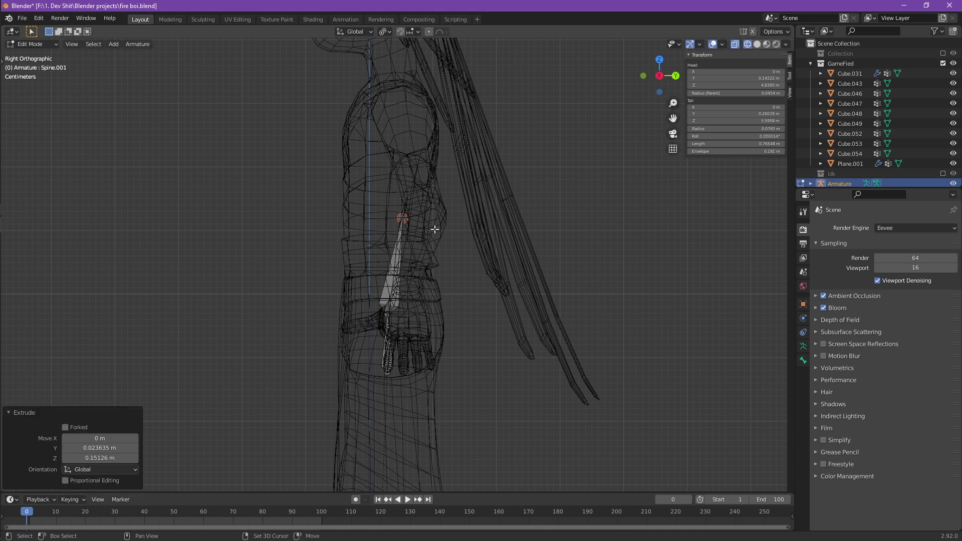
# Extrude a second back bone up to the chest and lower its tip by about 0.028 m.
pyautogui.keyDown('shift'); pyautogui.scroll(3, 436, 232); pyautogui.keyUp('shift')
pyautogui.press('e')
pyautogui.click(440, 174)
pyautogui.keyDown('shift'); pyautogui.moveTo(439, 181); pyautogui.dragTo(443, 230, button='middle'); pyautogui.keyUp('shift')
pyautogui.press('g')
pyautogui.click(447, 254)
# Extrude an upper-chest bone to the base of the neck, and a neck bone about 0.061 m up and 0.017 m forward.
pyautogui.press('e')
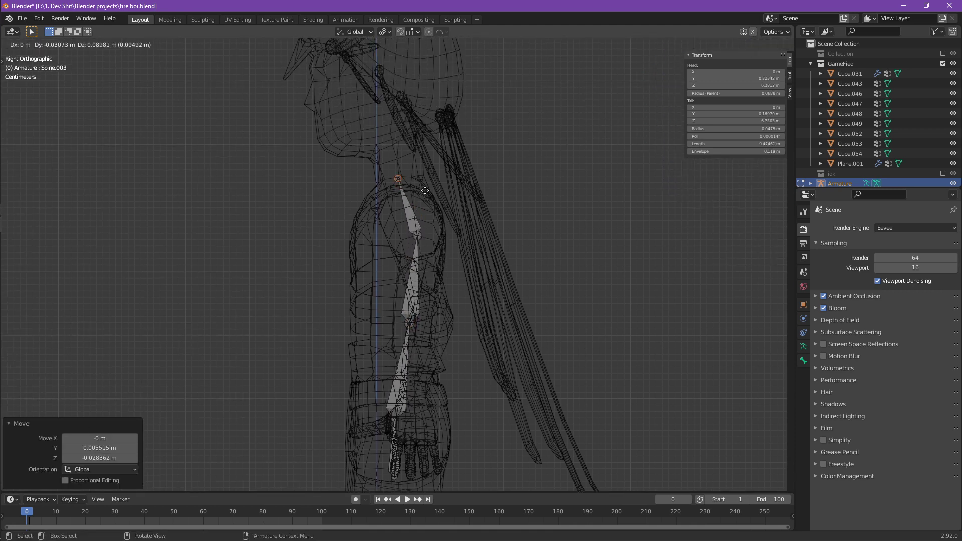
pyautogui.click(436, 193)
pyautogui.press('e')
pyautogui.click(421, 149)
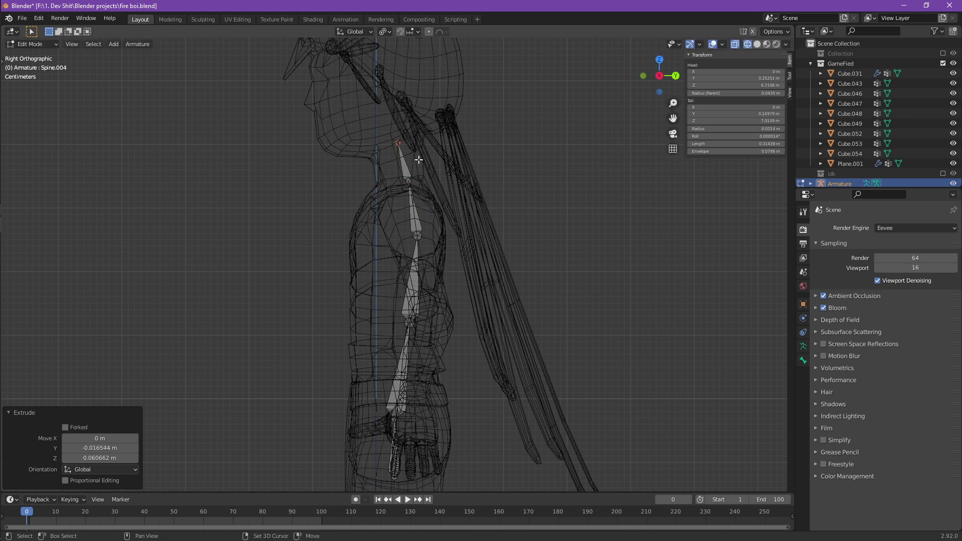
# Extrude a head bone about 0.262 m up from the neck and lower its tip to just under the top of the skull.
pyautogui.keyDown('shift'); pyautogui.moveTo(421, 149); pyautogui.dragTo(422, 205, button='middle'); pyautogui.keyUp('shift')
pyautogui.press('e')
pyautogui.click(362, 120)
pyautogui.keyDown('shift'); pyautogui.moveTo(363, 120); pyautogui.dragTo(374, 151, button='middle'); pyautogui.keyUp('shift')
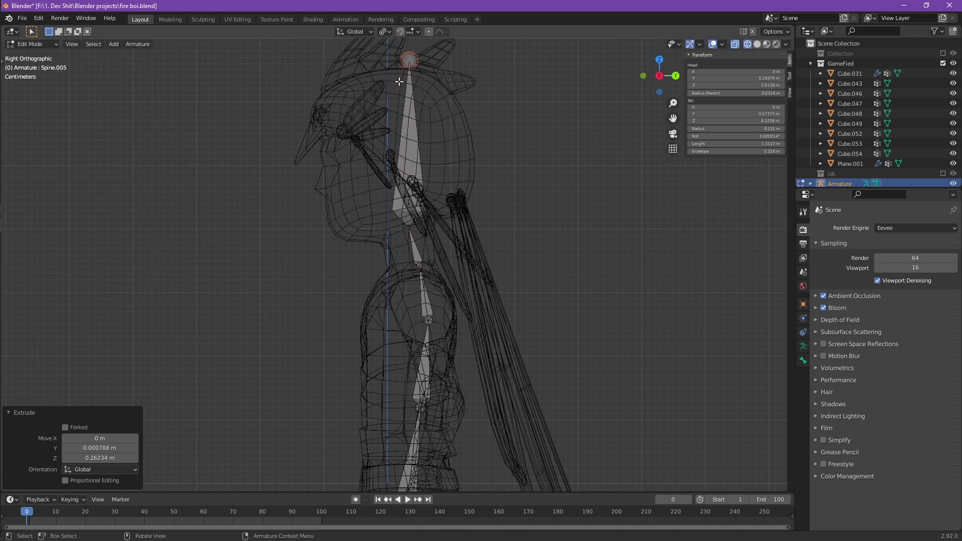
pyautogui.press('g')
pyautogui.click(396, 94)
pyautogui.press('g')
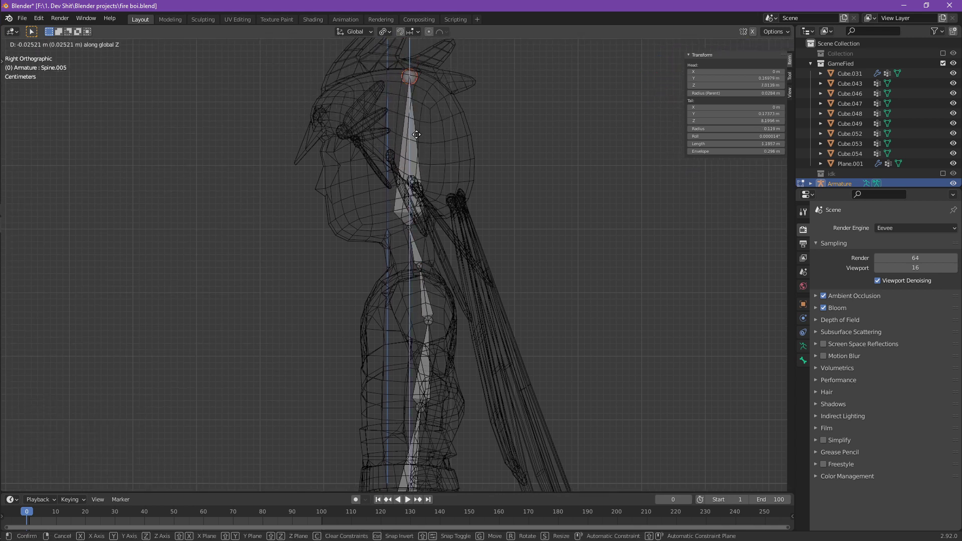
pyautogui.click(421, 127)
pyautogui.click(417, 133)
# Straighten the head bone vertically by scaling it to 0 along X and Y, leaving Z locked.
pyautogui.press('s')
pyautogui.hotkey('shift', 'z')
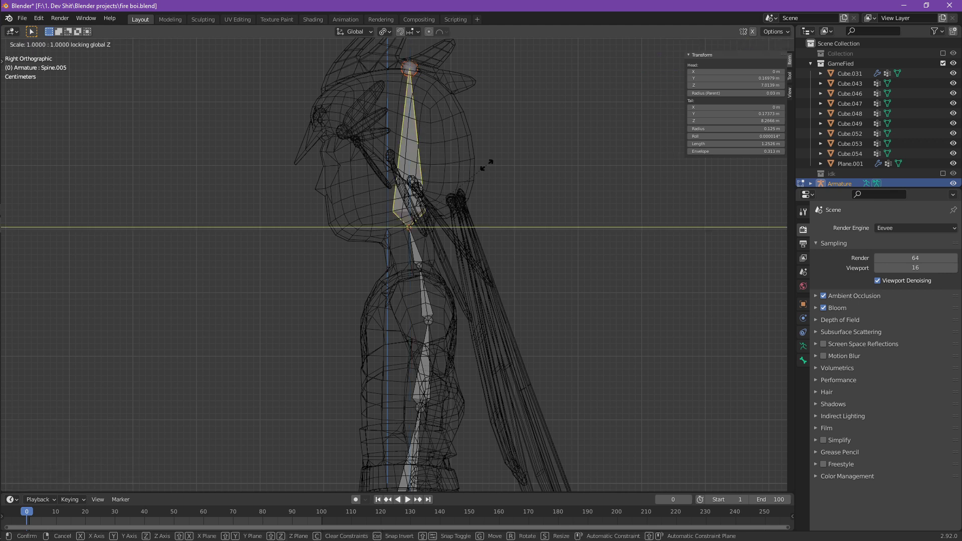
pyautogui.press('Return')
# Rename the top bone as Head and the bone below it as Neck.
pyautogui.press('F2')
pyautogui.write('Hea')
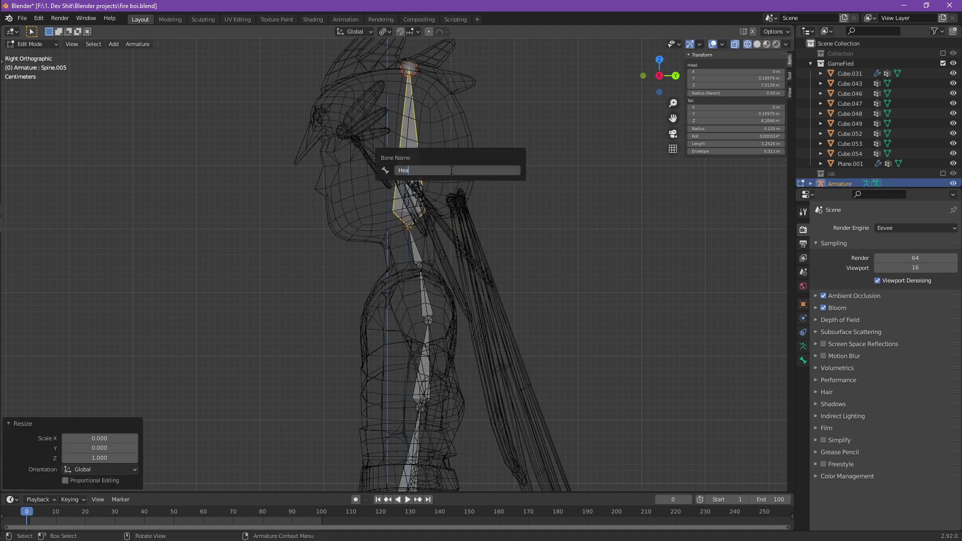
pyautogui.write('d')
pyautogui.press('Return')
pyautogui.click(427, 258)
pyautogui.press('F2')
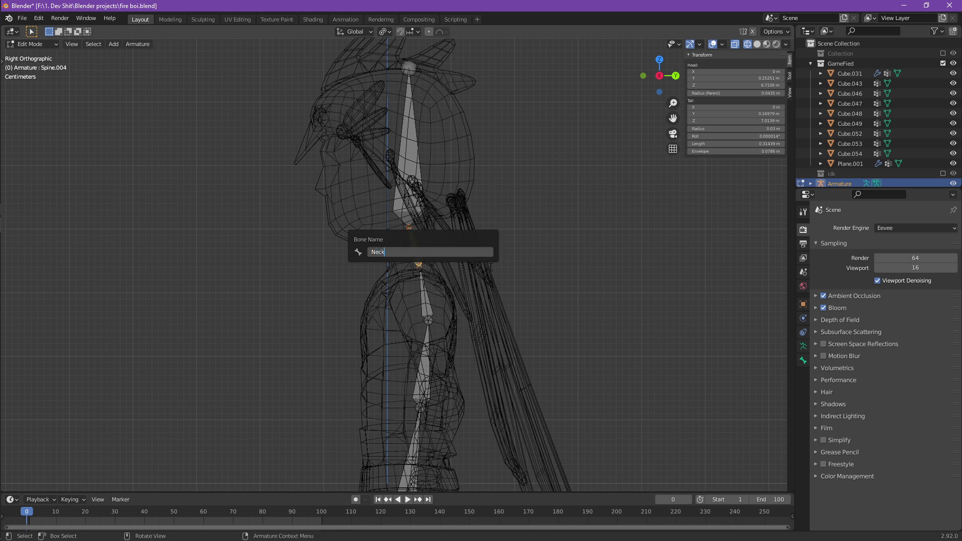
pyautogui.write('Neck')
pyautogui.press('Return')
pyautogui.press('KP_1')
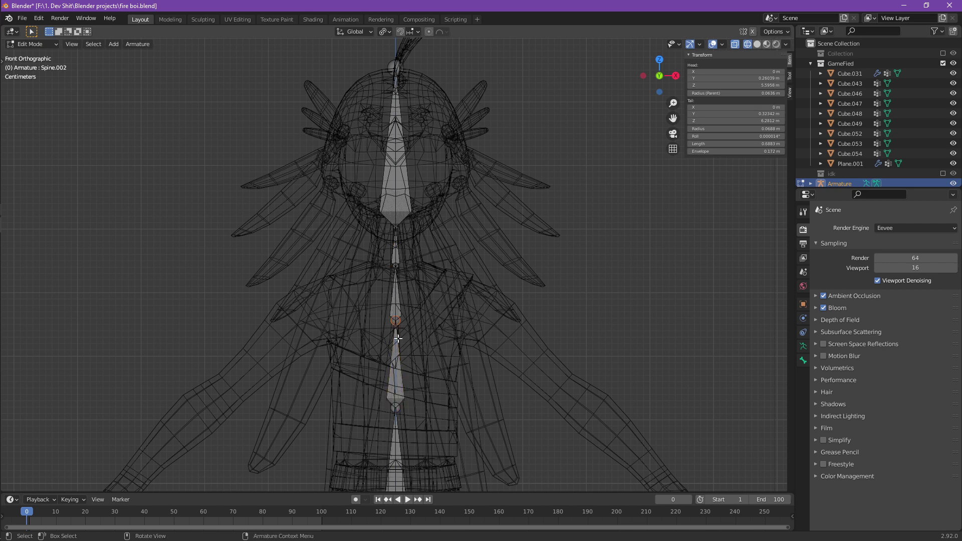
pyautogui.scroll(-5, 397, 338)
pyautogui.press('a')
pyautogui.press('g')
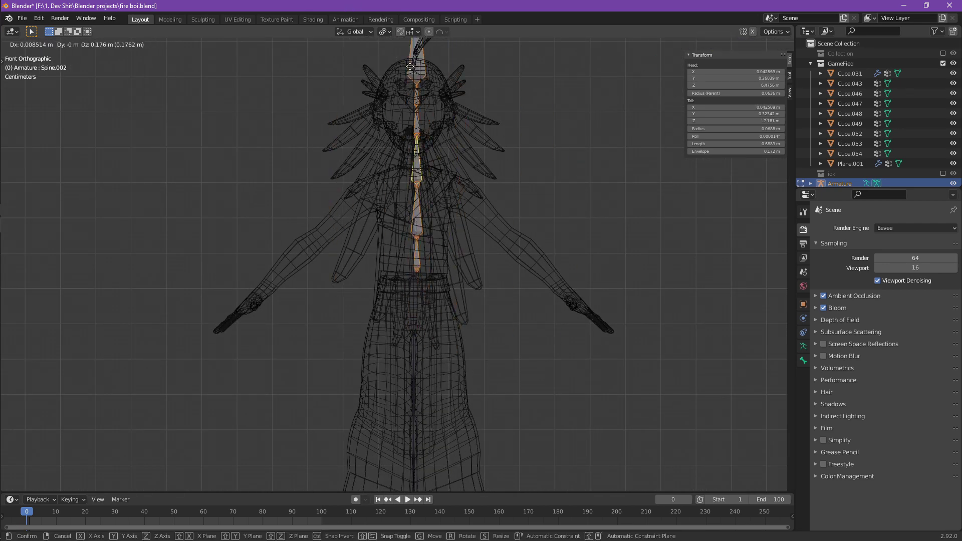
pyautogui.press('Escape')
# In top view, extrude a bone forward from the upper-chest joint, and a second bone back and outward to the character's right shoulder.
pyautogui.click(418, 161)
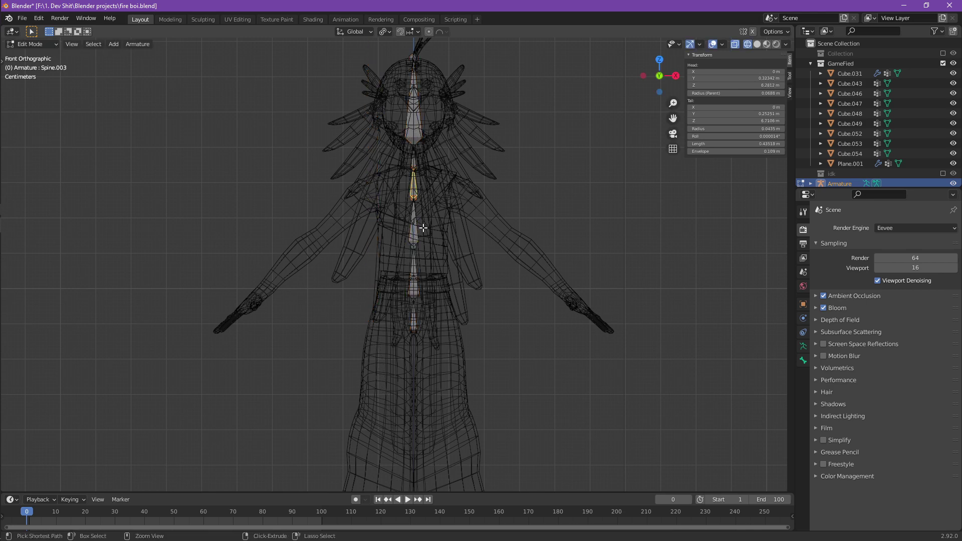
pyautogui.scroll(3, 427, 211)
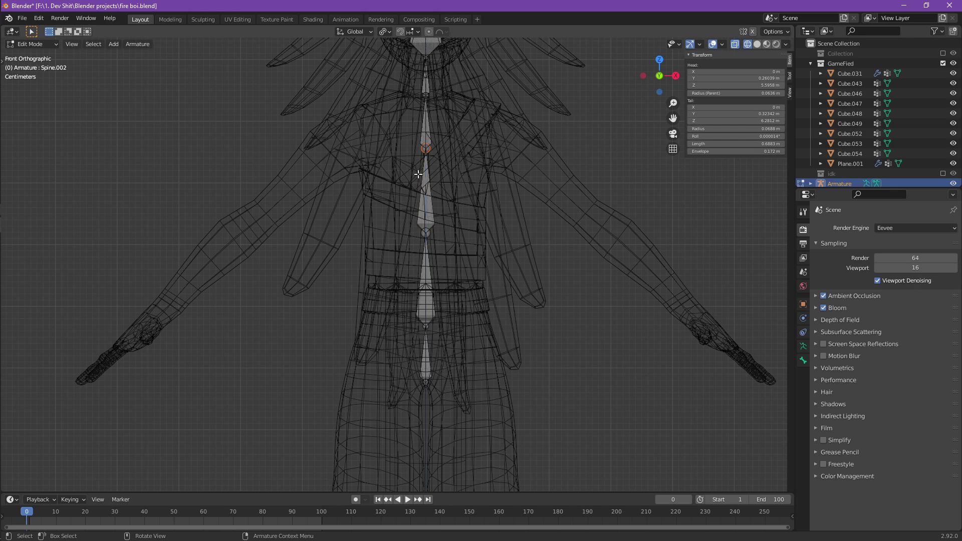
pyautogui.press('KP_7')
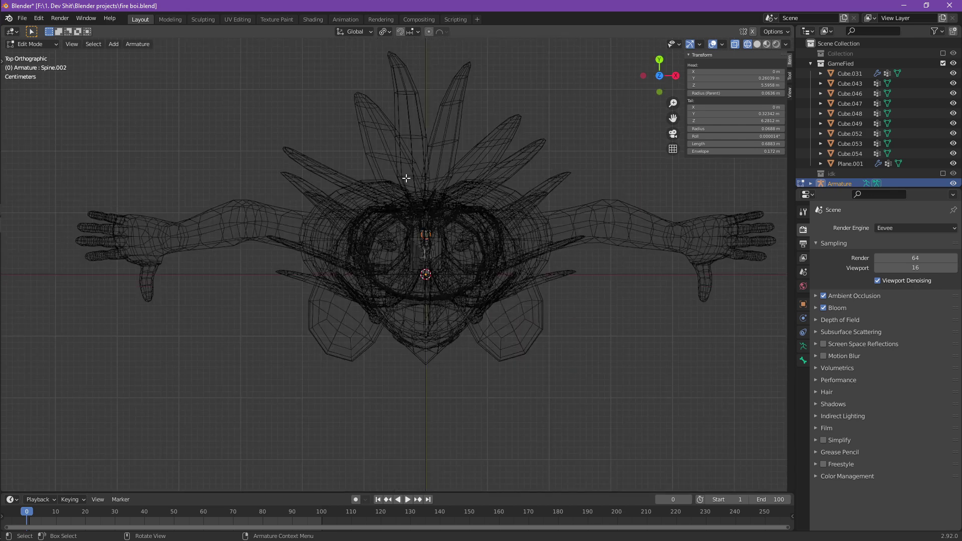
pyautogui.press('e')
pyautogui.click(380, 228)
pyautogui.press('e')
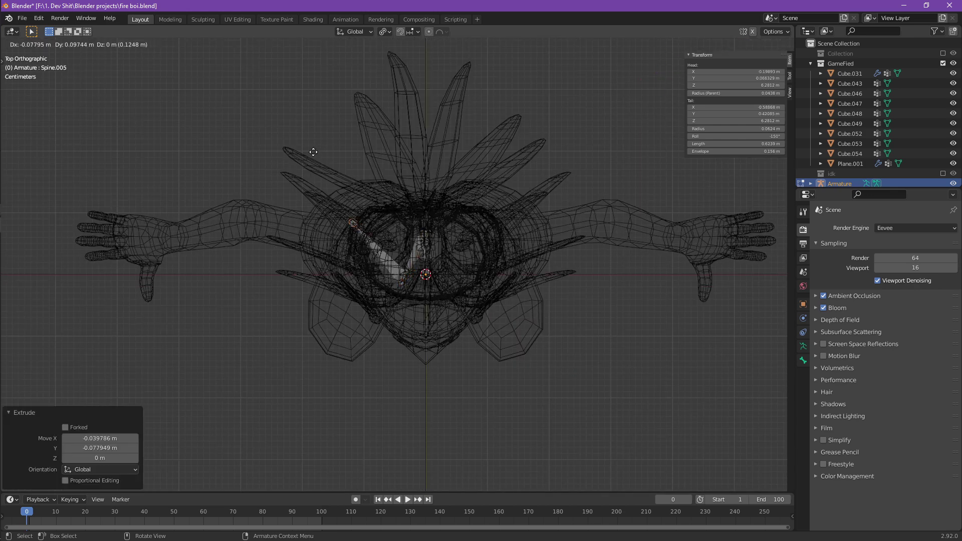
pyautogui.click(314, 152)
# In front view, raise the outer tip of the right collarbone bone into the shoulder.
pyautogui.press('z')
pyautogui.moveTo(470, 251); pyautogui.dragTo(474, 192, button='middle')
pyautogui.press('z')
pyautogui.moveTo(331, 170); pyautogui.dragTo(379, 158, button='middle')
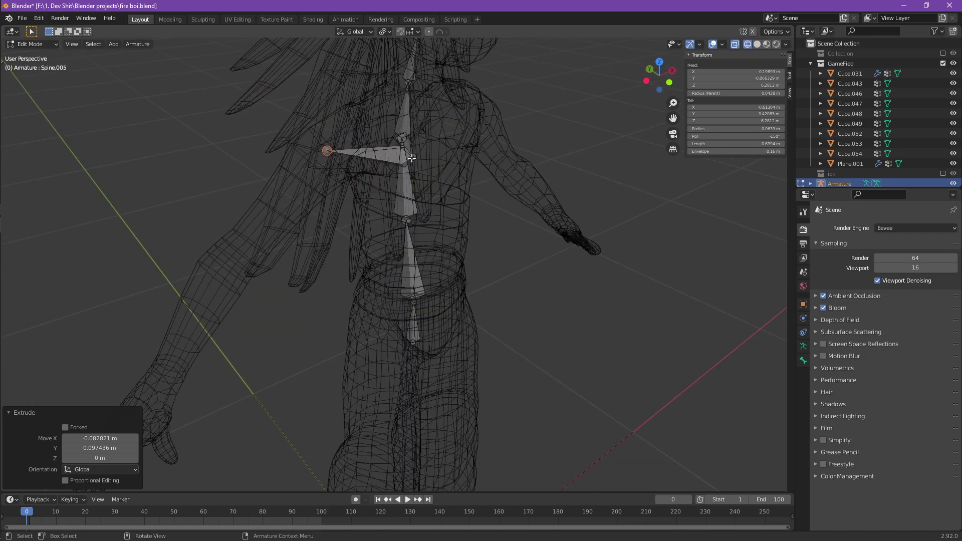
pyautogui.press('KP_1')
pyautogui.press('g')
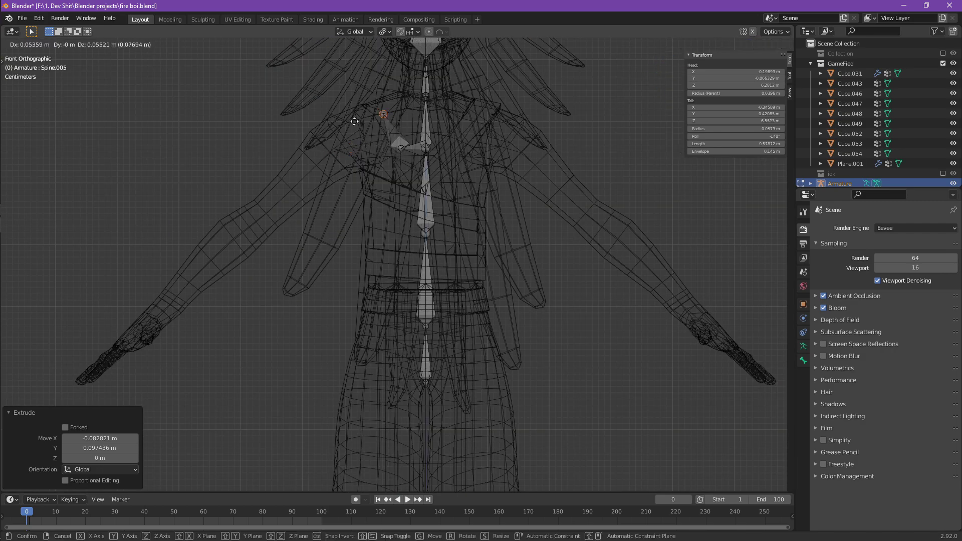
pyautogui.click(335, 124)
pyautogui.moveTo(335, 124); pyautogui.dragTo(473, 155, button='middle')
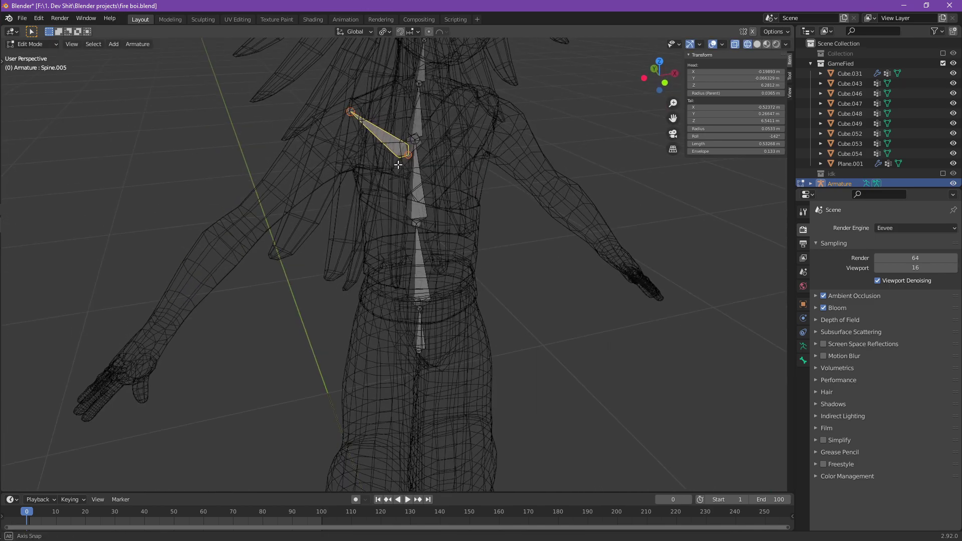
# Raise the joint between the forward chest bone and the right collarbone bone along Z, and adjust it along Y.
pyautogui.moveTo(406, 156); pyautogui.dragTo(406, 156)
pyautogui.moveTo(392, 168); pyautogui.dragTo(343, 189, button='middle')
pyautogui.press('g')
pyautogui.press('z')
pyautogui.click(373, 155)
pyautogui.press('g')
pyautogui.press('y')
pyautogui.click(428, 149)
# Delete the short connecting bone between the spine and the right collarbone bone.
pyautogui.click(403, 143)
pyautogui.press('x')
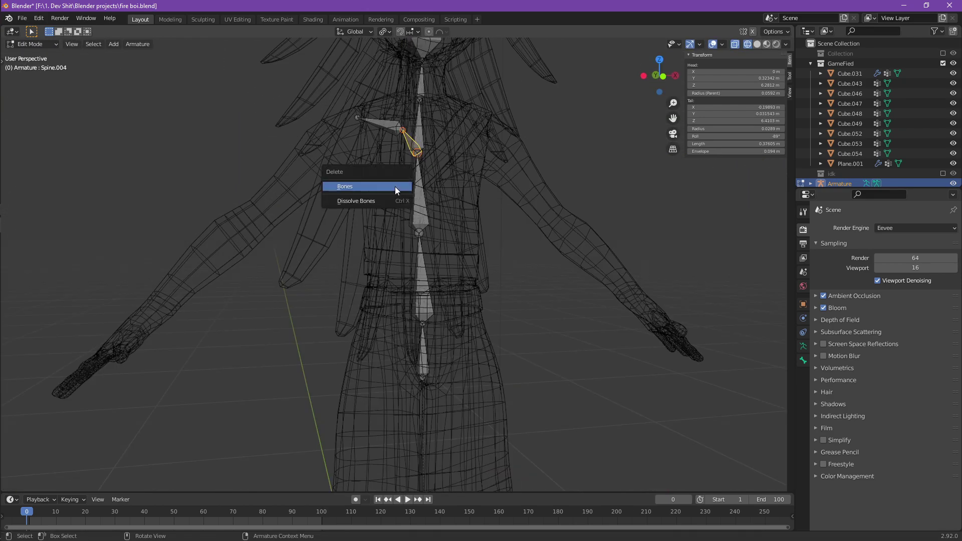
pyautogui.click(395, 187)
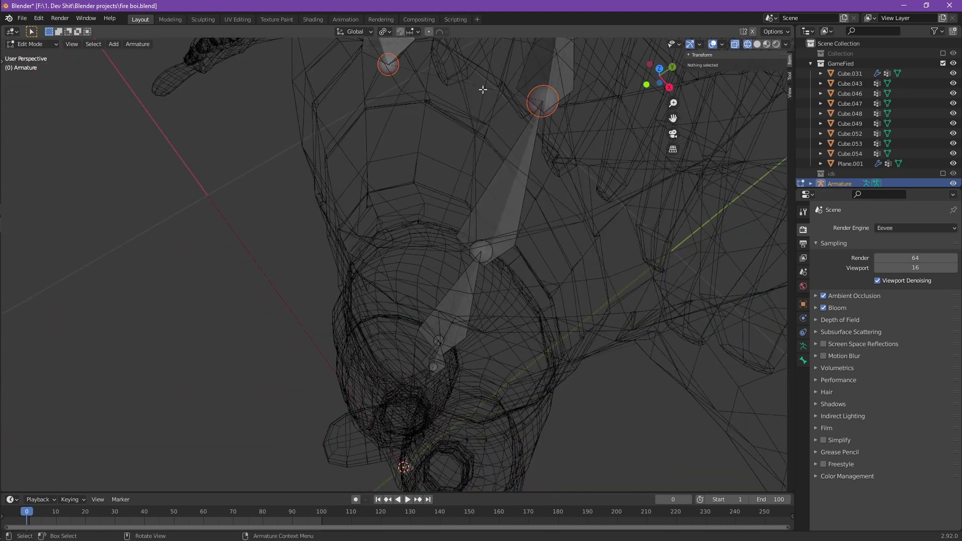
# Rename the right collarbone bone as Shoulder.r.
pyautogui.moveTo(415, 87); pyautogui.dragTo(403, 120, button='middle')
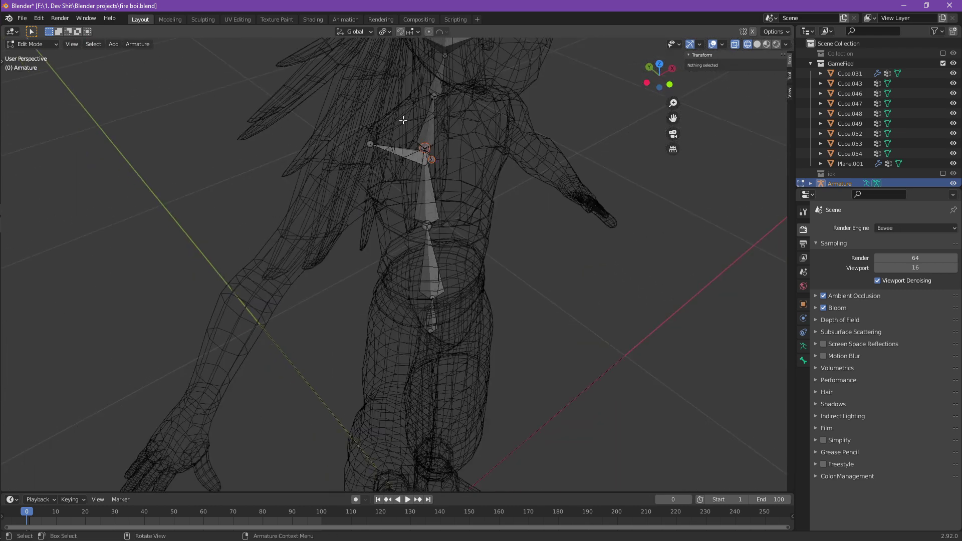
pyautogui.click(367, 143)
pyautogui.press('F2')
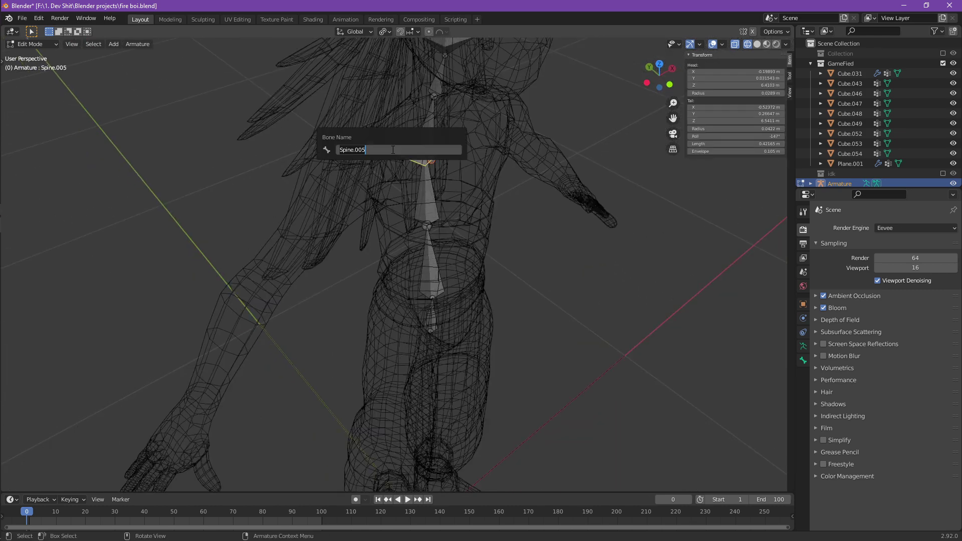
pyautogui.write('Shoulder.r')
pyautogui.press('Return')
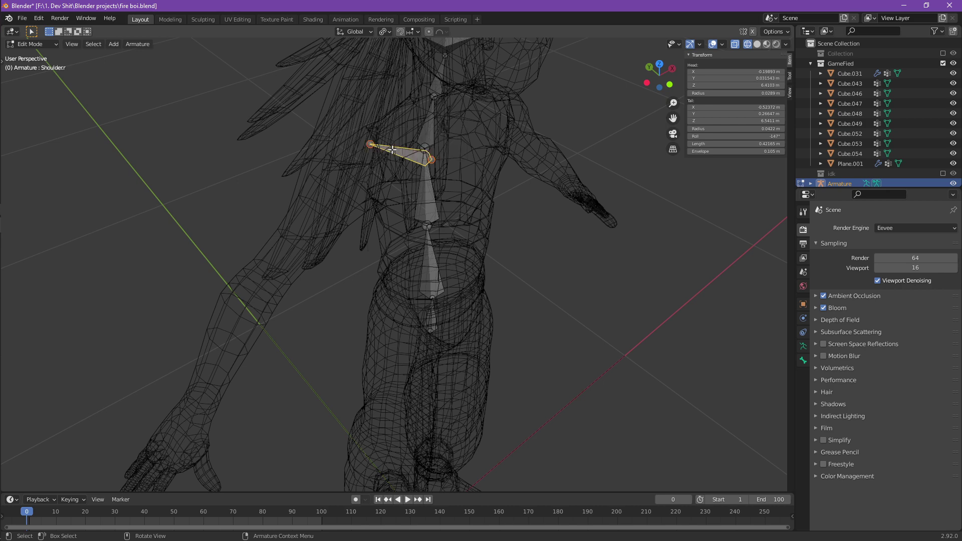
# In front view, extrude from the right shoulder an upper-arm bone about 1.13 m, a forearm about 1.26 m and a hand bone about 0.38 m long.
pyautogui.press('KP_1')
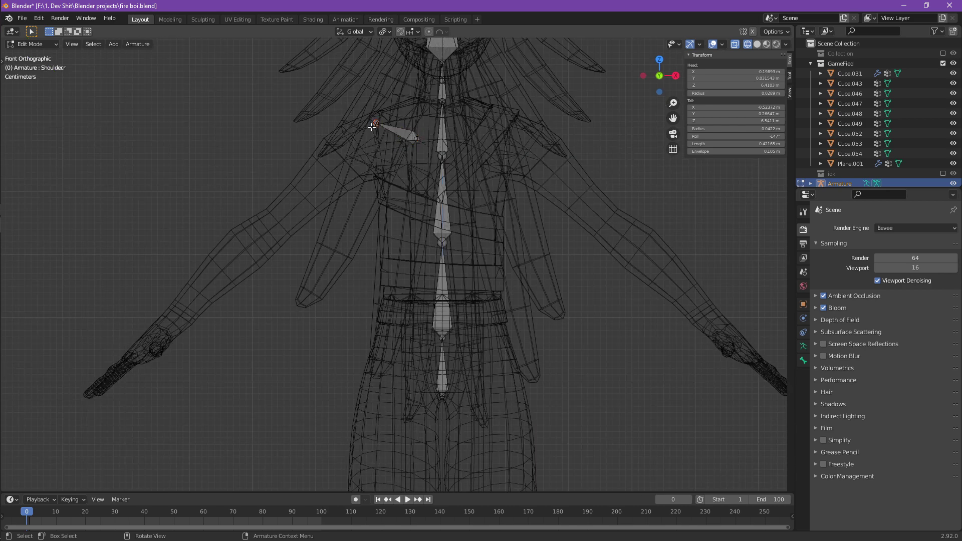
pyautogui.press('e')
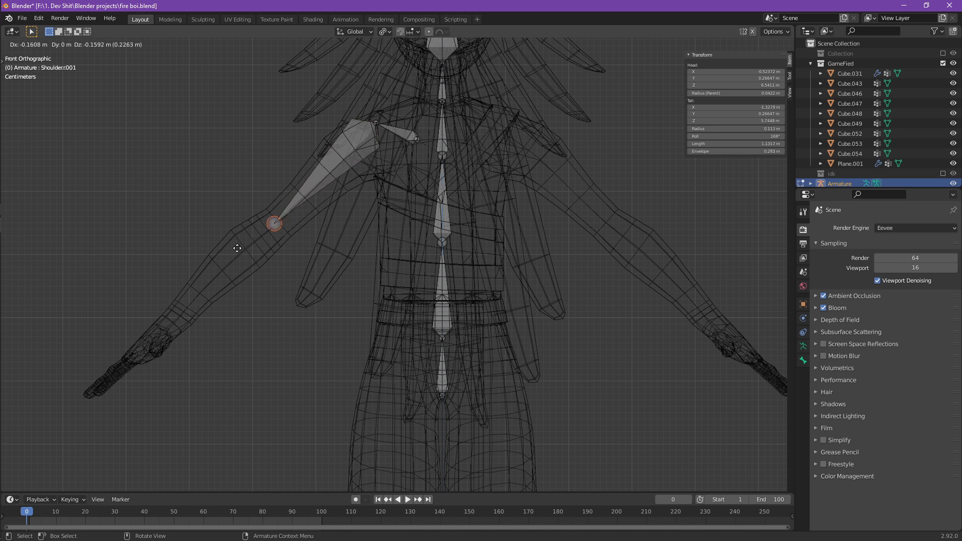
pyautogui.click(237, 248)
pyautogui.keyDown('shift'); pyautogui.moveTo(237, 248); pyautogui.dragTo(349, 170, button='middle'); pyautogui.keyUp('shift')
pyautogui.press('e')
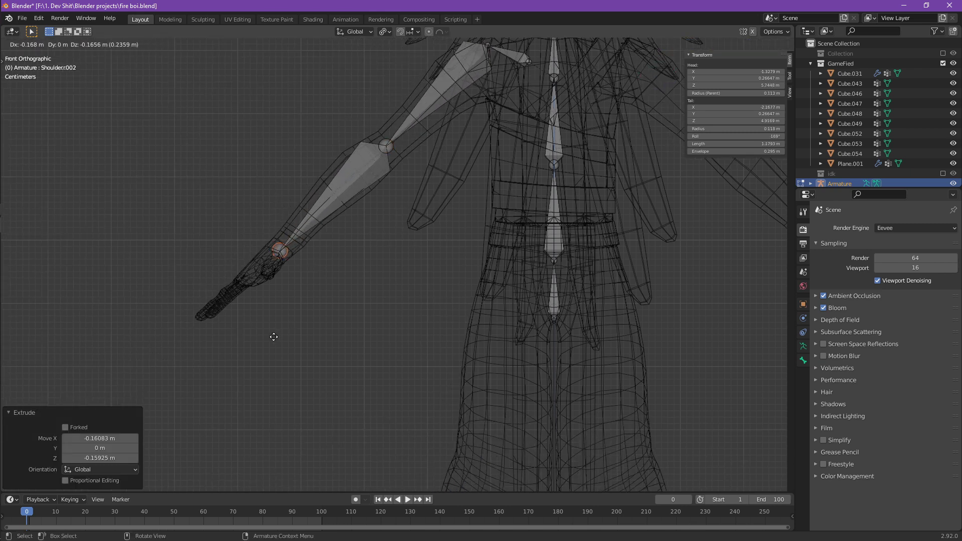
pyautogui.click(274, 337)
pyautogui.keyDown('shift'); pyautogui.moveTo(273, 337); pyautogui.dragTo(345, 281, button='middle'); pyautogui.keyUp('shift')
pyautogui.press('e')
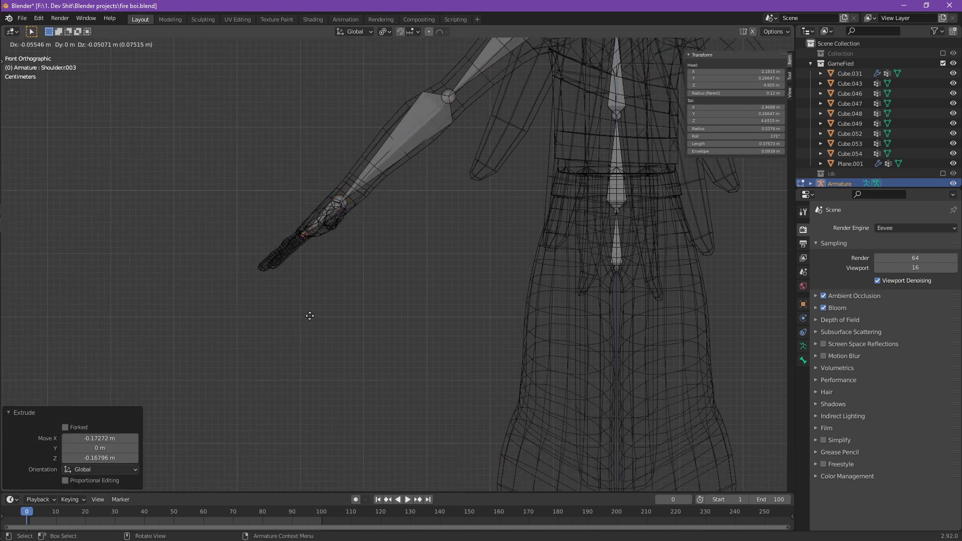
pyautogui.click(296, 202)
# Rename the bone inside the right palm as Hand.r.
pyautogui.moveTo(296, 202); pyautogui.dragTo(443, 281, button='middle')
pyautogui.click(401, 239)
pyautogui.press('F2')
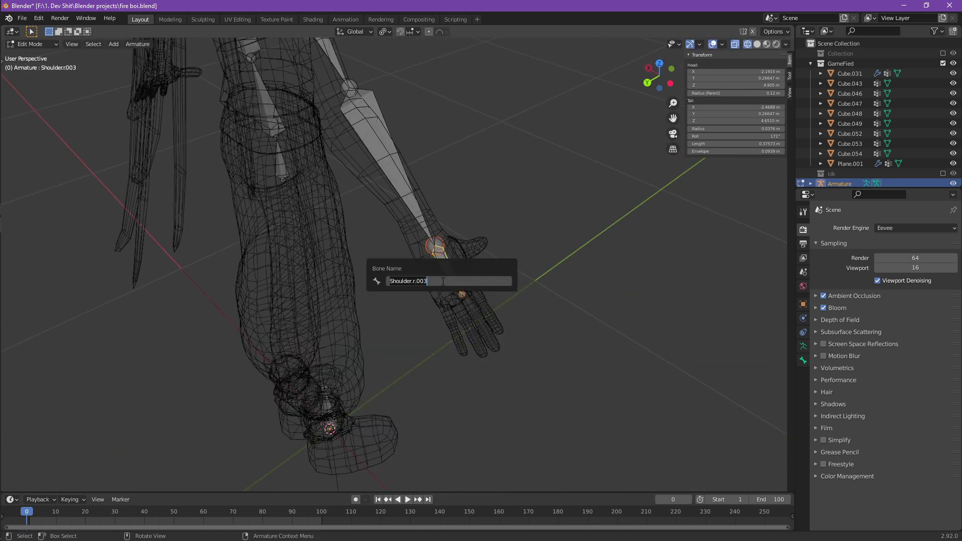
pyautogui.write('Hand')
pyautogui.press('Return')
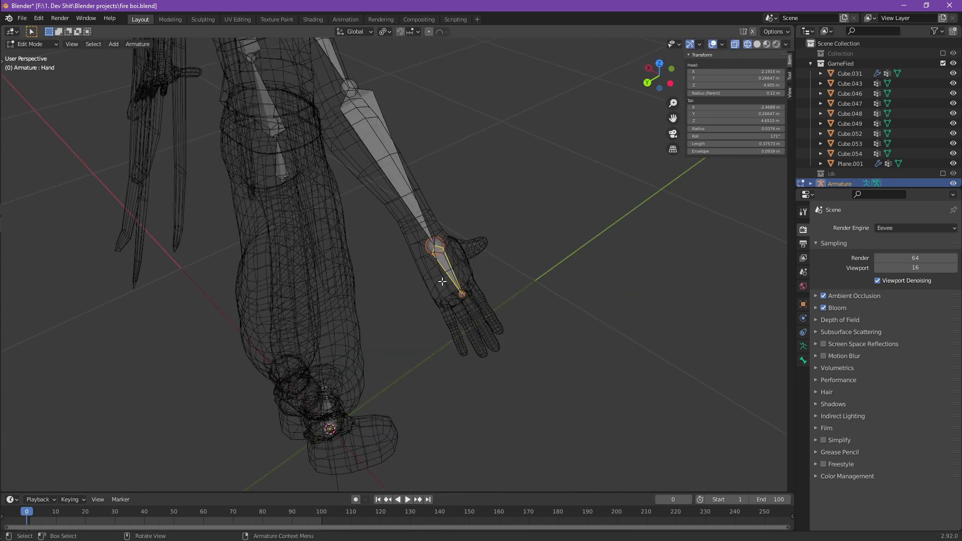
pyautogui.press('F3')
pyautogui.press('Escape')
pyautogui.press('F2')
pyautogui.click(361, 103)
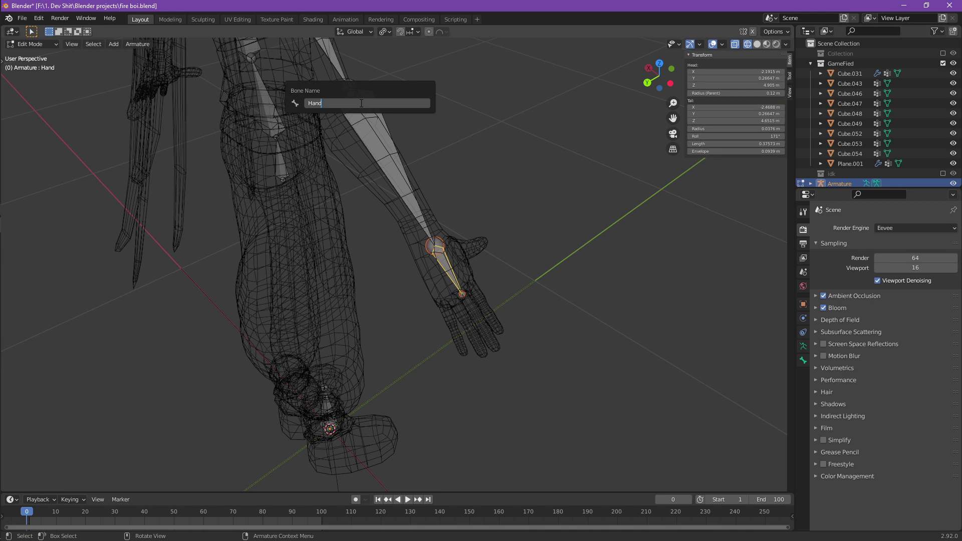
pyautogui.write('.r')
pyautogui.press('Return')
# Move the right elbow joint backward along Y by about 0.048 m toward the middle of the arm mesh.
pyautogui.click(370, 86)
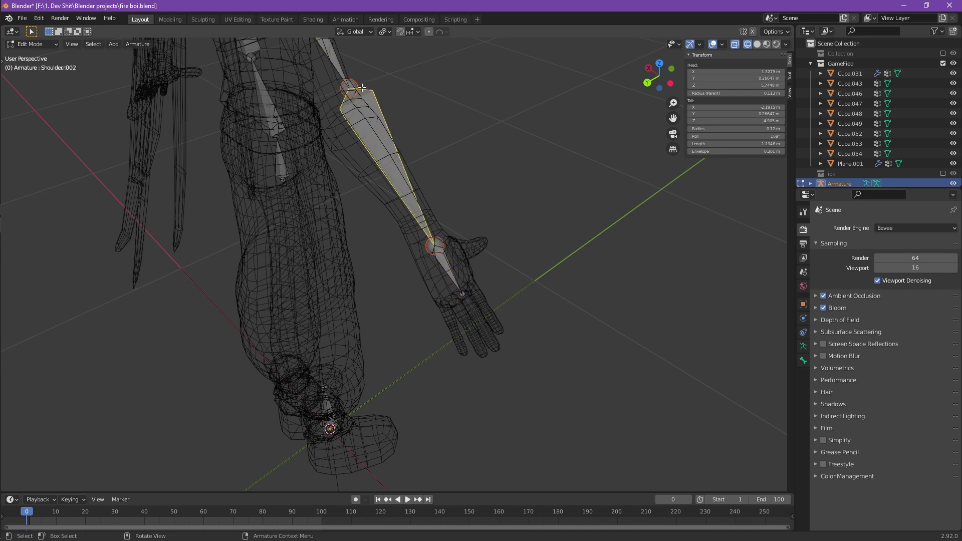
pyautogui.hotkey('shift', 'z')
pyautogui.scroll(2, 405, 191)
pyautogui.click(405, 191)
pyautogui.hotkey('shift', 'z')
pyautogui.moveTo(436, 210); pyautogui.dragTo(453, 219, button='middle')
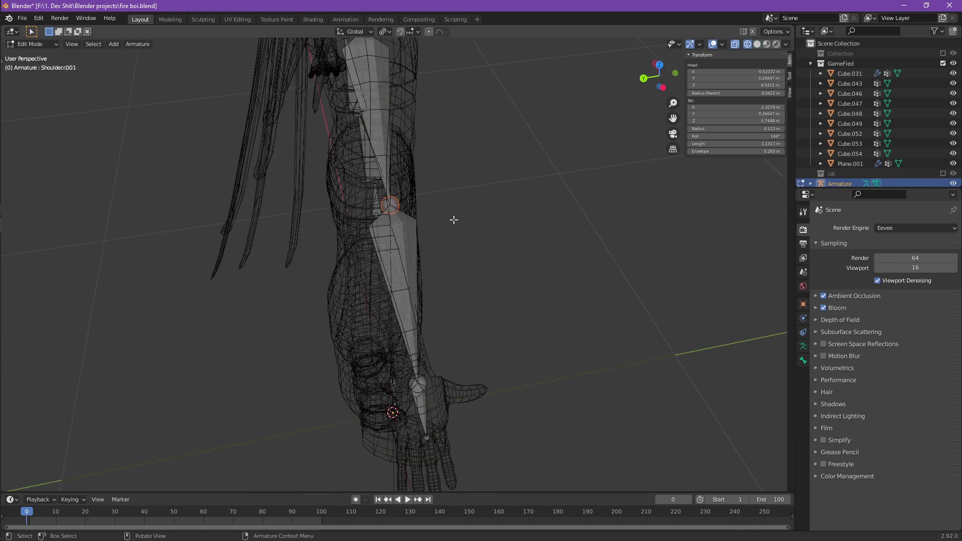
pyautogui.hotkey('shift', 'z')
pyautogui.press('g')
pyautogui.press('y')
pyautogui.click(473, 235)
pyautogui.hotkey('shift', 'z')
pyautogui.press('g')
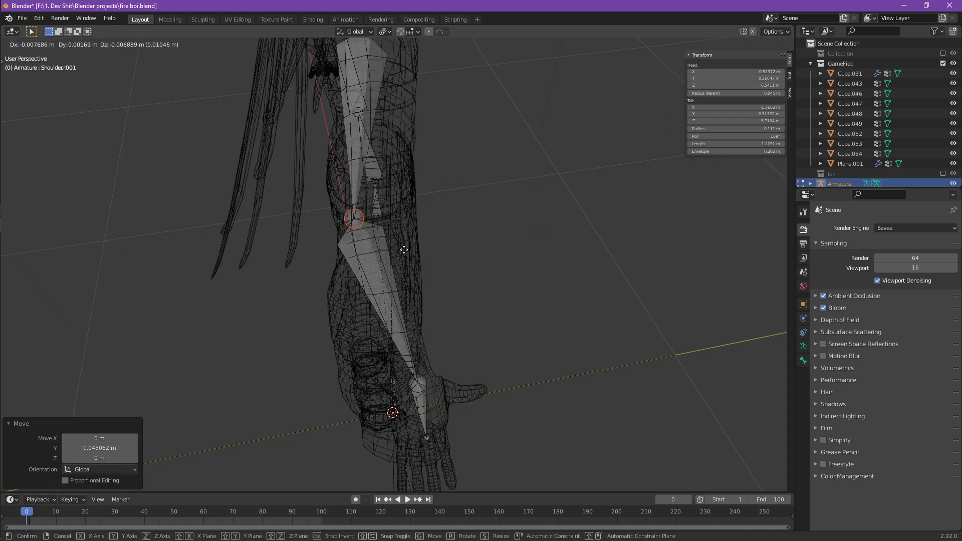
pyautogui.rightClick(405, 263)
# Fit the right elbow joint to the arm by shifting it outward in top view and lowering it in front view.
pyautogui.press('KP_7')
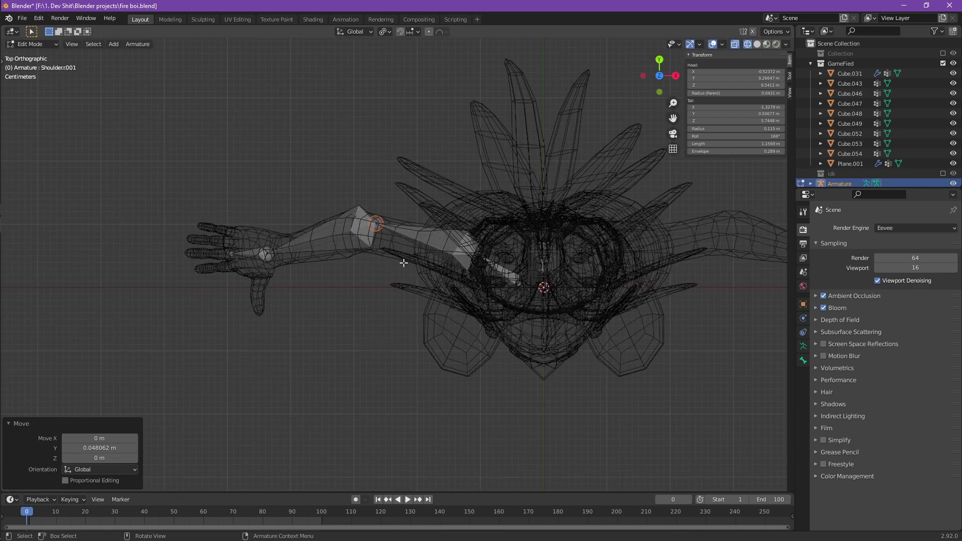
pyautogui.press('g')
pyautogui.click(391, 261)
pyautogui.press('KP_1')
pyautogui.hotkey('shift', 'z')
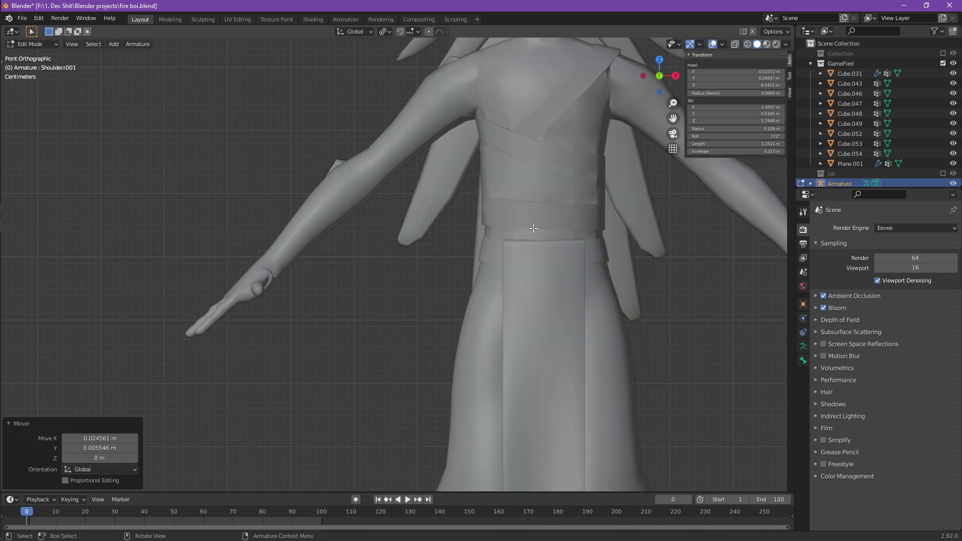
pyautogui.press('g')
pyautogui.click(532, 231)
pyautogui.moveTo(532, 231); pyautogui.dragTo(424, 277, button='middle')
pyautogui.press('g')
pyautogui.click(562, 302)
# Rename the right forearm bone as LowerArm.r and the upper-arm bone as Arm.r.
pyautogui.click(423, 278)
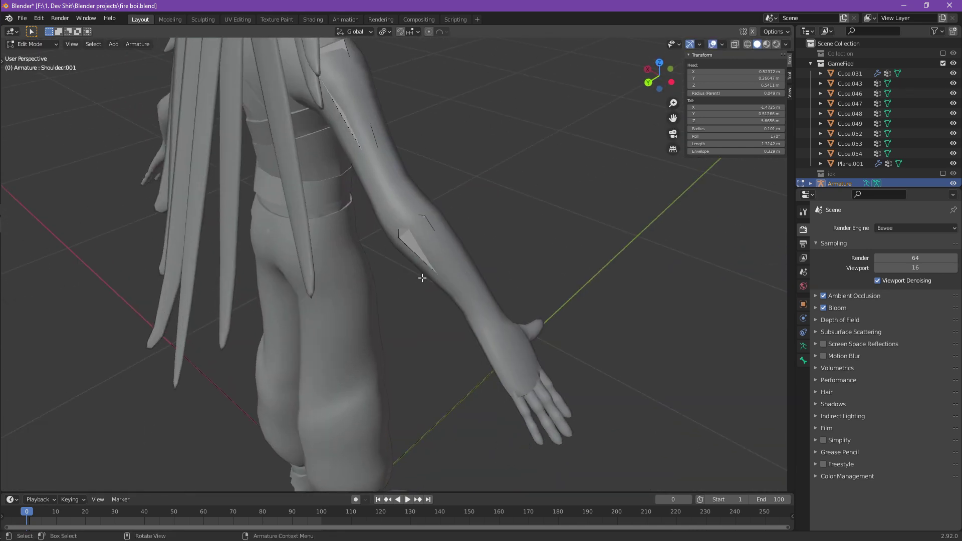
pyautogui.press('F2')
pyautogui.write('L')
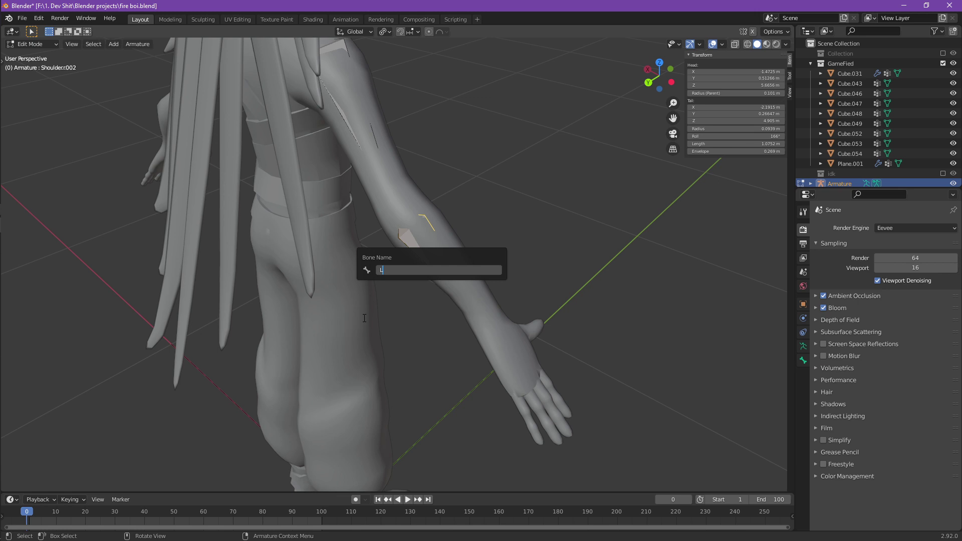
pyautogui.write('owerArm.r')
pyautogui.press('Return')
pyautogui.click(389, 181)
pyautogui.press('F2')
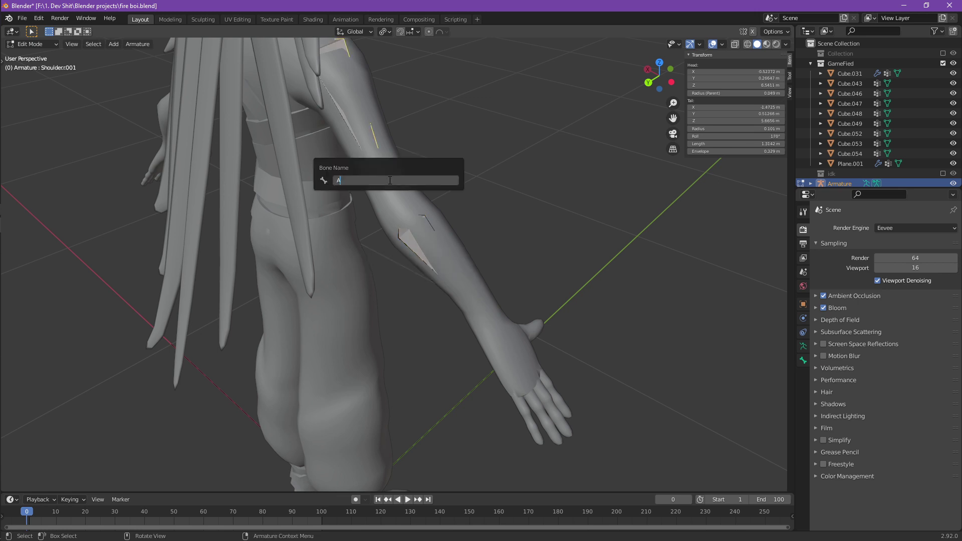
pyautogui.press('Return')
pyautogui.moveTo(480, 194); pyautogui.dragTo(300, 213, button='middle')
pyautogui.hotkey('shift', 'z')
pyautogui.scroll(-3, 406, 261)
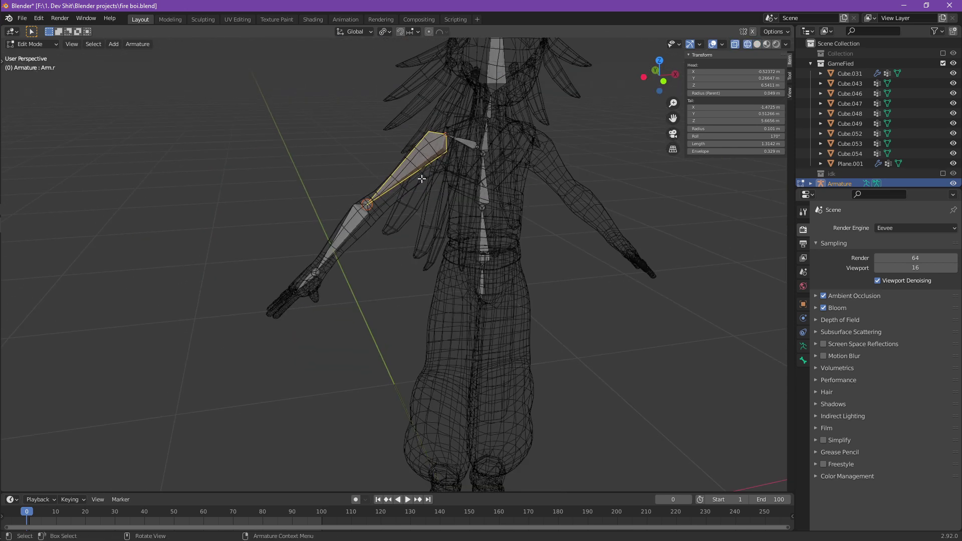
pyautogui.hotkey('shift', 'g')
pyautogui.click(393, 230)
pyautogui.press('g')
pyautogui.rightClick(453, 282)
# In front view, extrude a short connector from the pelvis bone's upper joint, and a bone about 0.34 m long outward to the right hip.
pyautogui.click(467, 295)
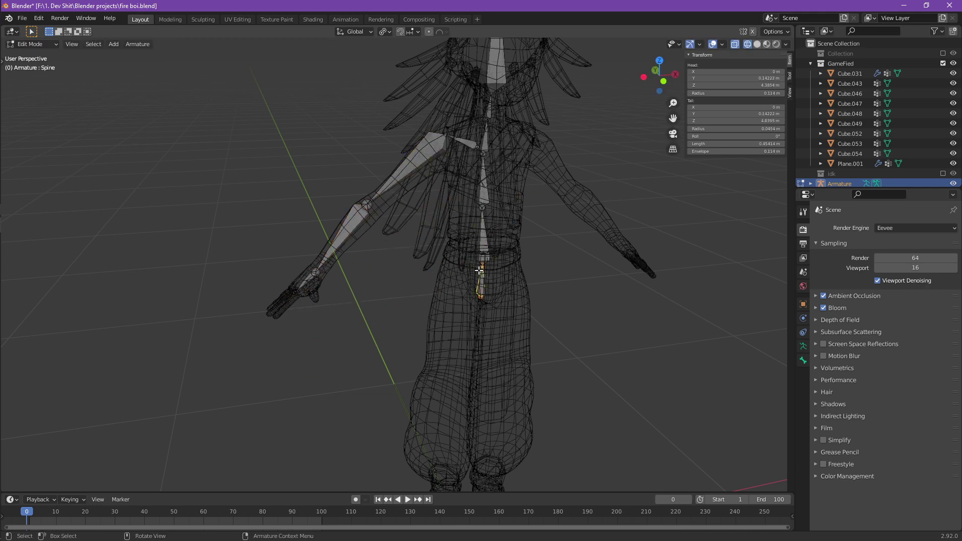
pyautogui.press('KP_1')
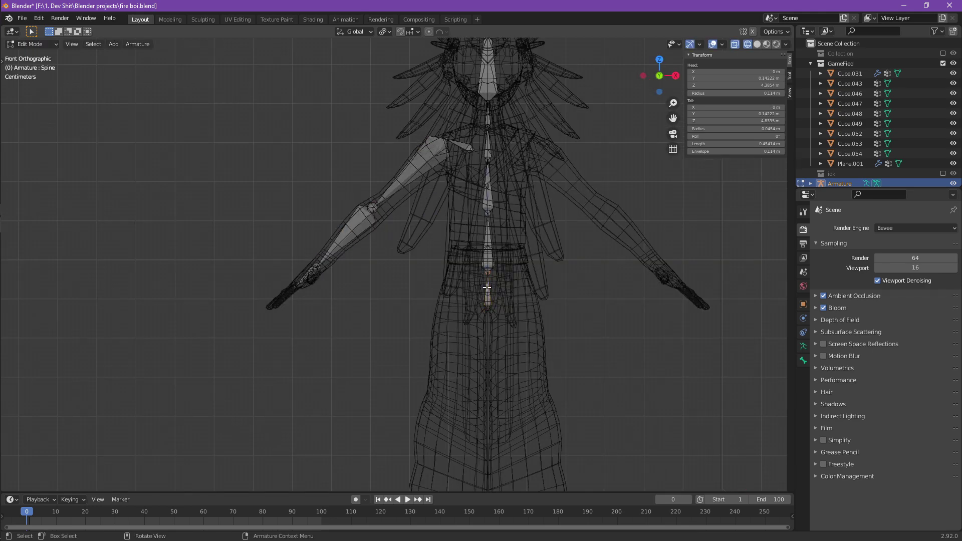
pyautogui.scroll(3, 487, 287)
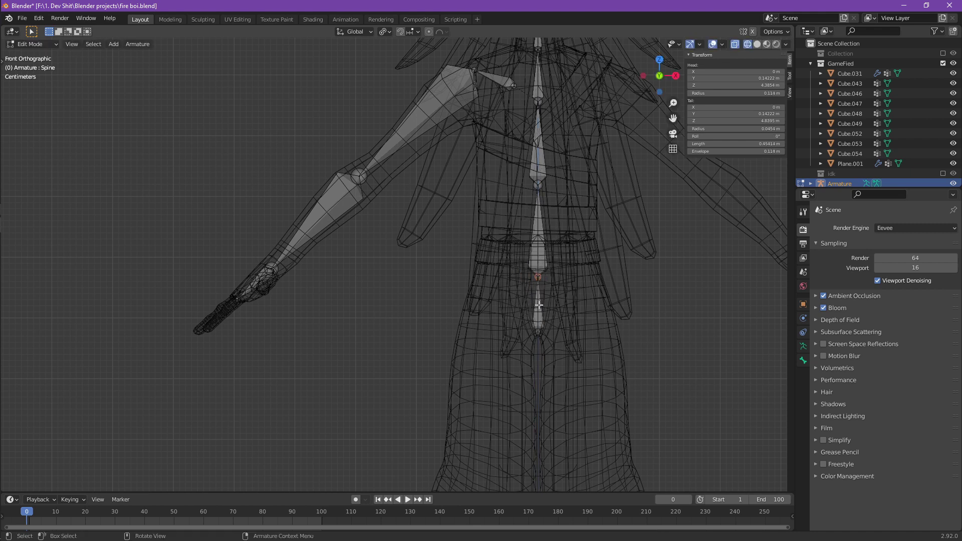
pyautogui.press('e')
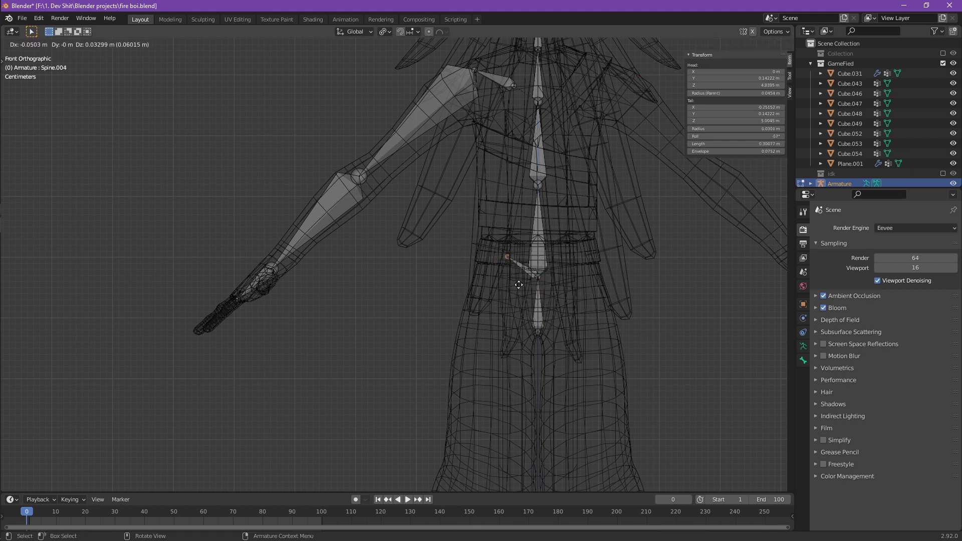
pyautogui.click(536, 307)
pyautogui.press('e')
pyautogui.click(490, 280)
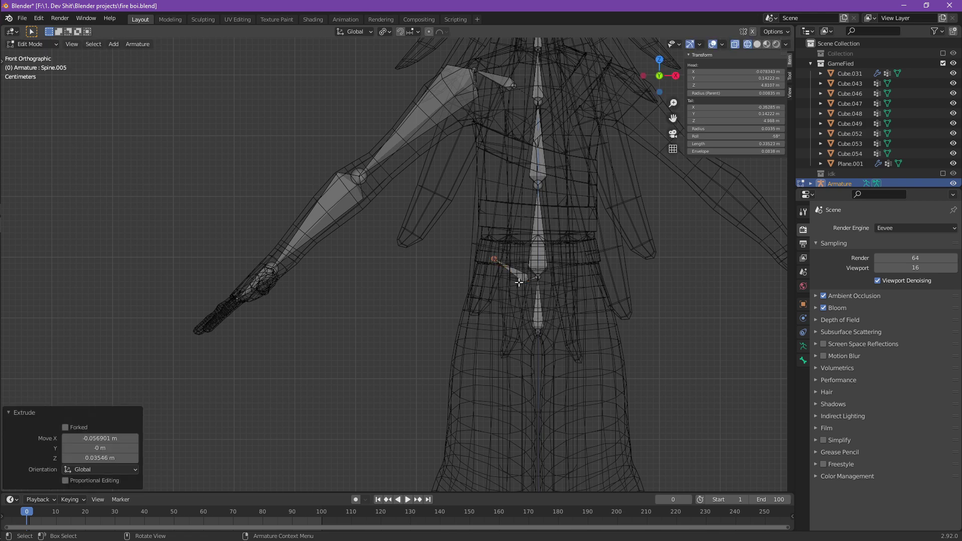
# Delete the short pelvis connector bone, and in side view move the hip bone's outer tip about 0.044 m back and 0.012 m down.
pyautogui.press('x')
pyautogui.click(537, 285)
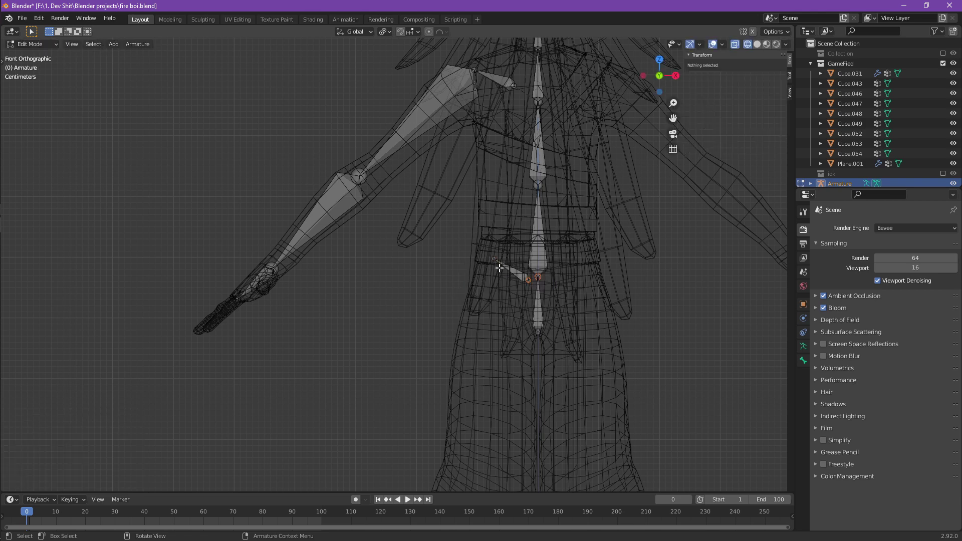
pyautogui.click(495, 261)
pyautogui.press('KP_3')
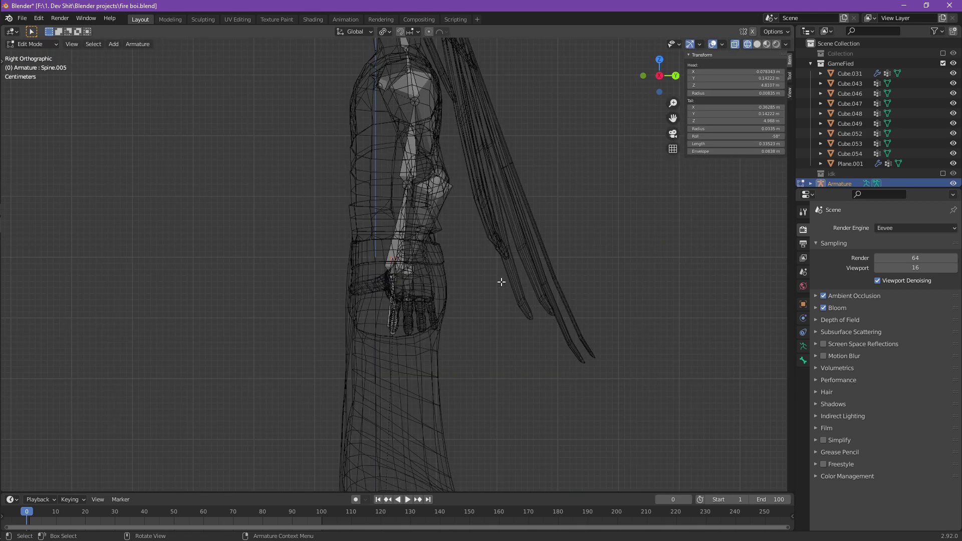
pyautogui.press('g')
pyautogui.click(512, 289)
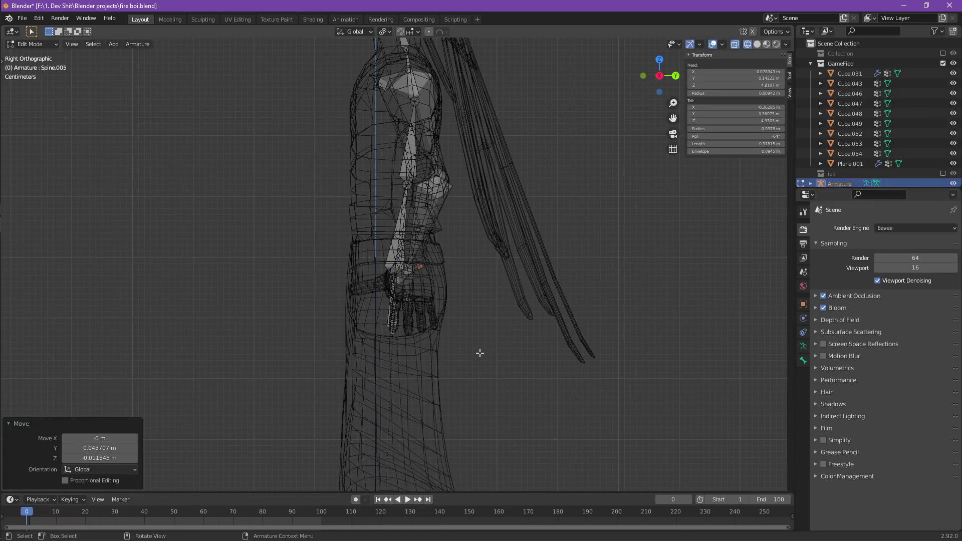
# In side view, extrude a thigh bone from the hip tip to the knee, and a shin bone about 2.56 m long to the ankle.
pyautogui.keyDown('shift'); pyautogui.moveTo(480, 353); pyautogui.dragTo(446, 258, button='middle'); pyautogui.keyUp('shift')
pyautogui.scroll(-2, 447, 258)
pyautogui.press('e')
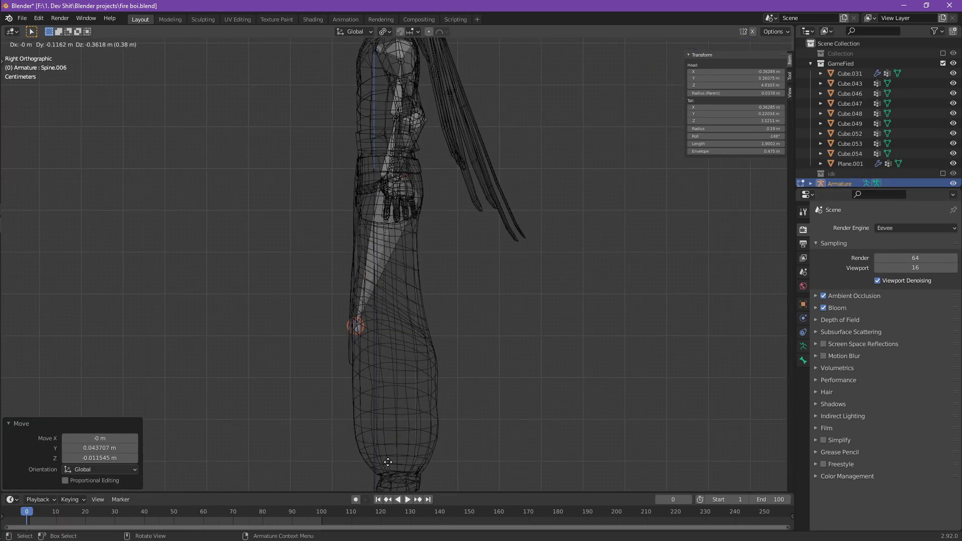
pyautogui.click(393, 463)
pyautogui.keyDown('shift'); pyautogui.moveTo(392, 427); pyautogui.dragTo(389, 285, button='middle'); pyautogui.keyUp('shift')
pyautogui.press('e')
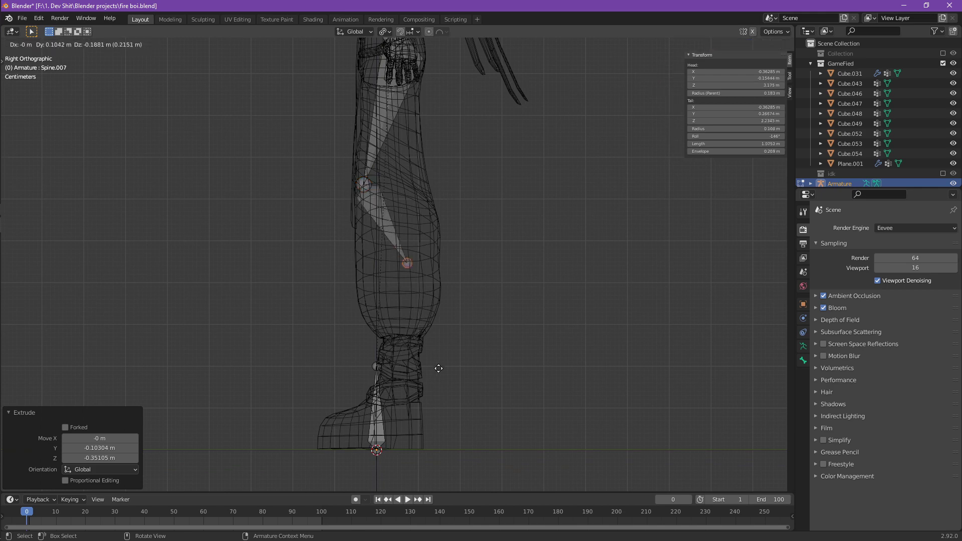
pyautogui.click(439, 499)
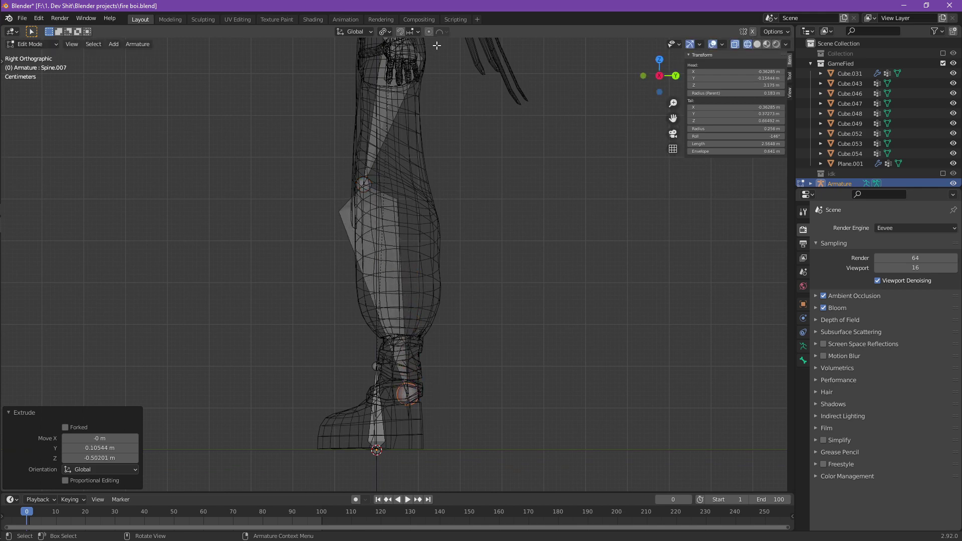
# Raise the ankle joint slightly in side view, and extrude a foot bone about 0.81 m long forward and down to the sole.
pyautogui.keyDown('shift'); pyautogui.moveTo(481, 260); pyautogui.dragTo(505, 152, button='middle'); pyautogui.keyUp('shift')
pyautogui.moveTo(426, 198); pyautogui.dragTo(555, 193, button='middle')
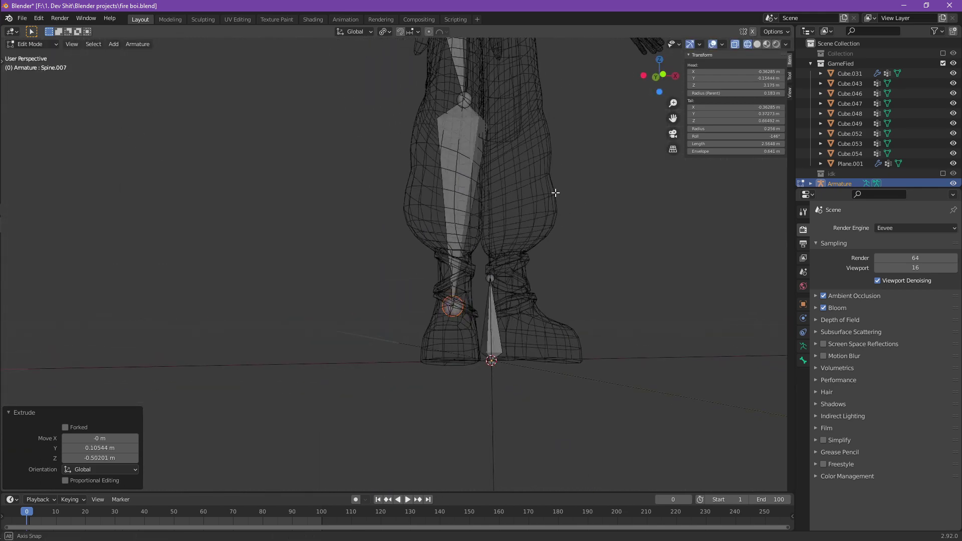
pyautogui.press('KP_3')
pyautogui.press('g')
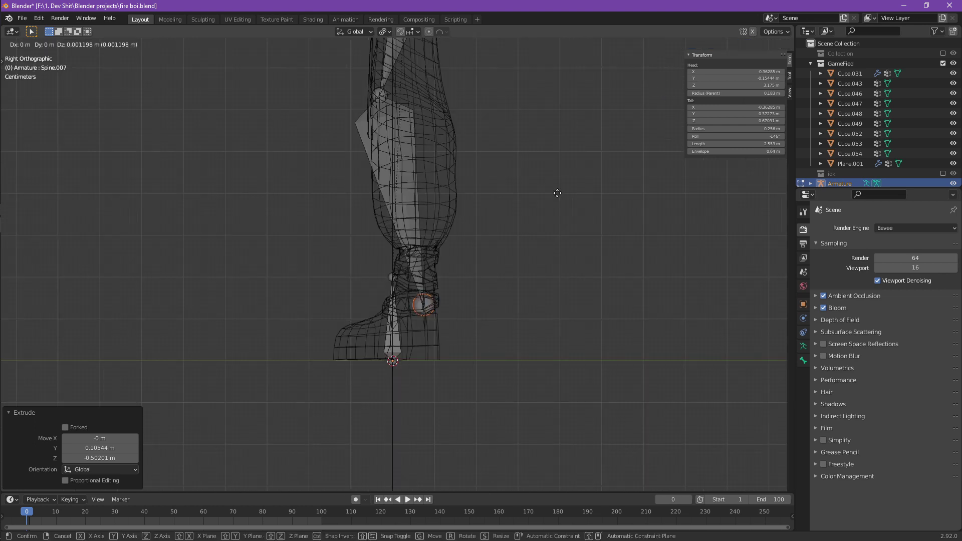
pyautogui.click(546, 141)
pyautogui.press('e')
pyautogui.click(516, 190)
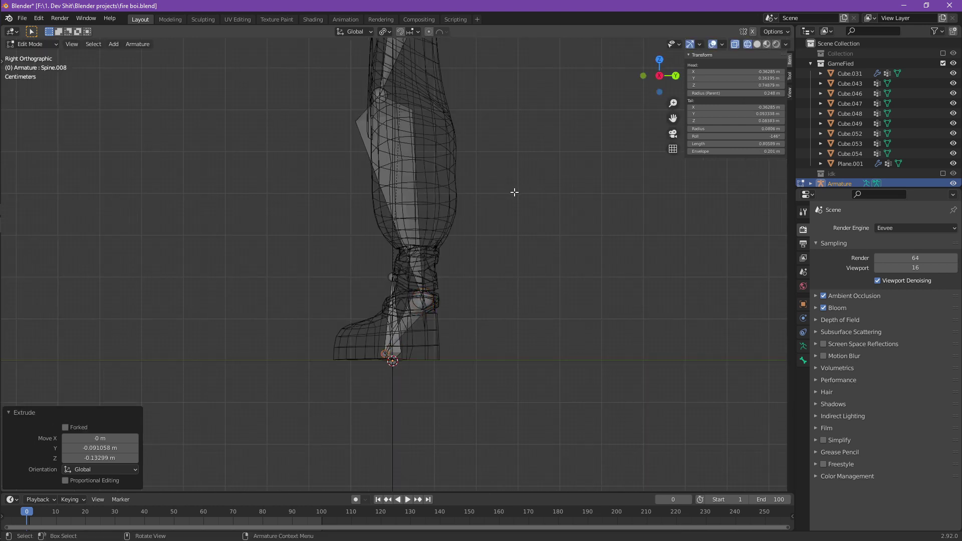
# In side view, move the foot bone's tip back and up directly below the ankle, and extrude a second foot bone about 0.95 m long to the toe.
pyautogui.press('e')
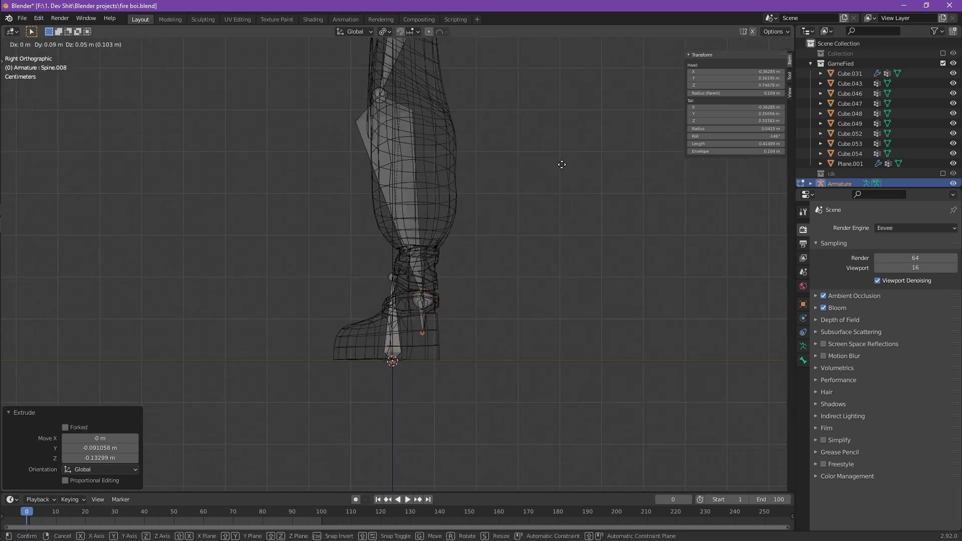
pyautogui.keyDown('ctrl'); pyautogui.click(561, 162); pyautogui.keyUp('ctrl')
pyautogui.press('e')
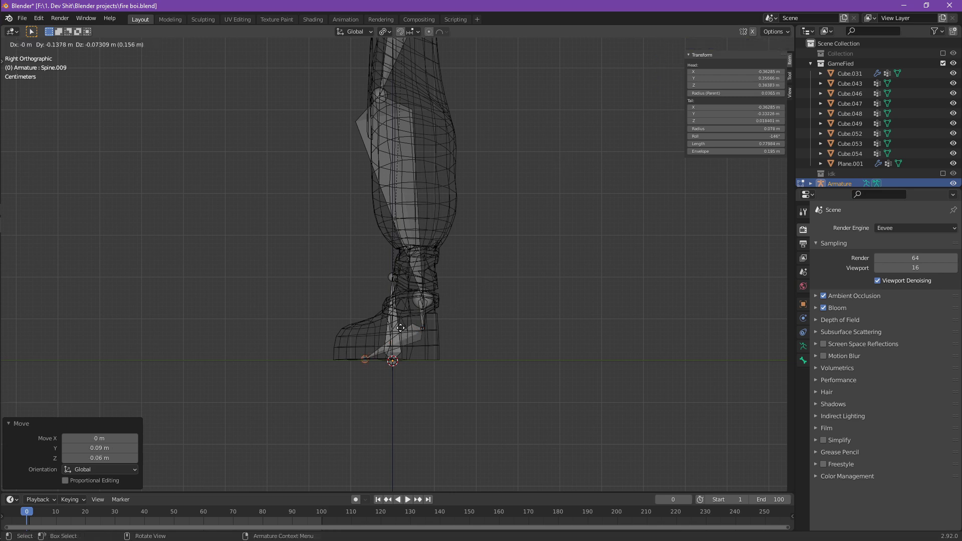
pyautogui.click(383, 324)
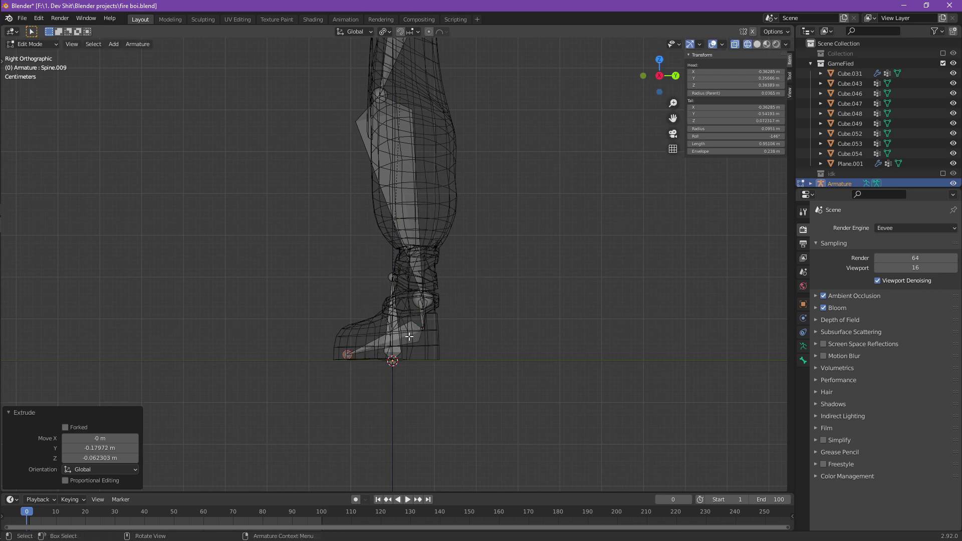
# Move the second foot bone's toe tip about 0.075 m outward to follow the boot, and check it against the solid mesh.
pyautogui.moveTo(407, 338); pyautogui.dragTo(481, 366, button='middle')
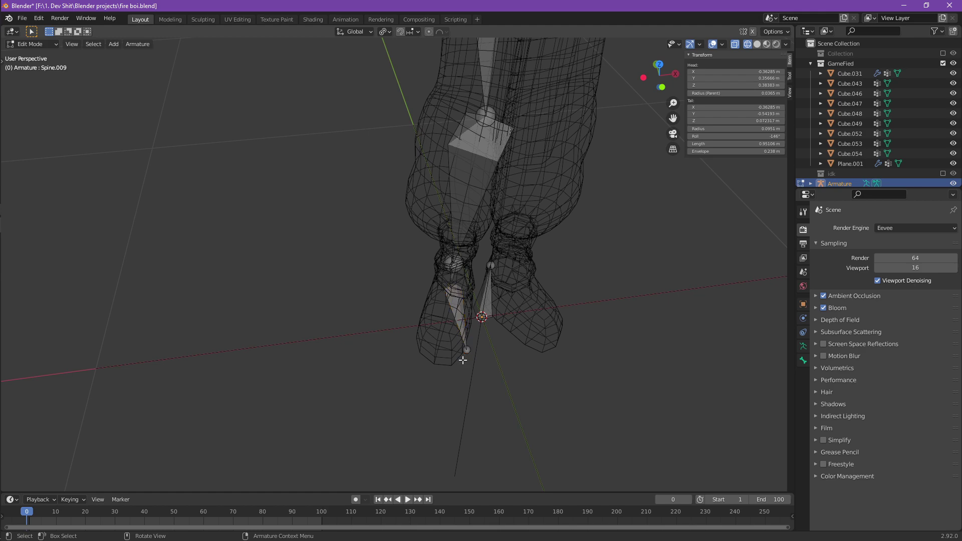
pyautogui.press('g')
pyautogui.click(437, 347)
pyautogui.hotkey('shift', 'z')
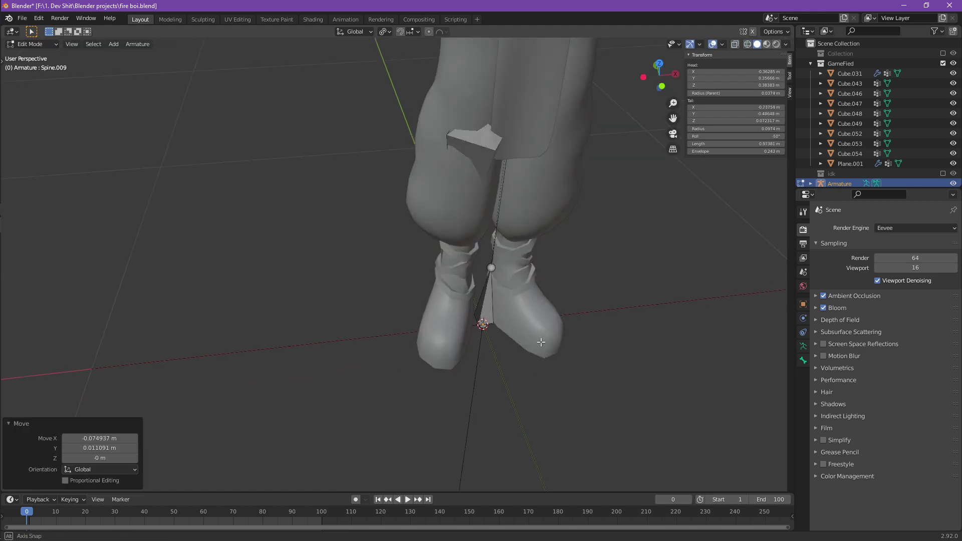
pyautogui.moveTo(437, 346); pyautogui.dragTo(518, 233, button='middle')
pyautogui.hotkey('shift', 'z')
pyautogui.moveTo(385, 234); pyautogui.dragTo(388, 321, button='middle')
# Rename the short bone running outward to the right hip as Hip.r.
pyautogui.click(478, 190)
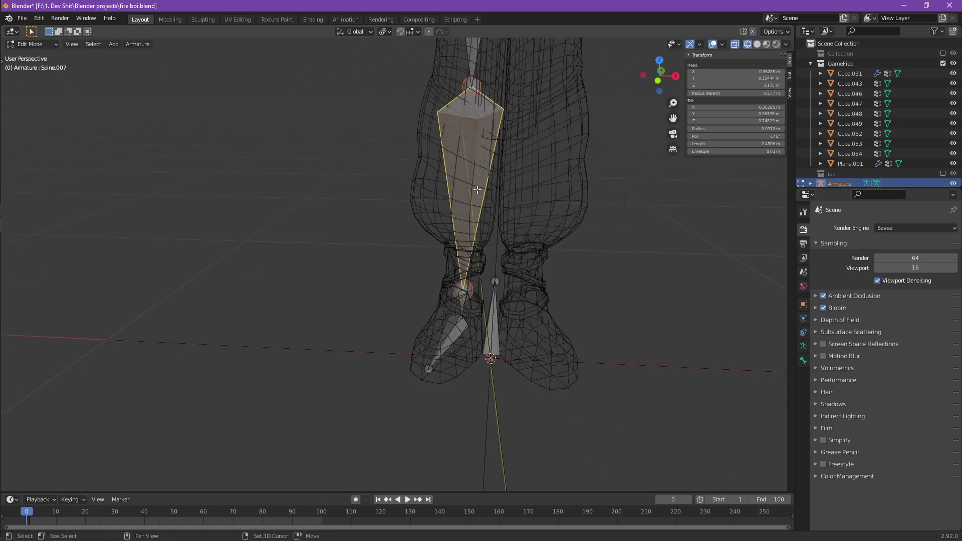
pyautogui.hotkey('shift', 'z')
pyautogui.moveTo(593, 176)
pyautogui.keyDown('shift'); pyautogui.mouseDown(button='middle')
pyautogui.moveTo(571, 259)
pyautogui.moveTo(530, 273)
pyautogui.moveTo(569, 278)
pyautogui.mouseUp(button='middle'); pyautogui.keyUp('shift')
pyautogui.hotkey('shift', 'z')
pyautogui.keyDown('shift'); pyautogui.moveTo(460, 120); pyautogui.dragTo(427, 290, button='middle'); pyautogui.keyUp('shift')
pyautogui.click(429, 280)
pyautogui.scroll(2, 427, 290)
pyautogui.click(466, 240)
pyautogui.press('F2')
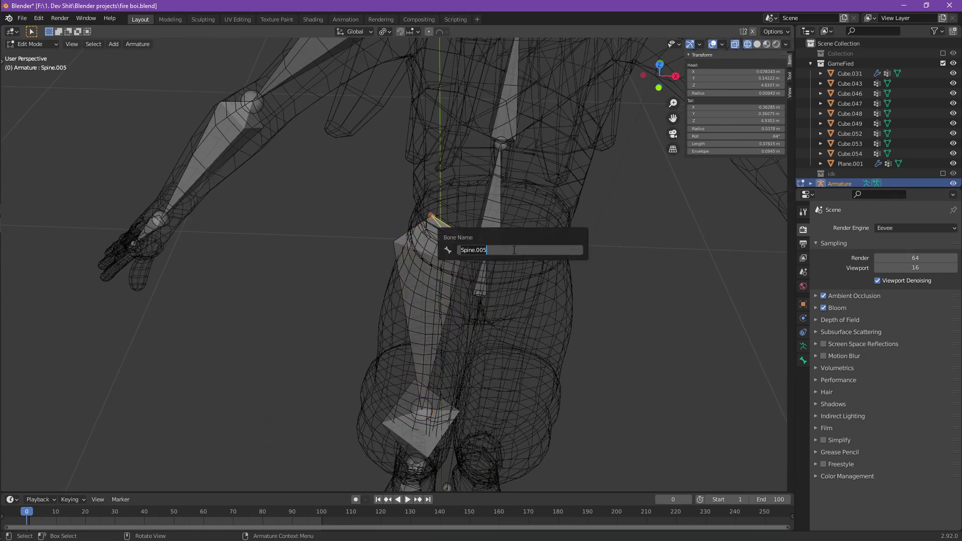
pyautogui.write('Hips')
pyautogui.press('BackSpace')
pyautogui.write('.r')
pyautogui.press('Return')
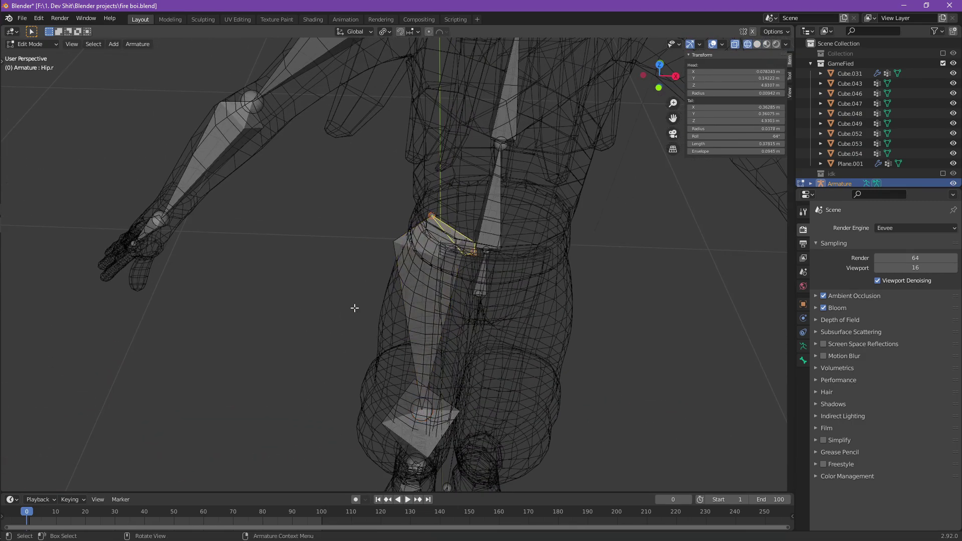
# Rename the right upper leg bone as Thigh.r and the right lower leg bone as Shin.r.
pyautogui.click(395, 296)
pyautogui.press('F2')
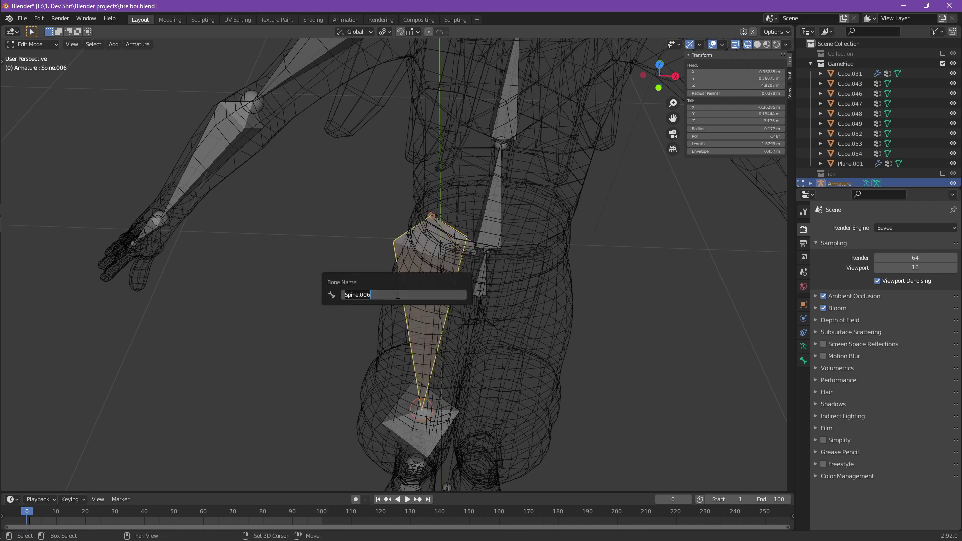
pyautogui.write('Thigh.r')
pyautogui.press('Return')
pyautogui.moveTo(410, 330); pyautogui.dragTo(438, 219, button='middle')
pyautogui.click(439, 236)
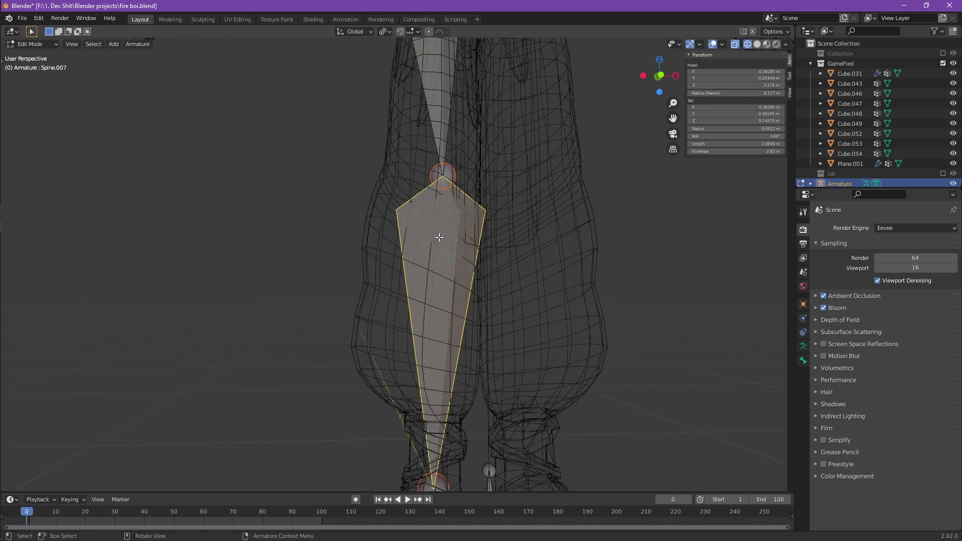
pyautogui.press('F2')
pyautogui.write('H')
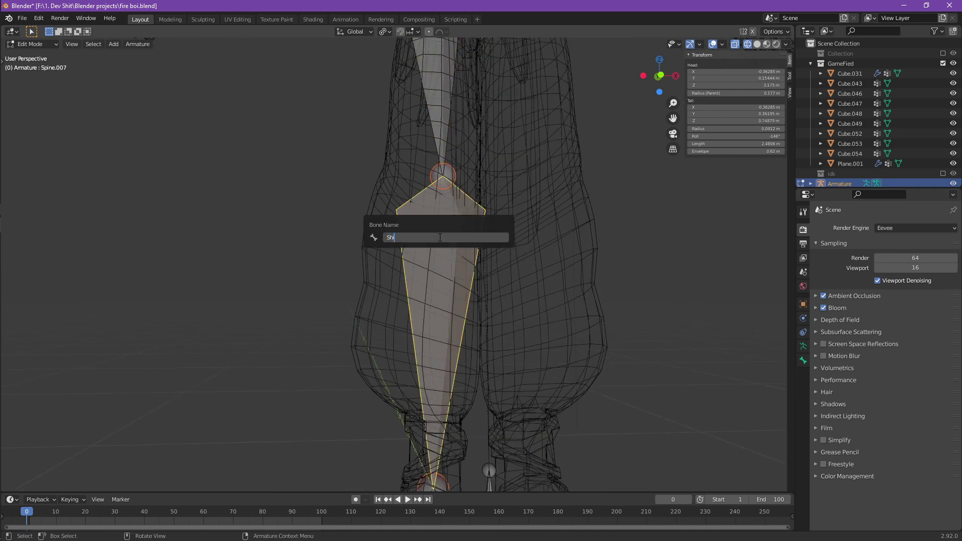
pyautogui.press('Return')
# Rename the short bone below the right ankle as Foot.r.
pyautogui.keyDown('shift'); pyautogui.moveTo(422, 428); pyautogui.dragTo(420, 209, button='middle'); pyautogui.keyUp('shift')
pyautogui.click(433, 297)
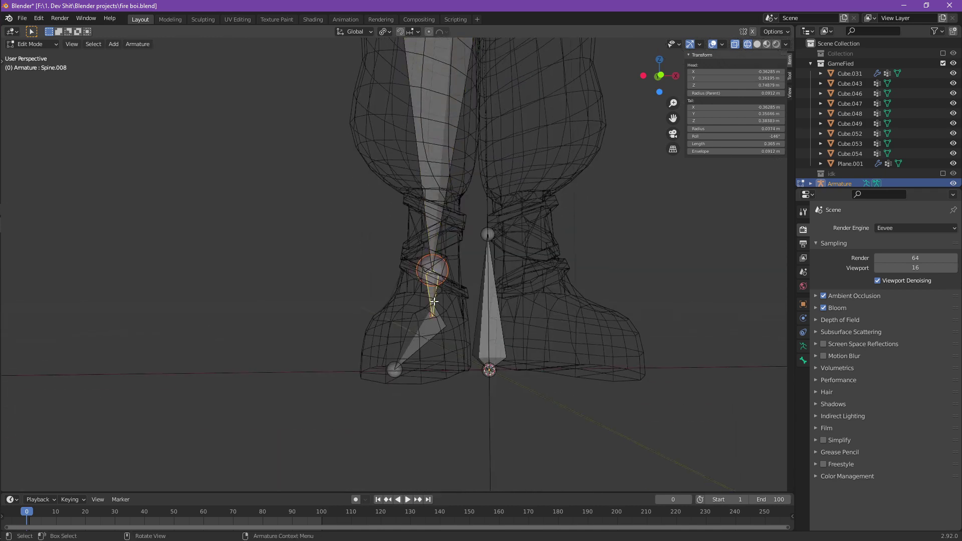
pyautogui.press('F2')
pyautogui.write('Foo')
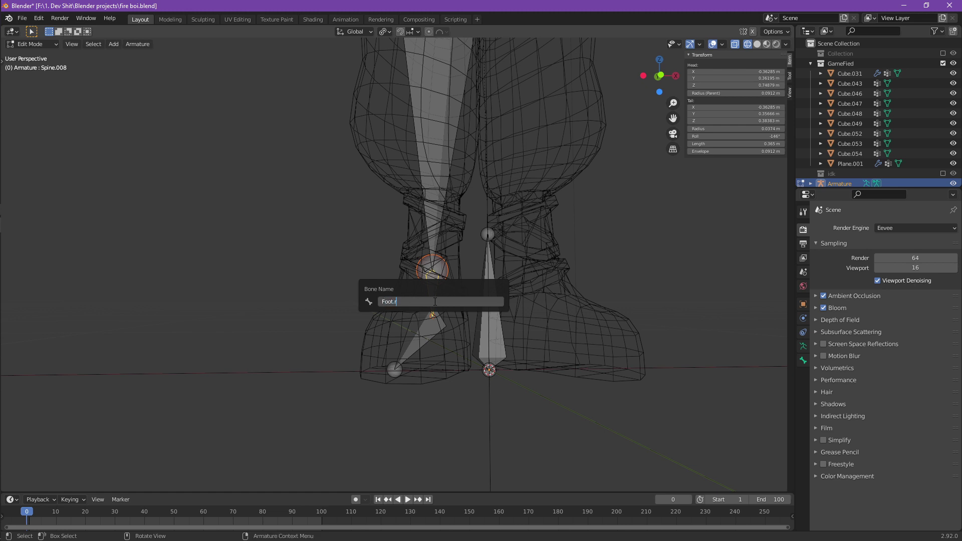
pyautogui.write('t.r')
pyautogui.press('Return')
# Rename the bone running forward to the right toe as Foot2.r, and save the file.
pyautogui.click(432, 317)
pyautogui.press('F2')
pyautogui.press('Escape')
pyautogui.click(423, 346)
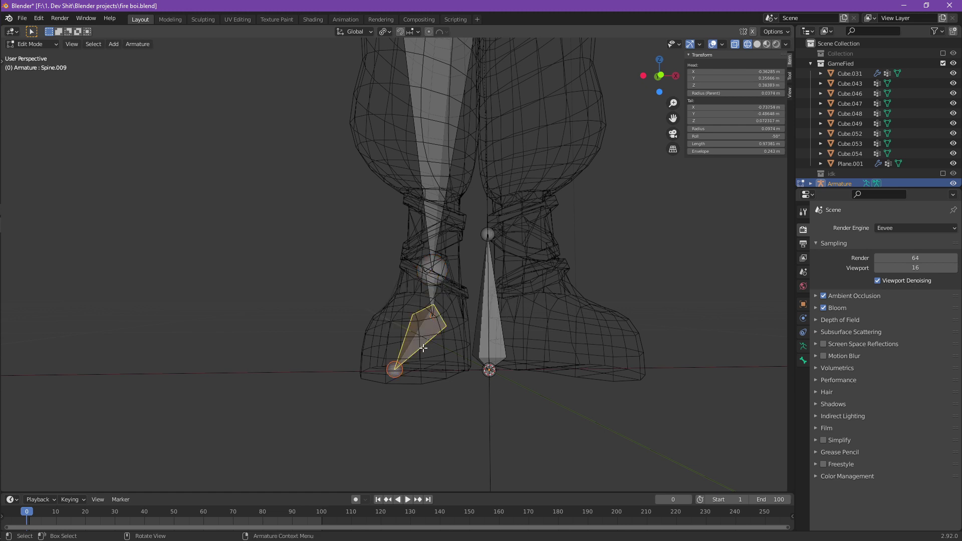
pyautogui.press('F2')
pyautogui.write('Foot2.')
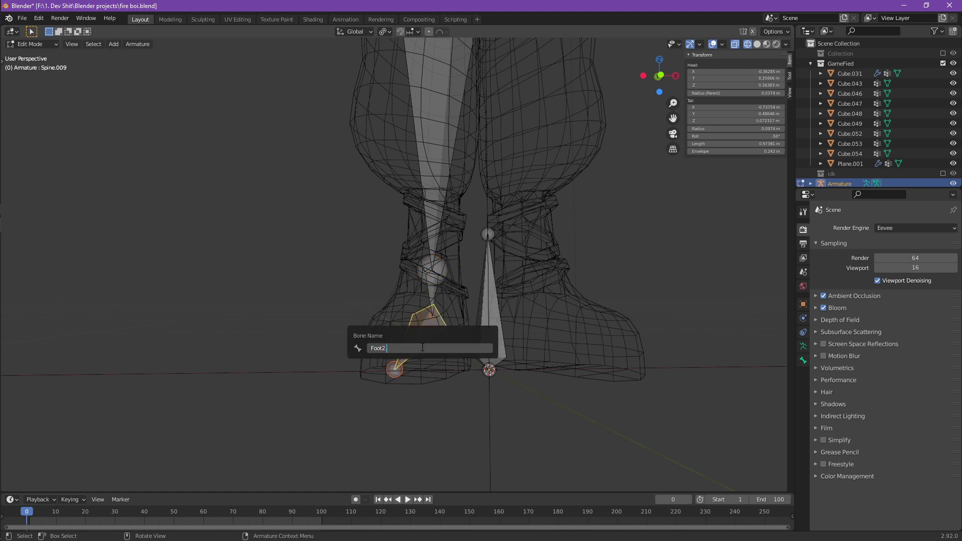
pyautogui.write('r')
pyautogui.press('Return')
pyautogui.moveTo(472, 296); pyautogui.dragTo(302, 361, button='middle')
pyautogui.hotkey('ctrl', 's')
# Switch the armature to Pose Mode and try rotating the right upper arm bone with the meshes shown solid.
pyautogui.press('KP_3')
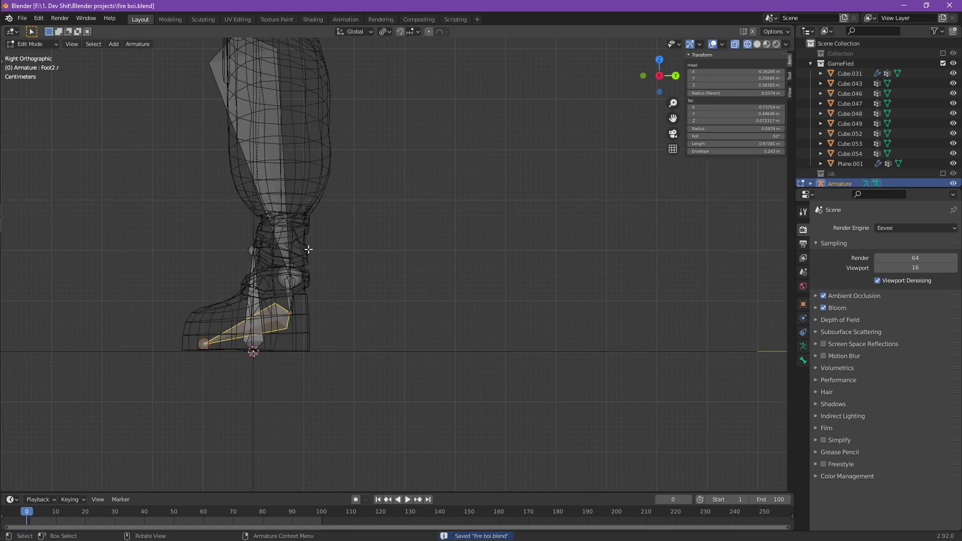
pyautogui.keyDown('shift'); pyautogui.moveTo(308, 248); pyautogui.dragTo(341, 326, button='middle'); pyautogui.keyUp('shift')
pyautogui.scroll(-6, 301, 146)
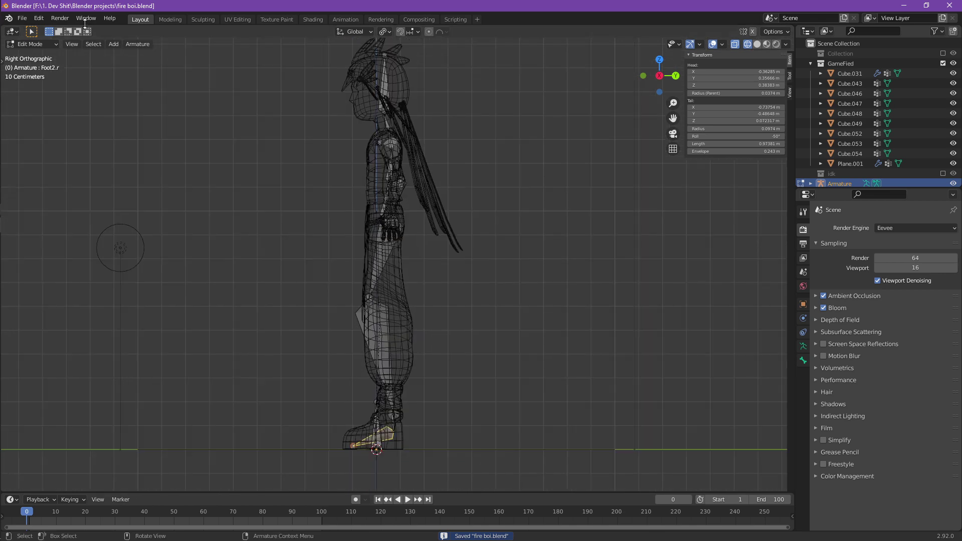
pyautogui.click(32, 45)
pyautogui.click(32, 76)
pyautogui.moveTo(281, 164); pyautogui.dragTo(413, 220, button='middle')
pyautogui.click(389, 149)
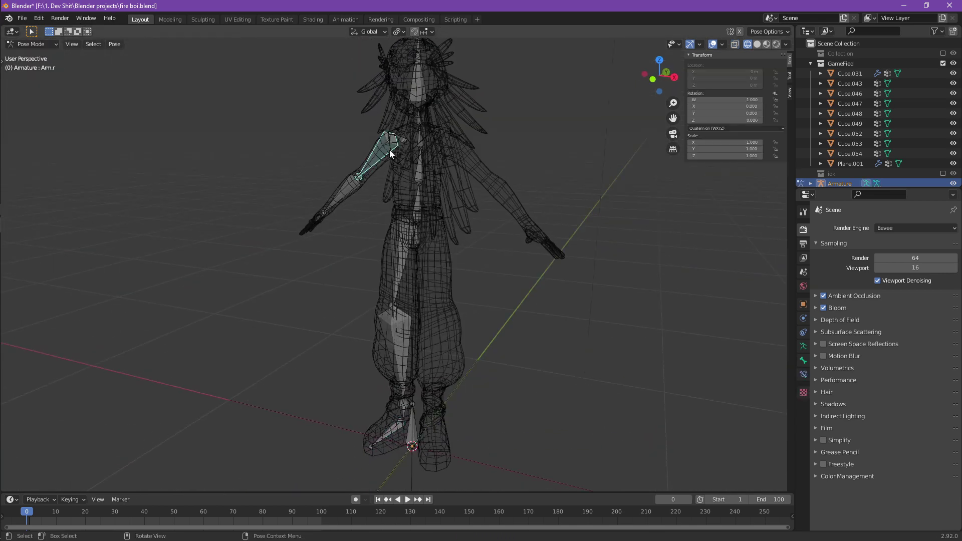
pyautogui.hotkey('shift', 'z')
pyautogui.press('r')
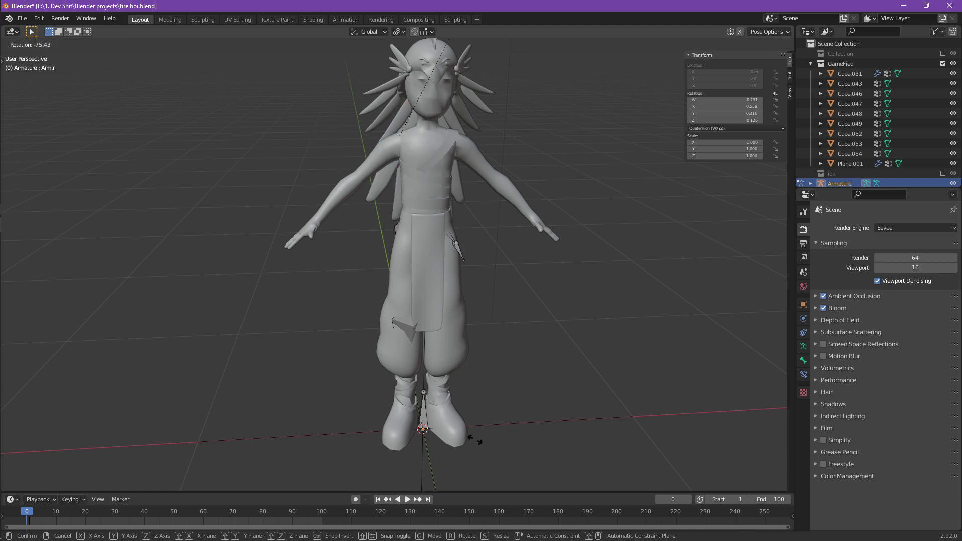
pyautogui.press('Escape')
# Try rotating the right hand bone in Pose Mode with the meshes shown solid.
pyautogui.hotkey('shift', 'z')
pyautogui.click(312, 227)
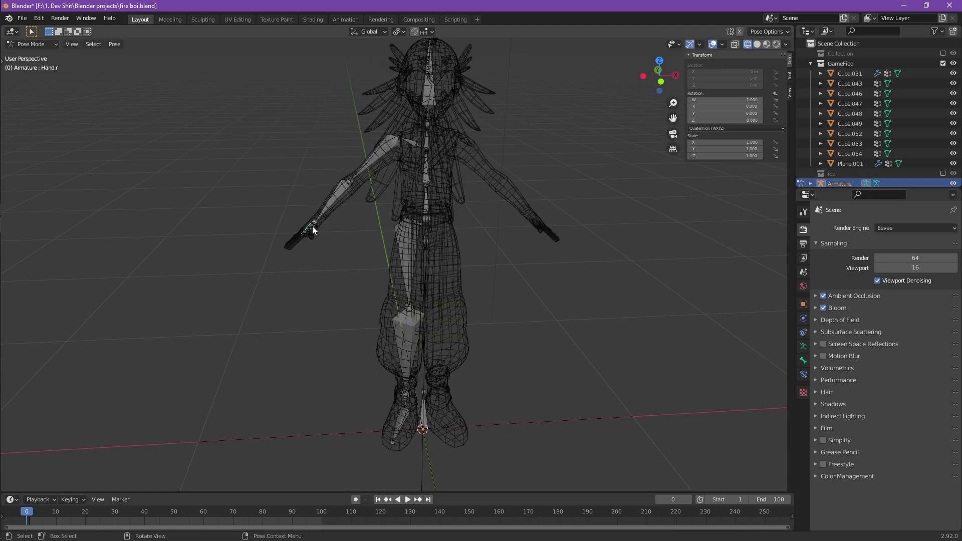
pyautogui.hotkey('shift', 'z')
pyautogui.press('r')
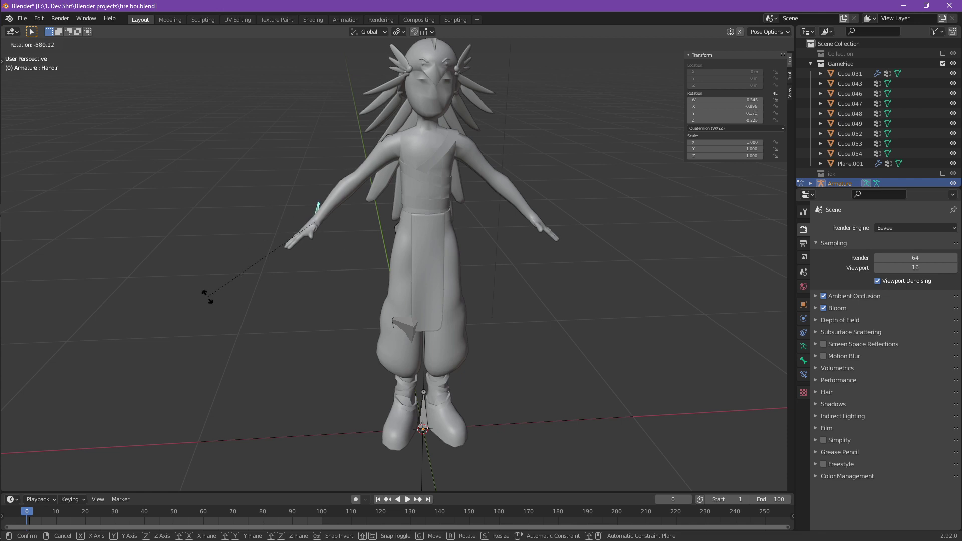
pyautogui.press('Escape')
pyautogui.hotkey('shift', 'z')
# Save the file and return the armature to Edit Mode.
pyautogui.moveTo(178, 264)
pyautogui.mouseDown(button='middle')
pyautogui.moveTo(340, 296)
pyautogui.moveTo(461, 295)
pyautogui.moveTo(141, 142)
pyautogui.mouseUp(button='middle')
pyautogui.hotkey('ctrl', 's')
pyautogui.moveTo(455, 255); pyautogui.dragTo(407, 261, button='middle')
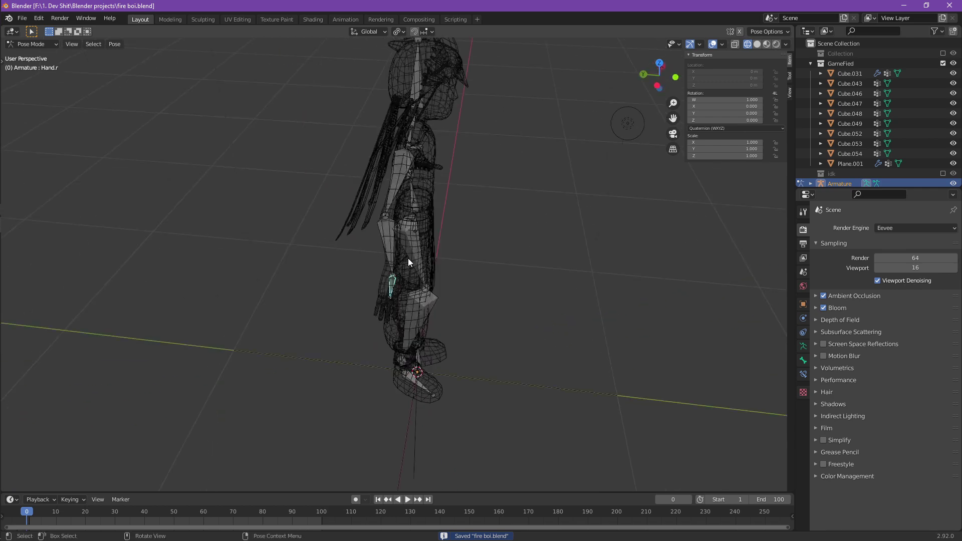
pyautogui.click(30, 44)
pyautogui.click(32, 67)
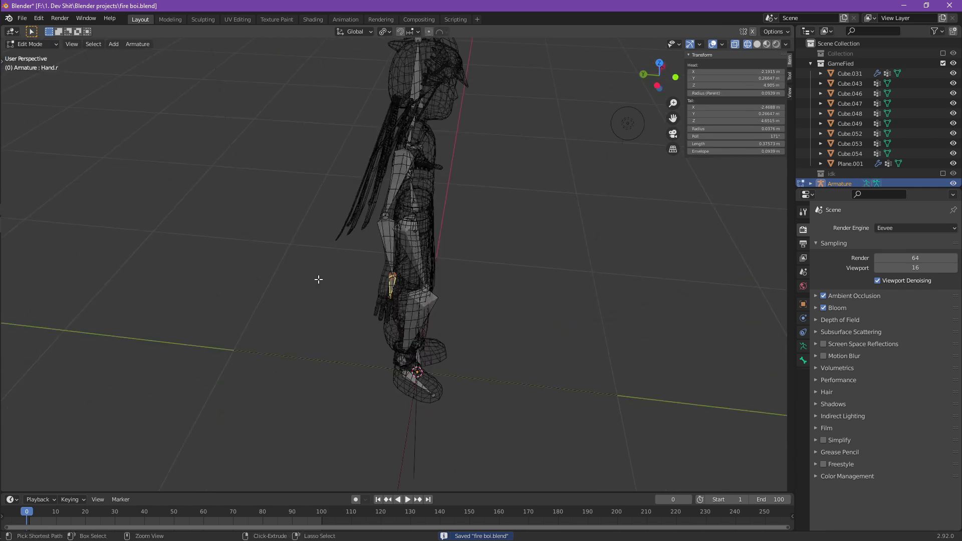
# In top view, extrude a 0.45 m bone straight back from the right elbow and a 0.4 m bone straight back from the right wrist.
pyautogui.scroll(3, 318, 279)
pyautogui.click(378, 209)
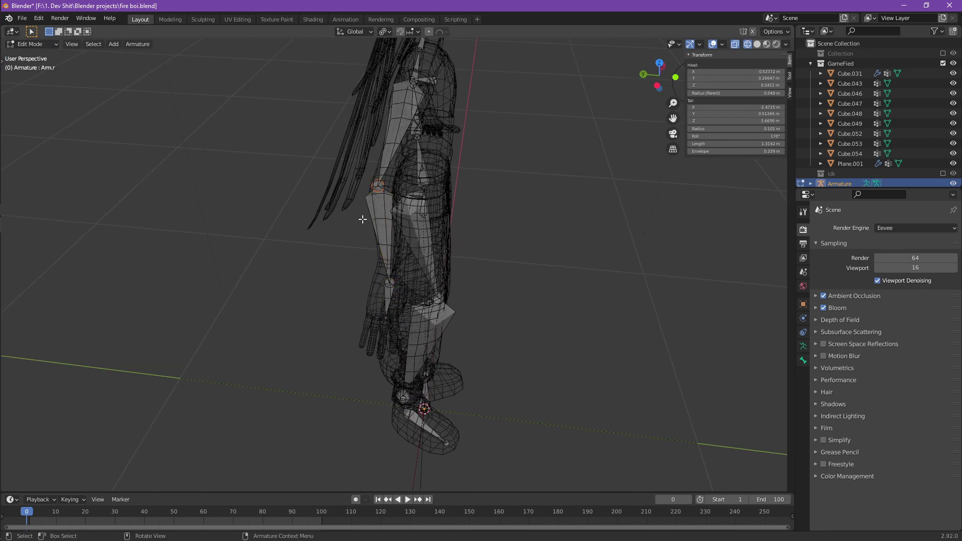
pyautogui.press('KP_7')
pyautogui.scroll(2, 362, 219)
pyautogui.press('e')
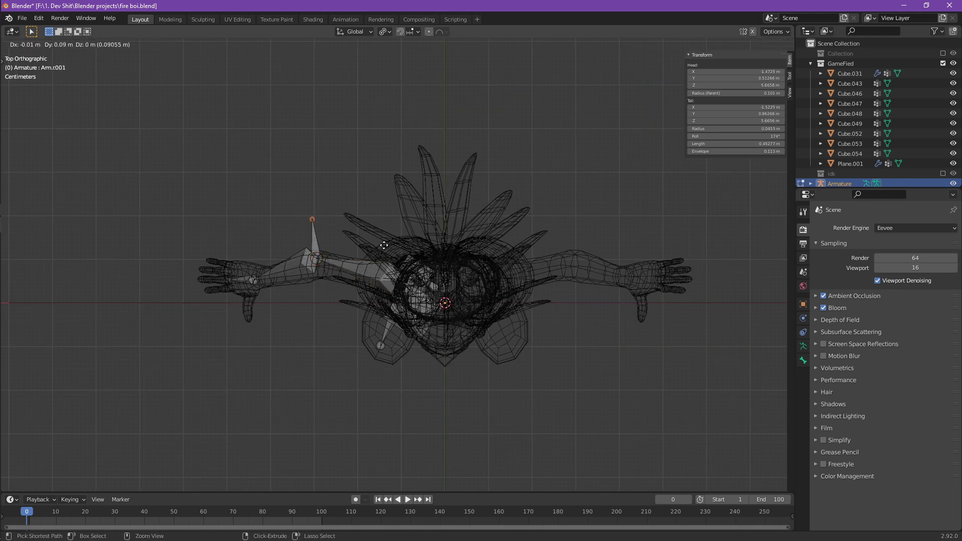
pyautogui.click(384, 245)
pyautogui.click(256, 277)
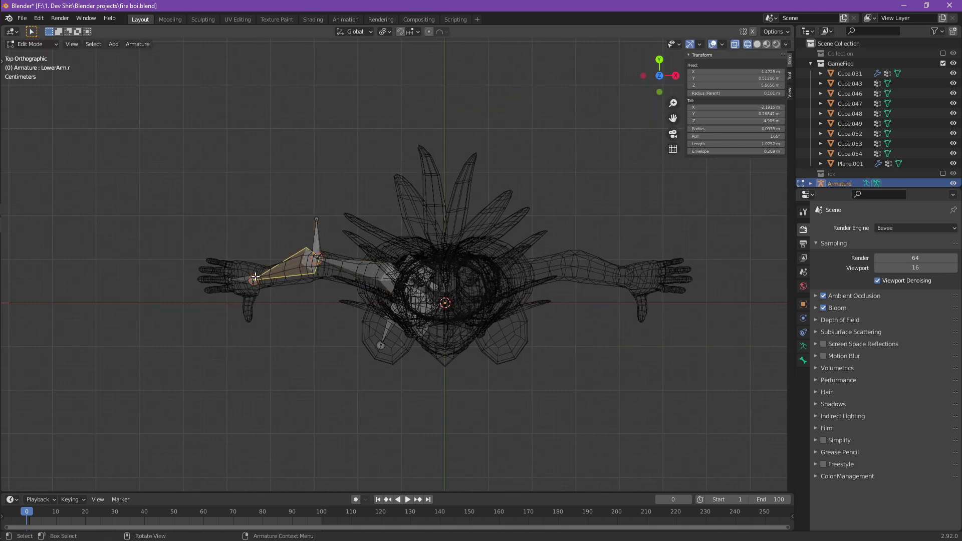
pyautogui.press('e')
pyautogui.click(256, 241)
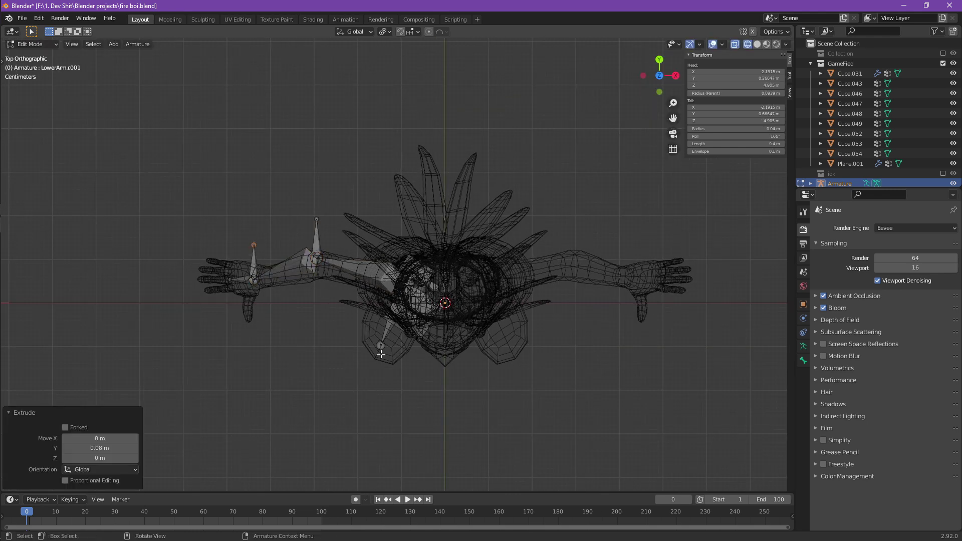
# In side view, extrude a 0.5 m bone straight forward from the right knee and a 0.6 m bone straight back from the right ankle.
pyautogui.moveTo(282, 262); pyautogui.dragTo(404, 321, button='middle')
pyautogui.click(412, 345)
pyautogui.press('KP_3')
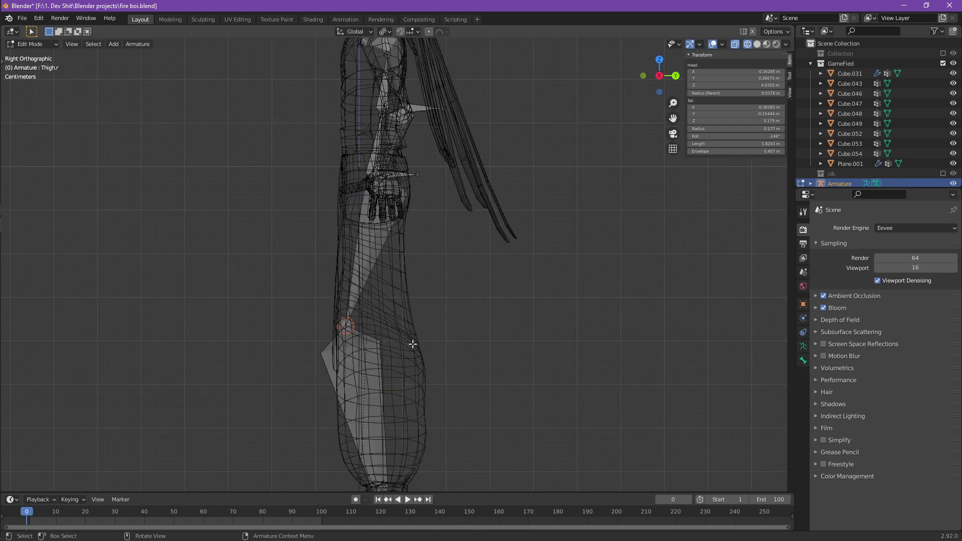
pyautogui.press('e')
pyautogui.keyDown('ctrl'); pyautogui.click(389, 356); pyautogui.keyUp('ctrl')
pyautogui.keyDown('shift'); pyautogui.moveTo(391, 361); pyautogui.dragTo(398, 226, button='middle'); pyautogui.keyUp('shift')
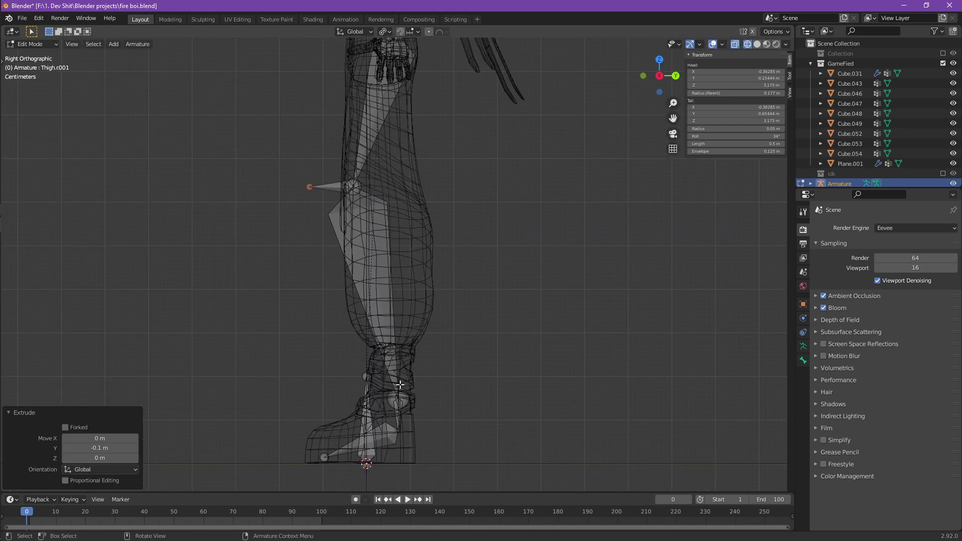
pyautogui.click(401, 391)
pyautogui.press('e')
pyautogui.keyDown('ctrl'); pyautogui.click(455, 387); pyautogui.keyUp('ctrl')
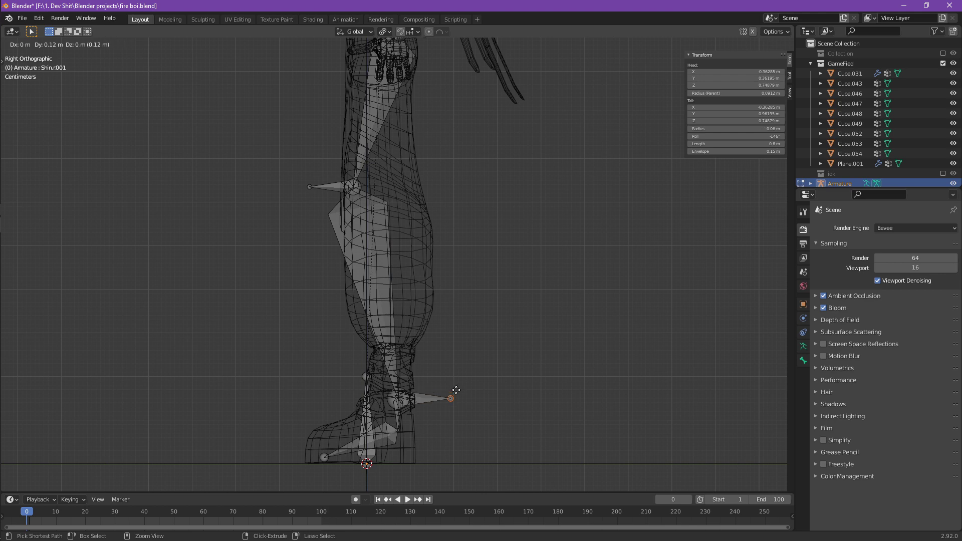
pyautogui.press('KP_1')
pyautogui.scroll(-5, 455, 393)
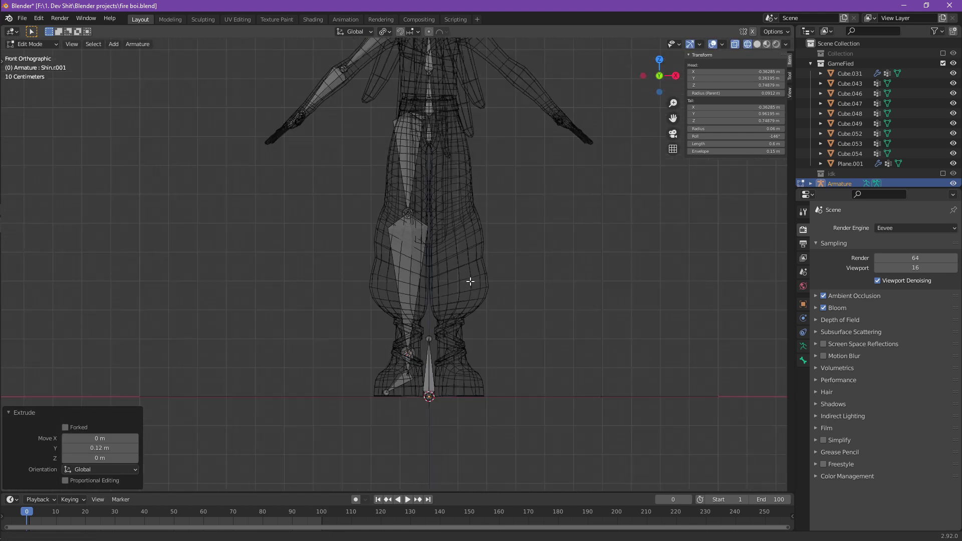
pyautogui.moveTo(285, 77); pyautogui.dragTo(417, 375)
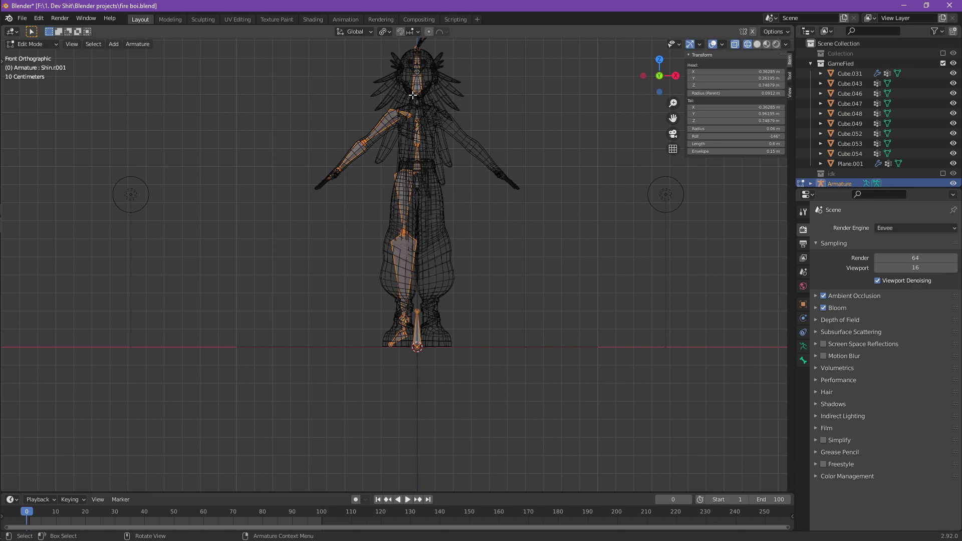
# Clear the parent of the bone extending behind the right elbow.
pyautogui.scroll(5, 452, 103)
pyautogui.moveTo(452, 103); pyautogui.dragTo(345, 275, button='middle')
pyautogui.click(344, 275)
pyautogui.press('KP_7')
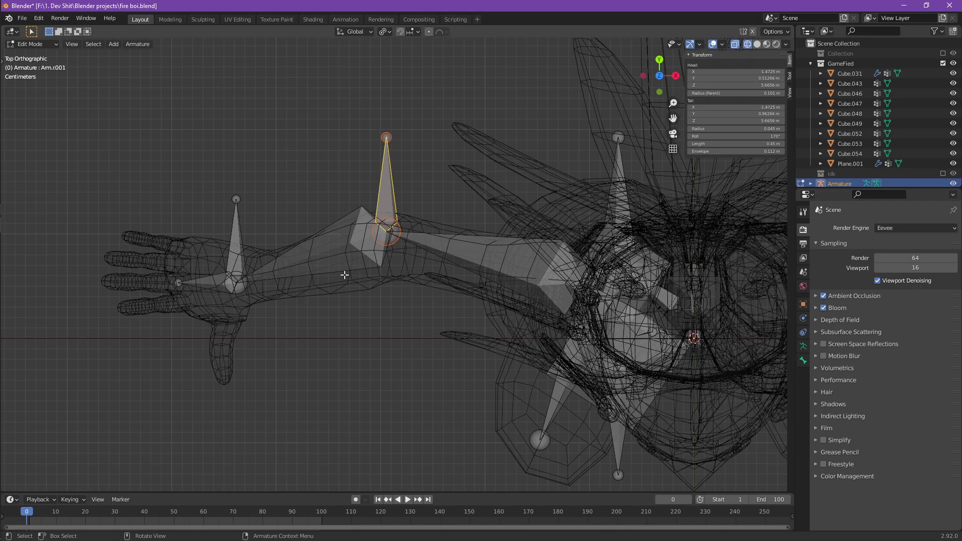
pyautogui.hotkey('alt', 'p')
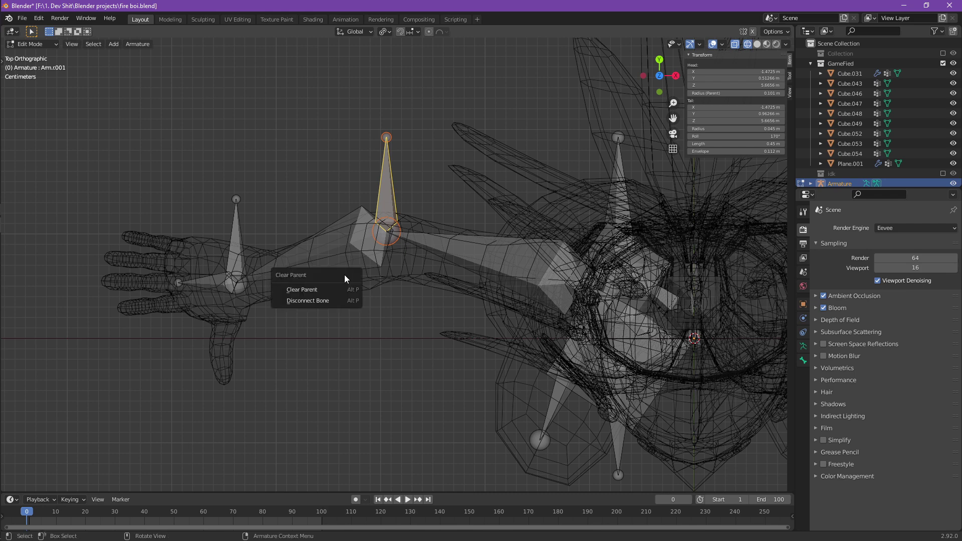
pyautogui.click(334, 289)
pyautogui.scroll(-2, 357, 266)
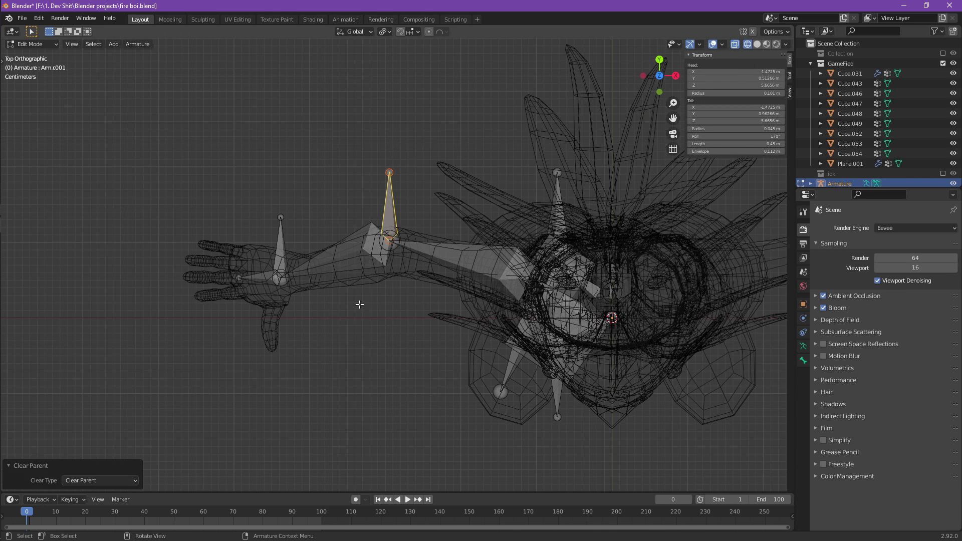
# Move the detached right elbow control bone about 0.31 m straight back along Y, away from the arm.
pyautogui.press('g')
pyautogui.press('y')
pyautogui.click(362, 65)
pyautogui.scroll(-5, 367, 151)
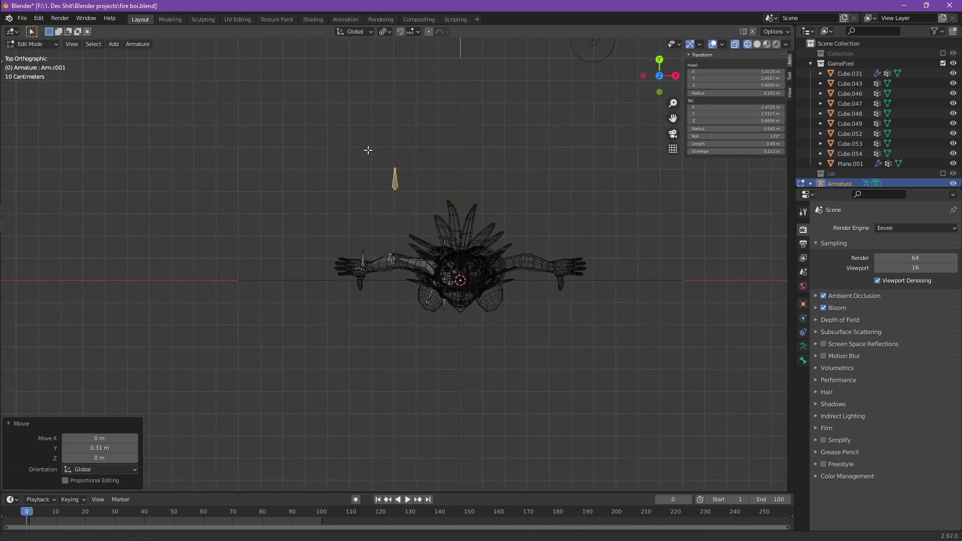
pyautogui.scroll(5, 357, 88)
# Clear the parent of the control bone extending behind the right wrist.
pyautogui.click(285, 240)
pyautogui.hotkey('alt', 'p')
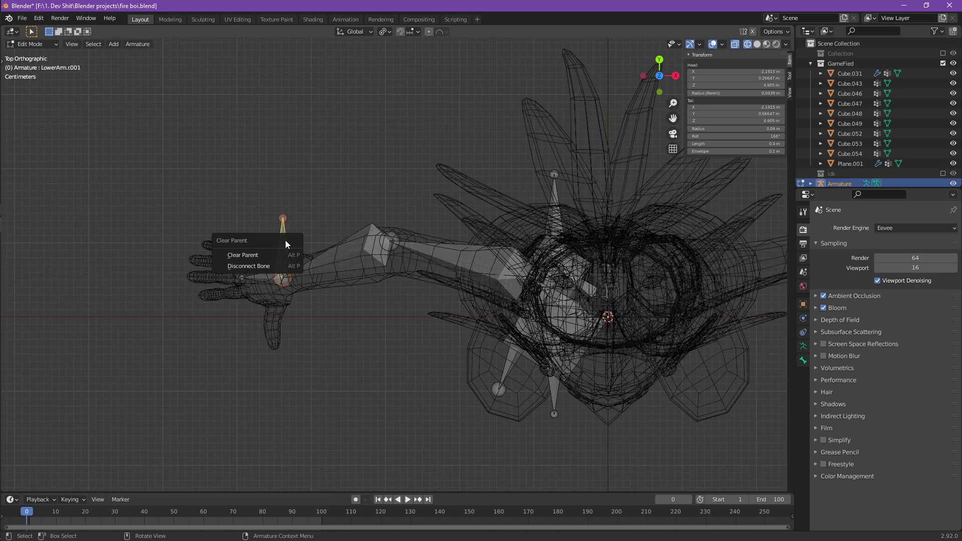
pyautogui.click(228, 254)
pyautogui.press('g')
pyautogui.rightClick(264, 264)
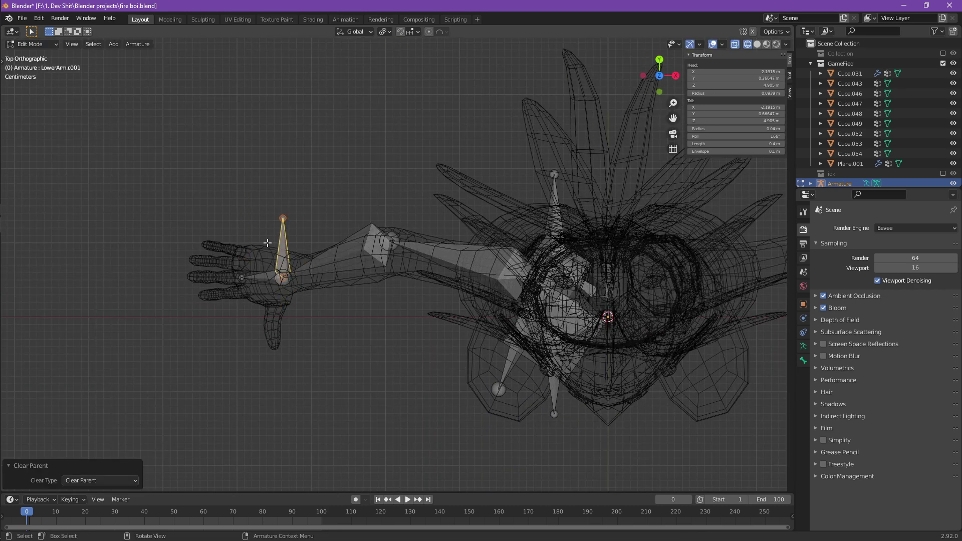
# Clear the parent of the right hand bone and parent it to the wrist control bone with Keep Offset.
pyautogui.click(264, 278)
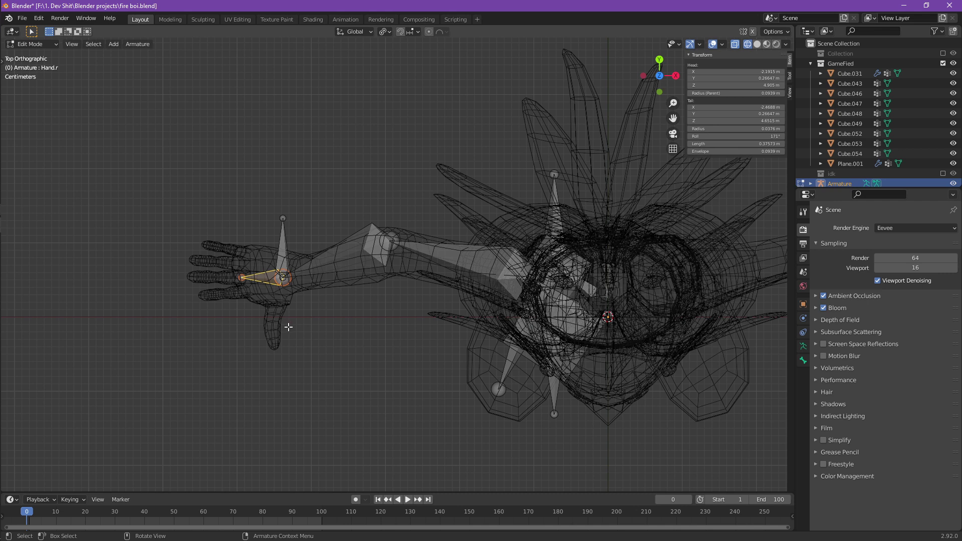
pyautogui.hotkey('alt', 'p')
pyautogui.click(271, 347)
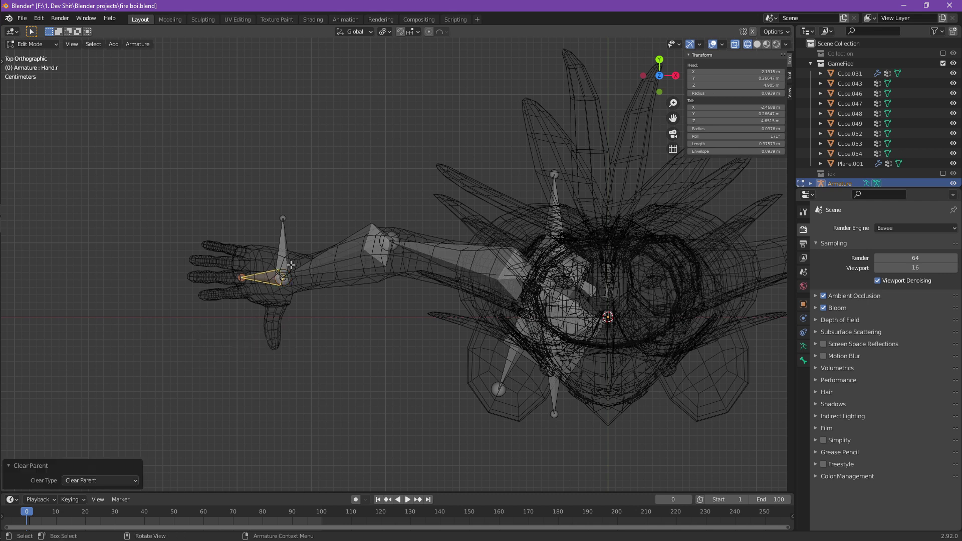
pyautogui.keyDown('shift'); pyautogui.click(286, 248); pyautogui.keyUp('shift')
pyautogui.hotkey('ctrl', 'p')
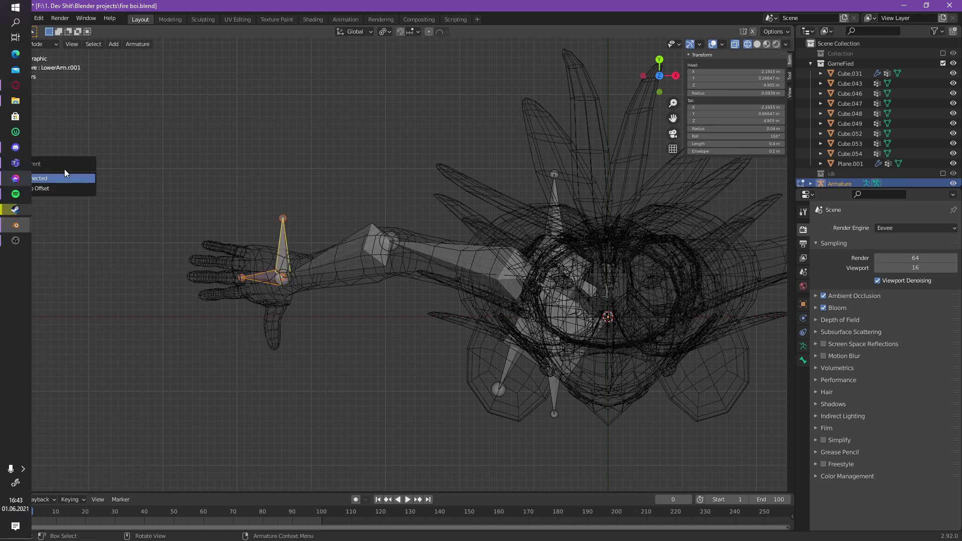
pyautogui.click(77, 189)
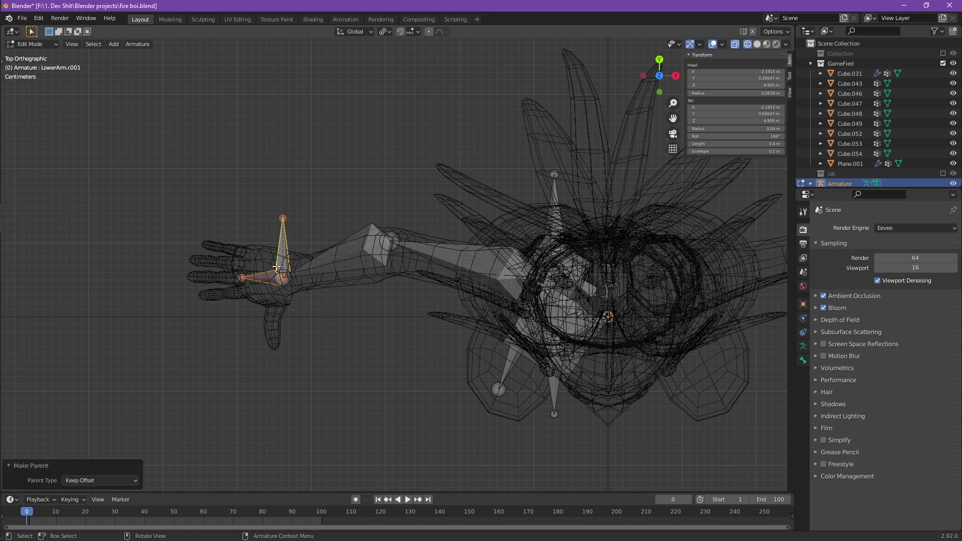
# Test in Pose Mode whether the hand bone follows the wrist control bone, cancel the movement and return to Edit Mode.
pyautogui.click(282, 262)
pyautogui.press('g')
pyautogui.rightClick(216, 194)
pyautogui.click(52, 45)
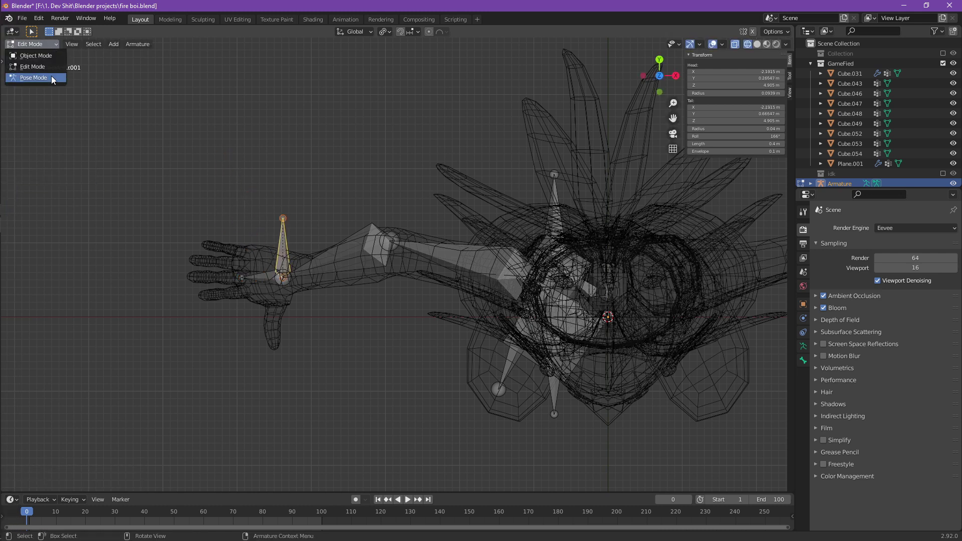
pyautogui.click(52, 79)
pyautogui.press('g')
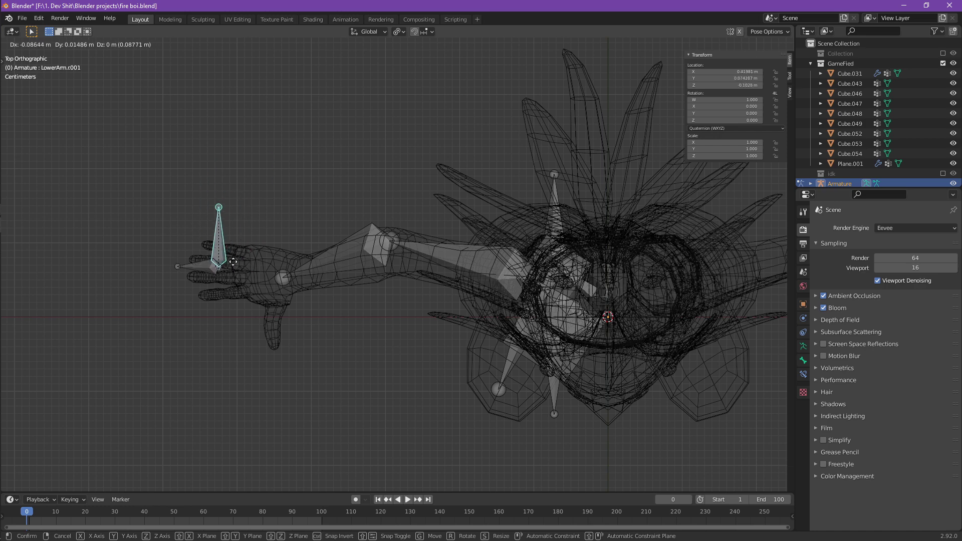
pyautogui.rightClick(171, 188)
pyautogui.click(48, 44)
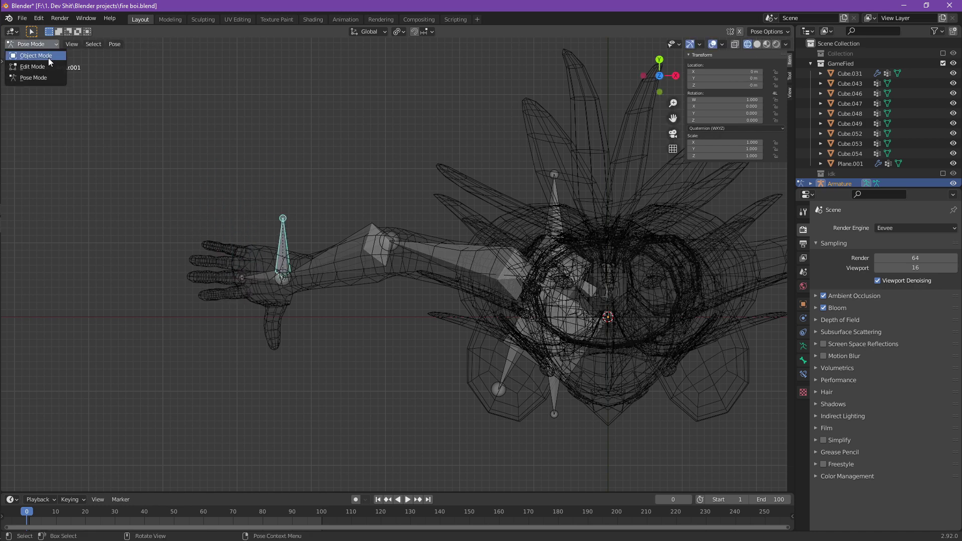
pyautogui.click(48, 56)
pyautogui.press('Tab')
# In side view, clear the parent of the right knee control bone and move it about 0.29 m straight forward along Y.
pyautogui.scroll(-1, 408, 407)
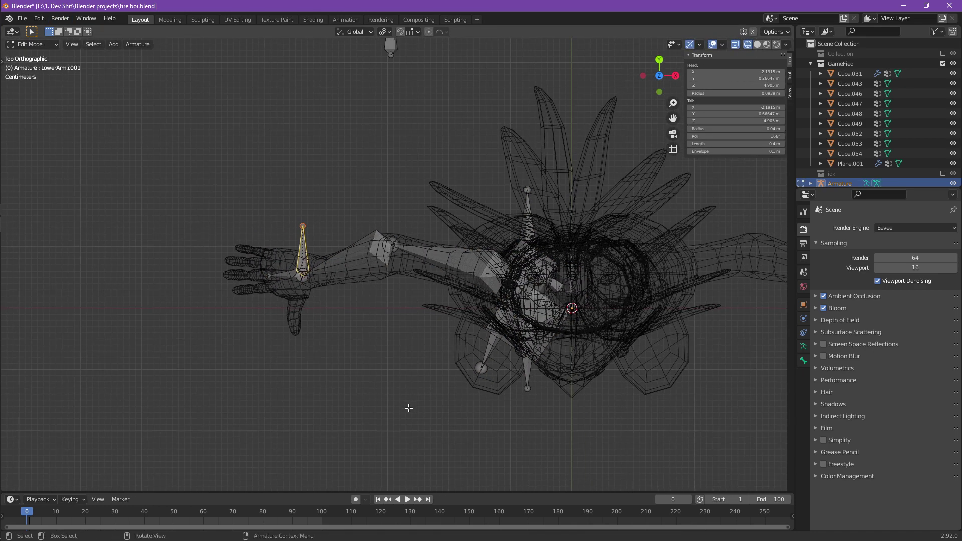
pyautogui.keyDown('shift'); pyautogui.moveTo(442, 408); pyautogui.dragTo(411, 300, button='middle'); pyautogui.keyUp('shift')
pyautogui.press('KP_3')
pyautogui.keyDown('shift'); pyautogui.moveTo(456, 451); pyautogui.dragTo(453, 170, button='middle'); pyautogui.keyUp('shift')
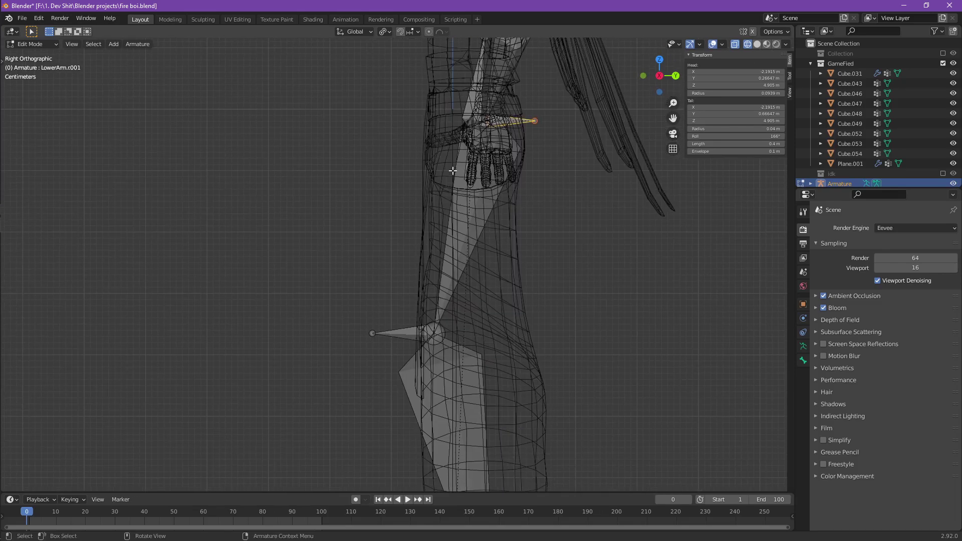
pyautogui.click(420, 329)
pyautogui.click(405, 334)
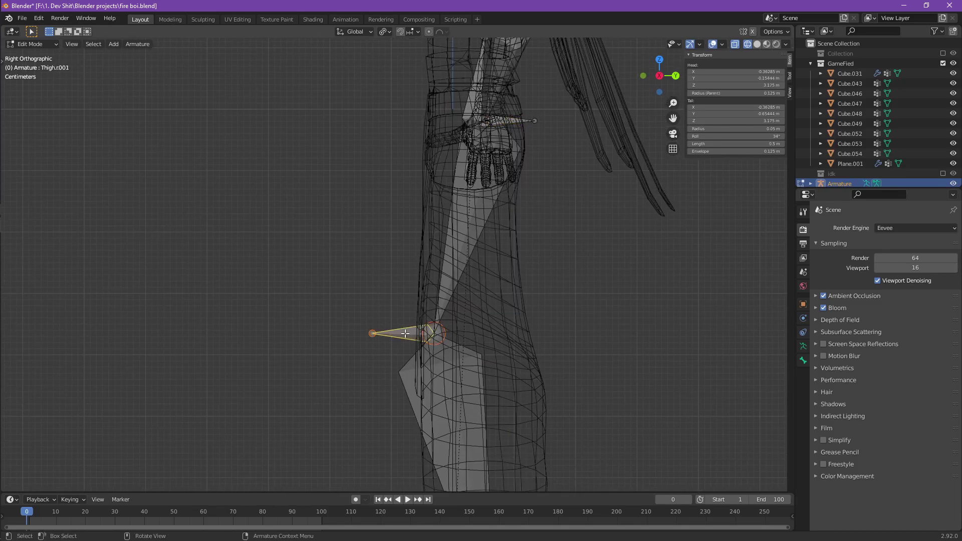
pyautogui.hotkey('alt', 'p')
pyautogui.click(389, 349)
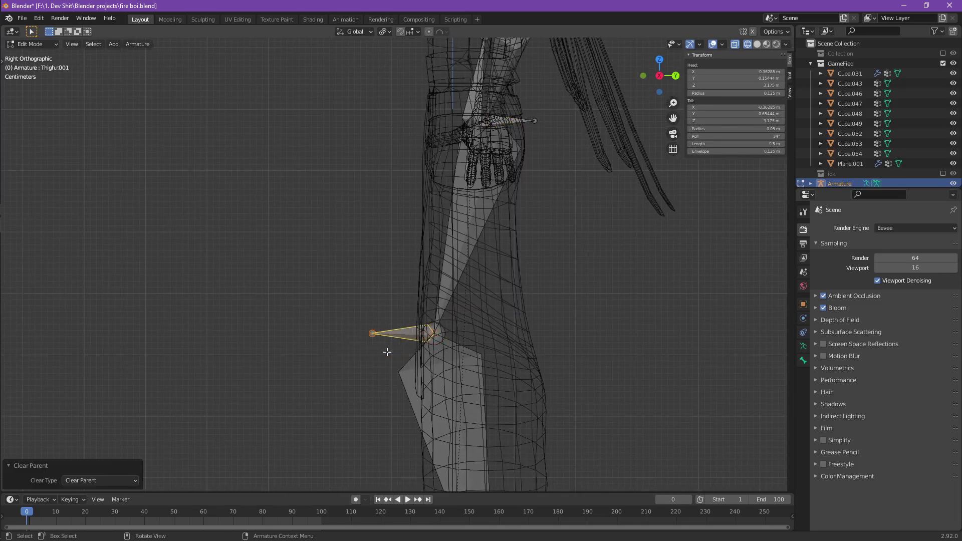
pyautogui.press('g')
pyautogui.press('y')
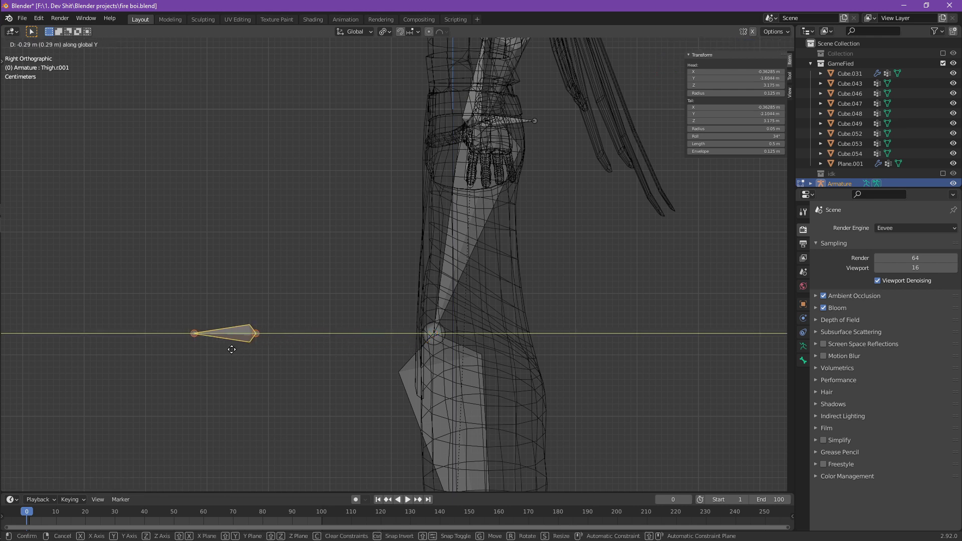
pyautogui.click(232, 351)
# Clear the parent of the control bone extending behind the right ankle.
pyautogui.click(428, 381)
pyautogui.keyDown('ctrl'); pyautogui.moveTo(473, 397); pyautogui.dragTo(433, 262, button='middle'); pyautogui.keyUp('ctrl')
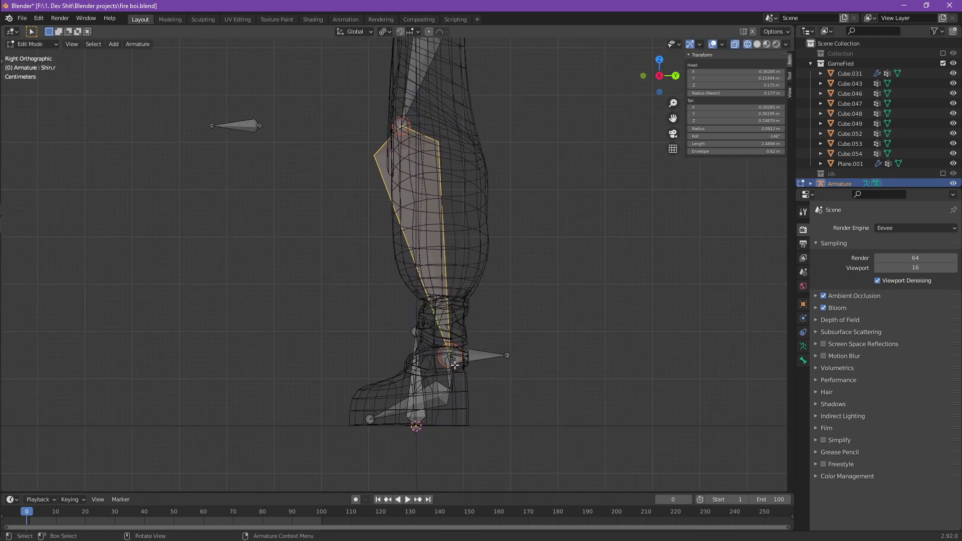
pyautogui.hotkey('alt', 'p')
pyautogui.click(468, 398)
# Parent the right foot bone to the ankle control bone with Keep Offset.
pyautogui.click(457, 380)
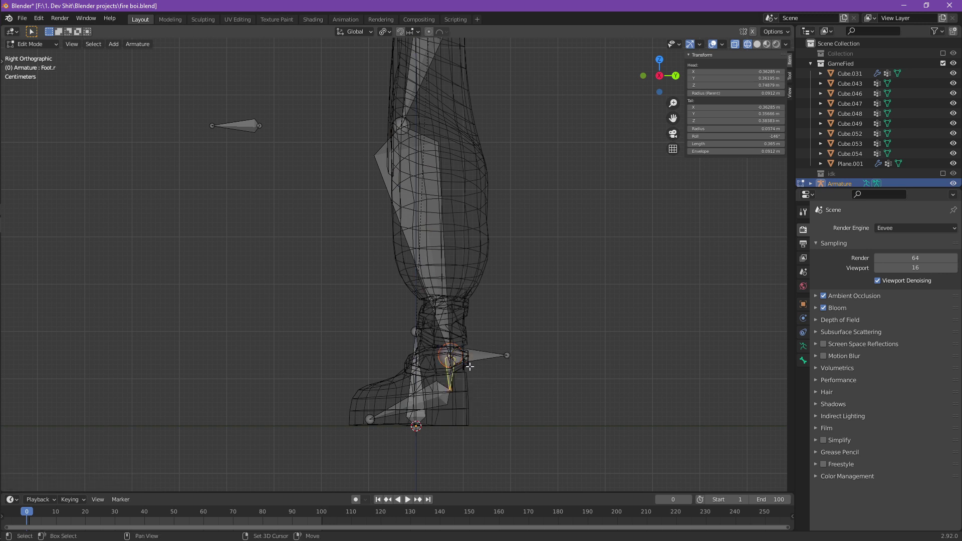
pyautogui.keyDown('shift'); pyautogui.click(484, 356); pyautogui.keyUp('shift')
pyautogui.hotkey('ctrl', 'p')
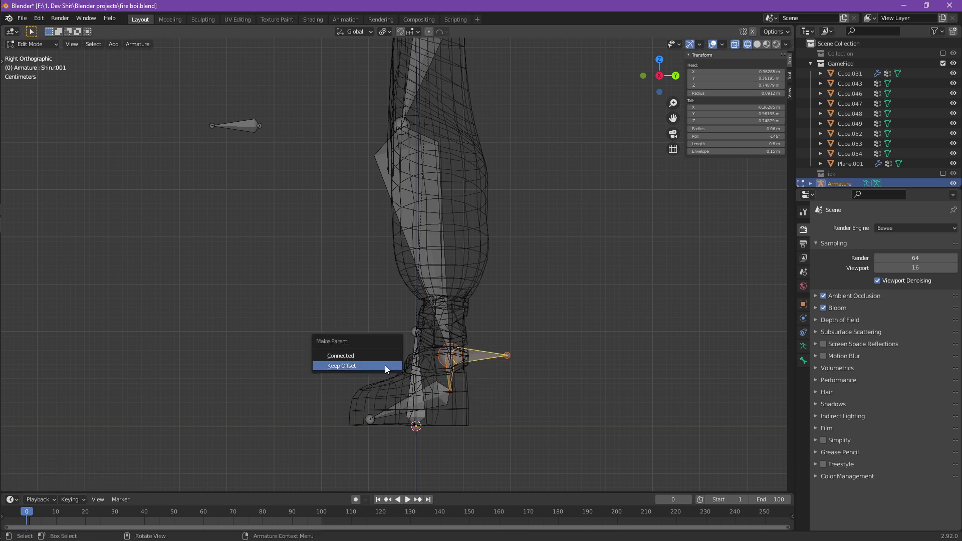
pyautogui.click(384, 366)
# Switch the armature to Pose Mode and turn off Deform for the right ankle and knee control bones.
pyautogui.click(464, 353)
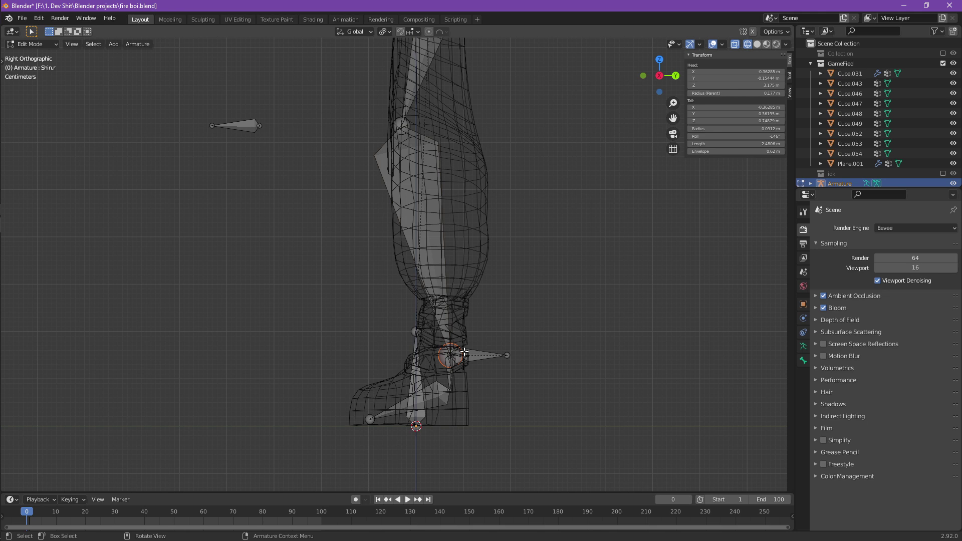
pyautogui.click(27, 45)
pyautogui.click(26, 45)
pyautogui.click(26, 45)
pyautogui.click(34, 81)
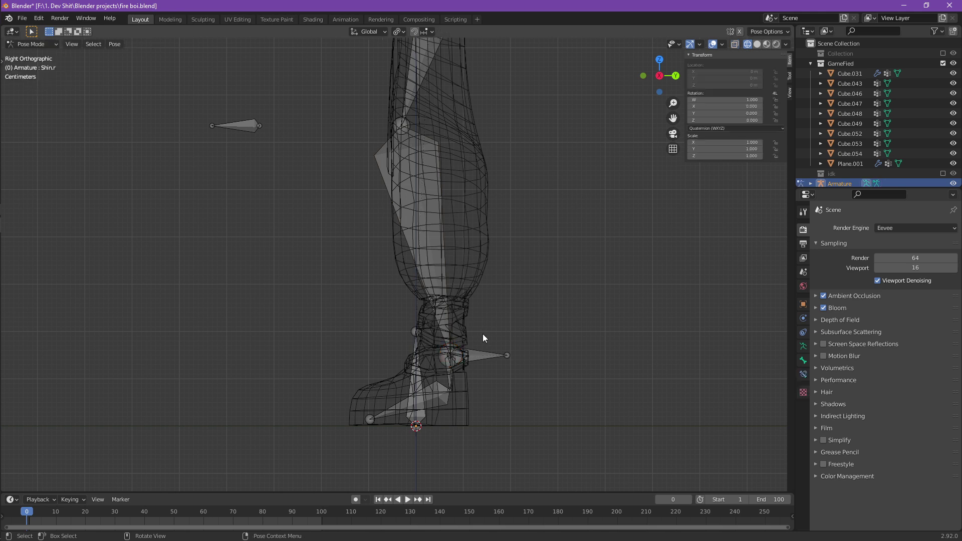
pyautogui.click(482, 356)
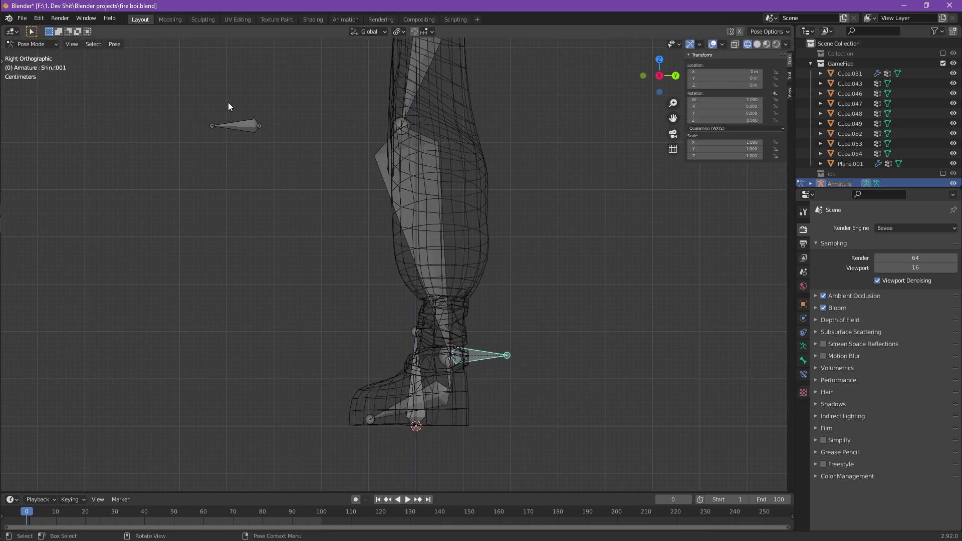
pyautogui.moveTo(228, 106); pyautogui.dragTo(501, 210, button='middle')
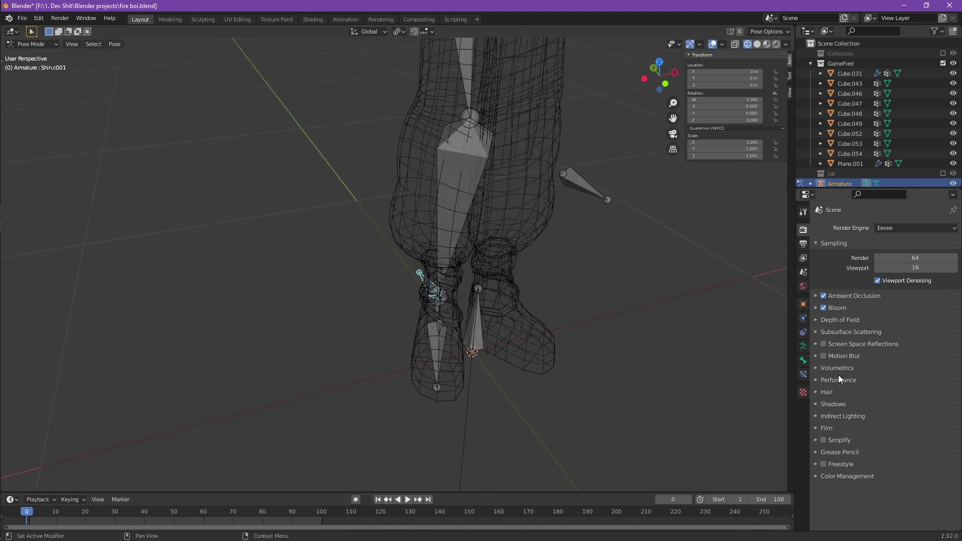
pyautogui.click(804, 361)
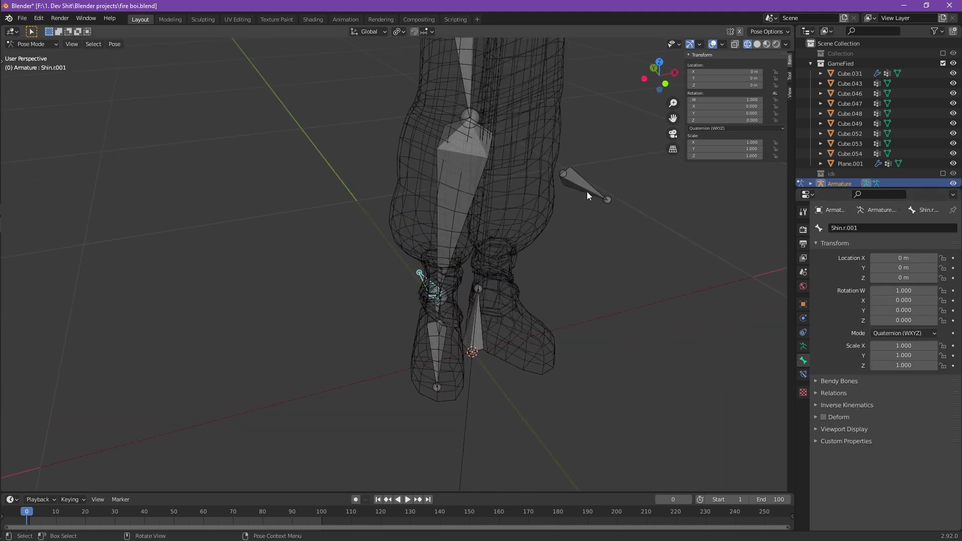
pyautogui.click(586, 190)
pyautogui.click(823, 417)
# Turn off Deform for the right elbow and wrist control bones, and save the file.
pyautogui.moveTo(576, 271); pyautogui.dragTo(589, 123, button='middle')
pyautogui.click(435, 247)
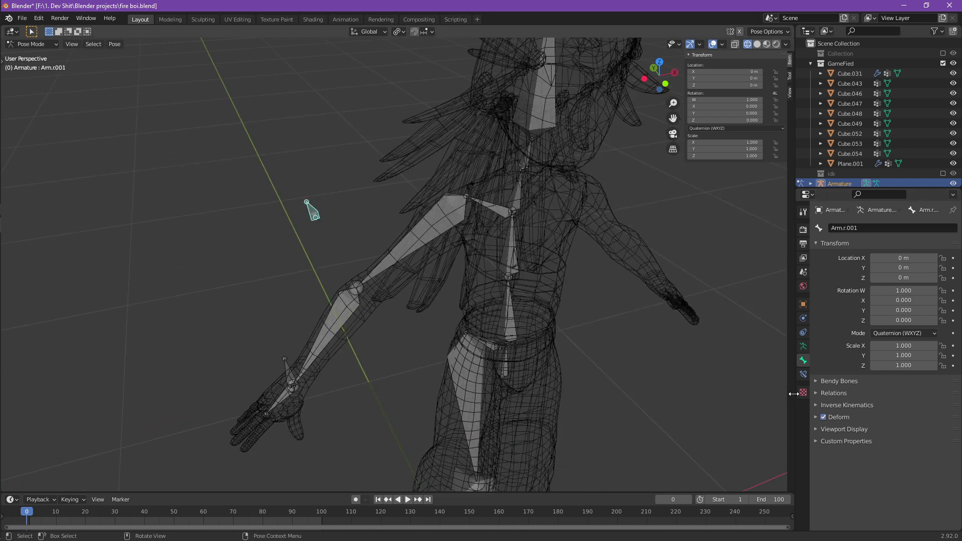
pyautogui.keyDown('shift'); pyautogui.moveTo(313, 368); pyautogui.dragTo(371, 275, button='middle'); pyautogui.keyUp('shift')
pyautogui.click(338, 291)
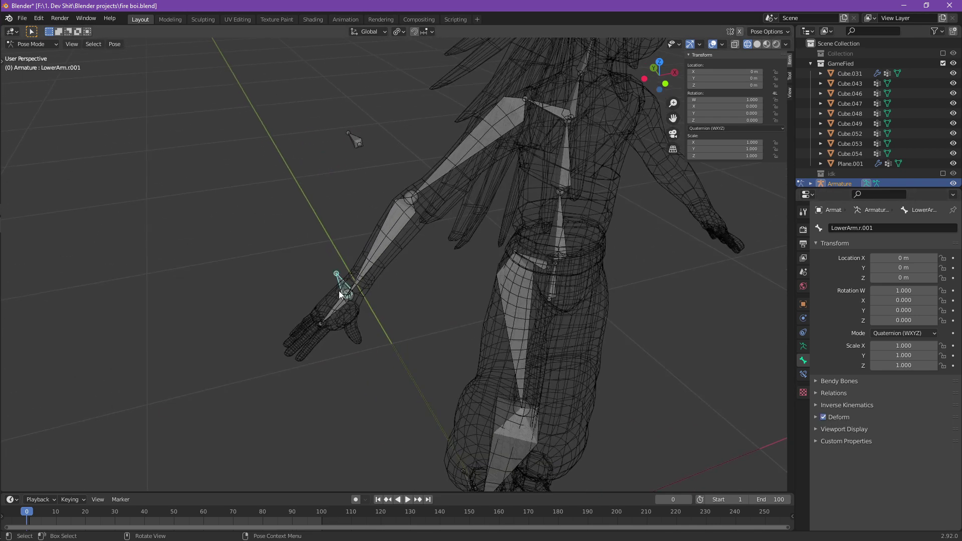
pyautogui.scroll(-4, 346, 238)
pyautogui.moveTo(339, 235); pyautogui.dragTo(459, 225, button='middle')
pyautogui.hotkey('ctrl', 's')
# Rename the right wrist control bone to IK.hand.r.
pyautogui.press('g')
pyautogui.rightClick(546, 242)
pyautogui.moveTo(546, 242); pyautogui.dragTo(437, 247, button='middle')
pyautogui.press('F2')
pyautogui.write('IK.')
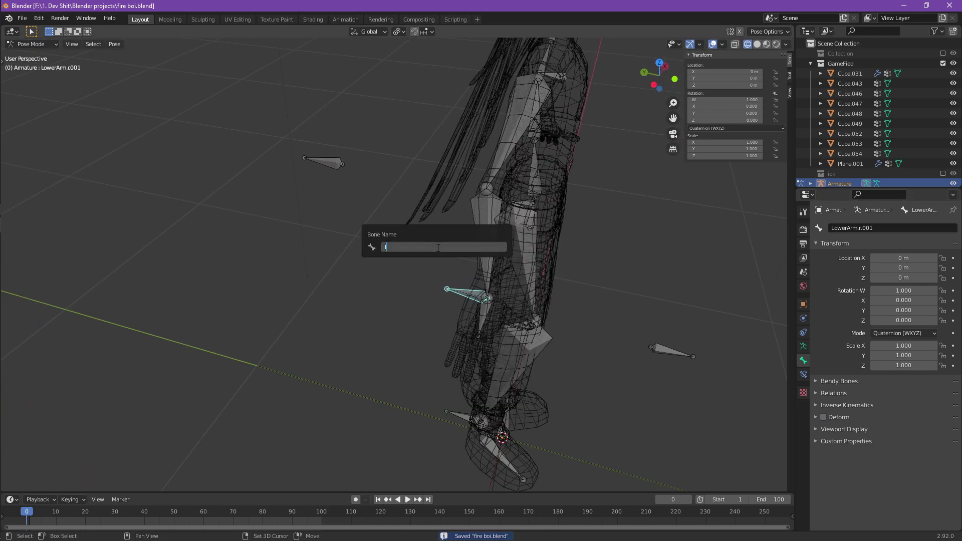
pyautogui.write('hand.r')
pyautogui.press('Return')
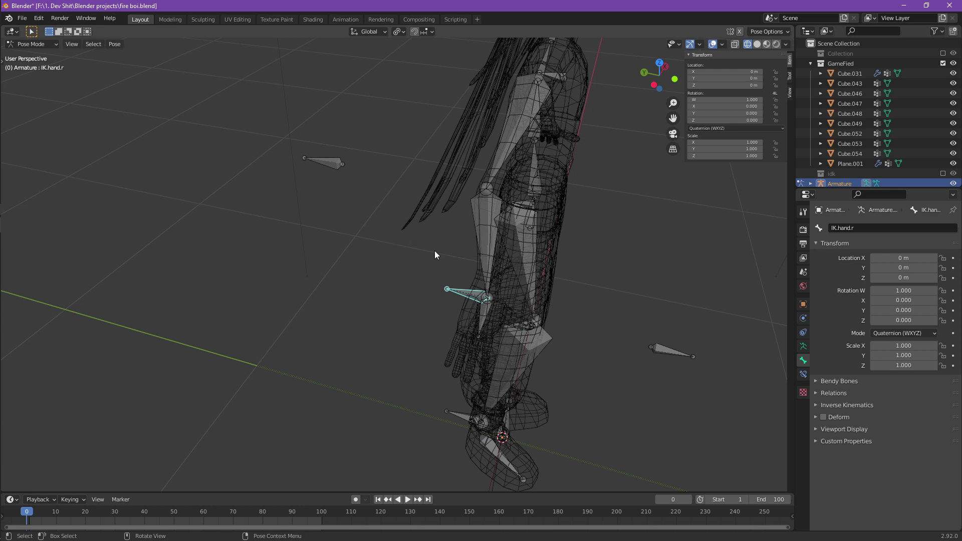
# Rename the right elbow control bone to IK.Elbow.r.
pyautogui.click(325, 160)
pyautogui.press('F2')
pyautogui.write('IK')
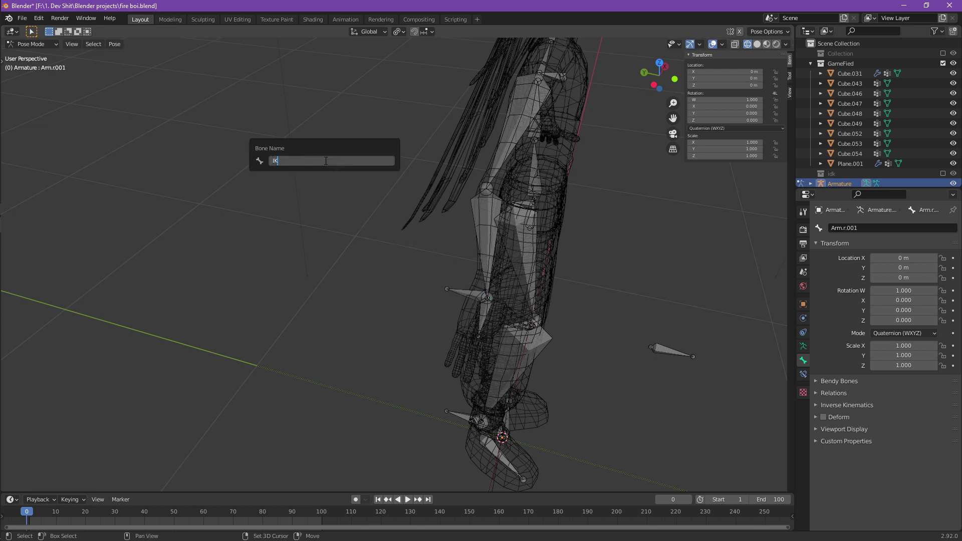
pyautogui.write('.Elbow.r')
pyautogui.press('Return')
# Rename the right knee control bone to IK.Knee.r.
pyautogui.moveTo(473, 290); pyautogui.dragTo(506, 301, button='middle')
pyautogui.click(679, 384)
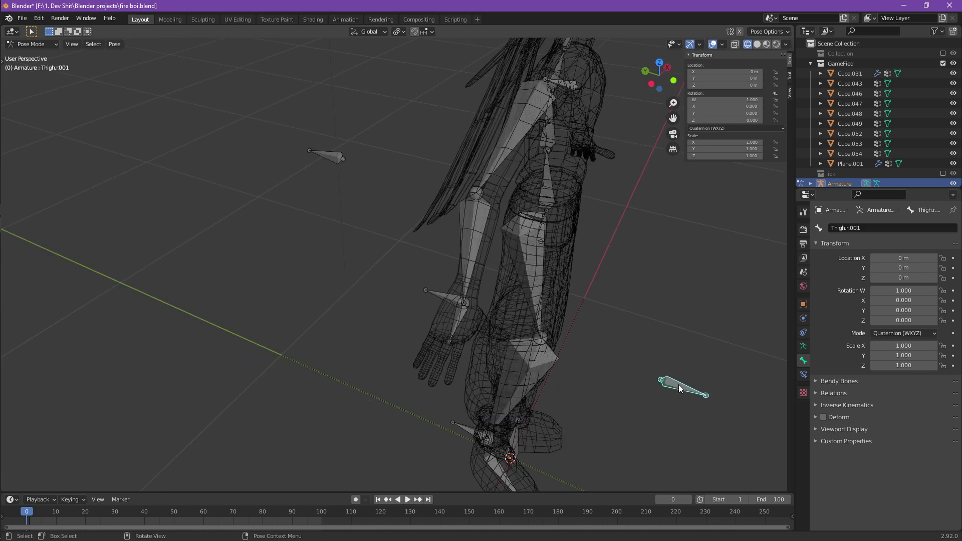
pyautogui.press('F2')
pyautogui.write('IK.Knee')
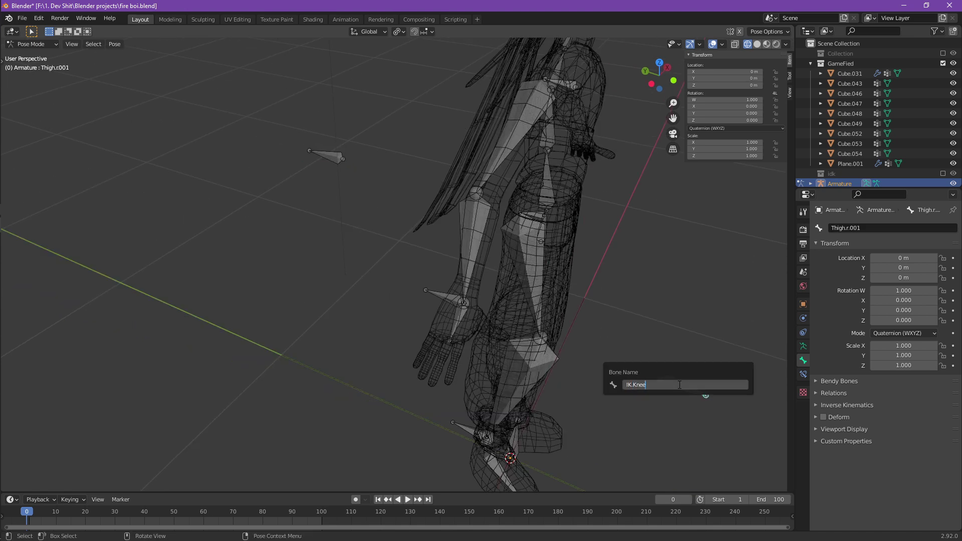
pyautogui.write('.r')
pyautogui.press('Return')
# Rename the right ankle control bone to IK.Feet.r.
pyautogui.moveTo(652, 377); pyautogui.dragTo(545, 279, button='middle')
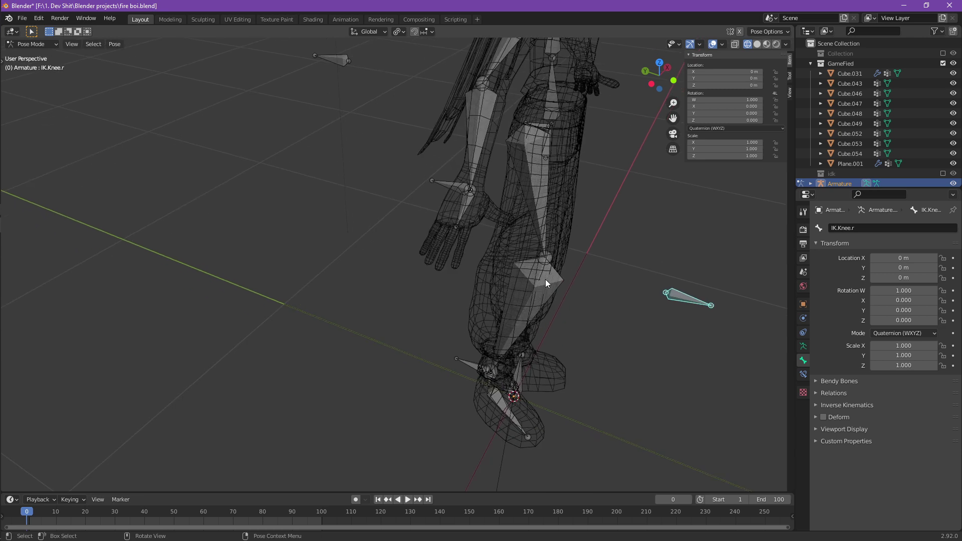
pyautogui.click(468, 376)
pyautogui.press('F2')
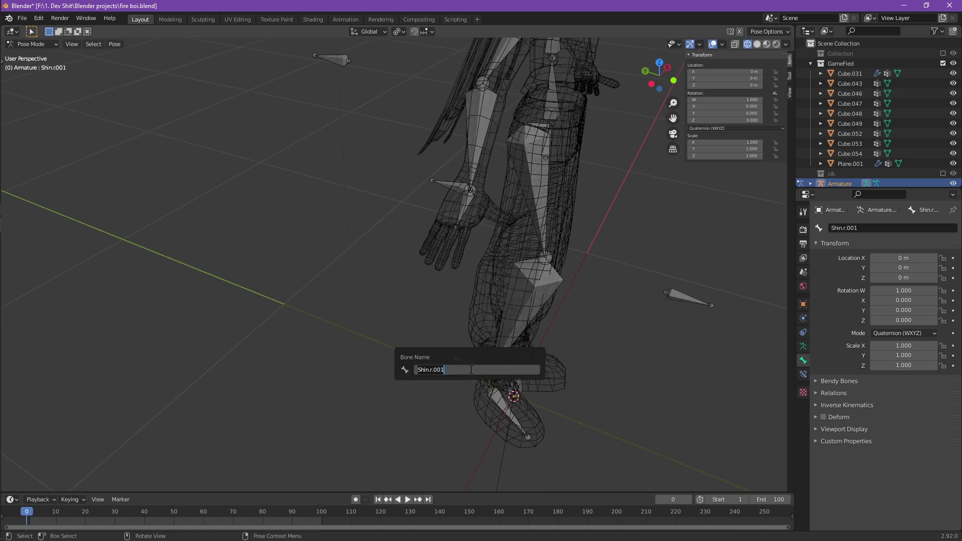
pyautogui.write('IK.Feet.r')
pyautogui.press('Return')
# Show the character from the front in solid shading.
pyautogui.press('KP_1')
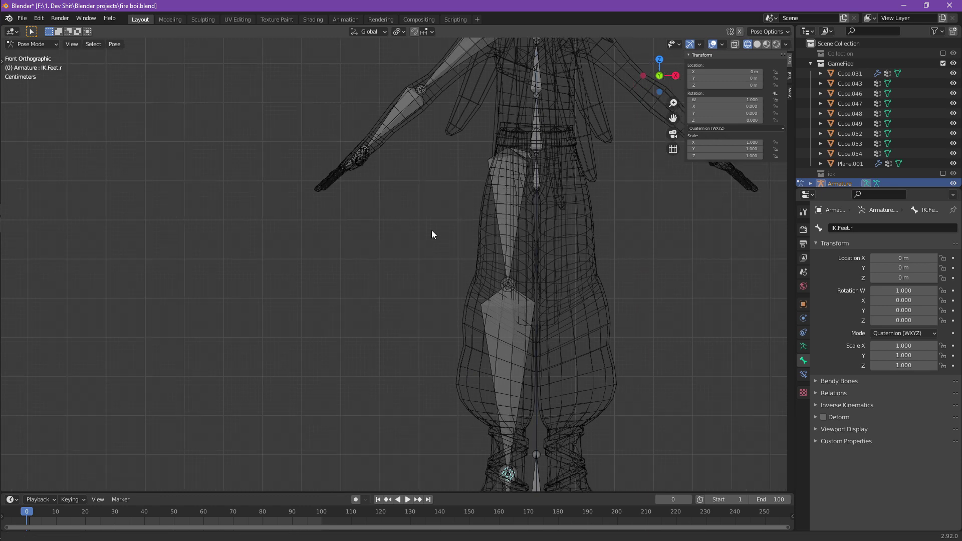
pyautogui.keyDown('shift'); pyautogui.moveTo(431, 230); pyautogui.dragTo(346, 287, button='middle'); pyautogui.keyUp('shift')
pyautogui.scroll(-1, 347, 288)
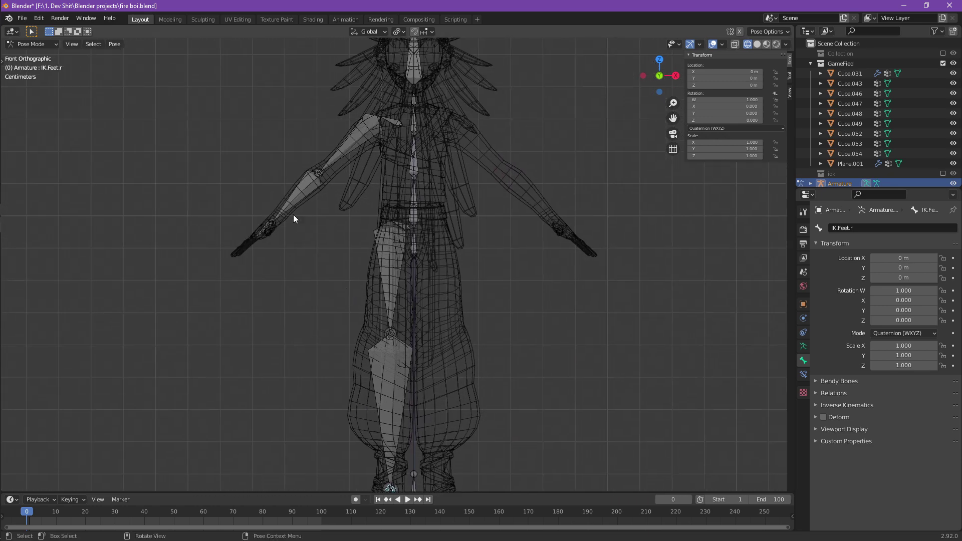
pyautogui.press('z')
pyautogui.click(333, 217)
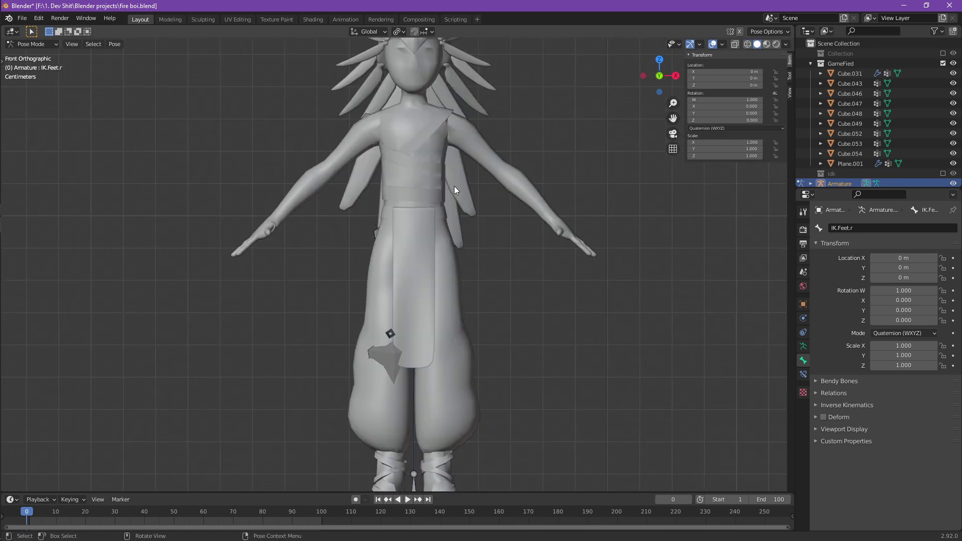
pyautogui.moveTo(454, 186)
pyautogui.mouseDown(button='middle')
pyautogui.moveTo(504, 166)
pyautogui.moveTo(680, 200)
pyautogui.moveTo(679, 191)
pyautogui.mouseUp(button='middle')
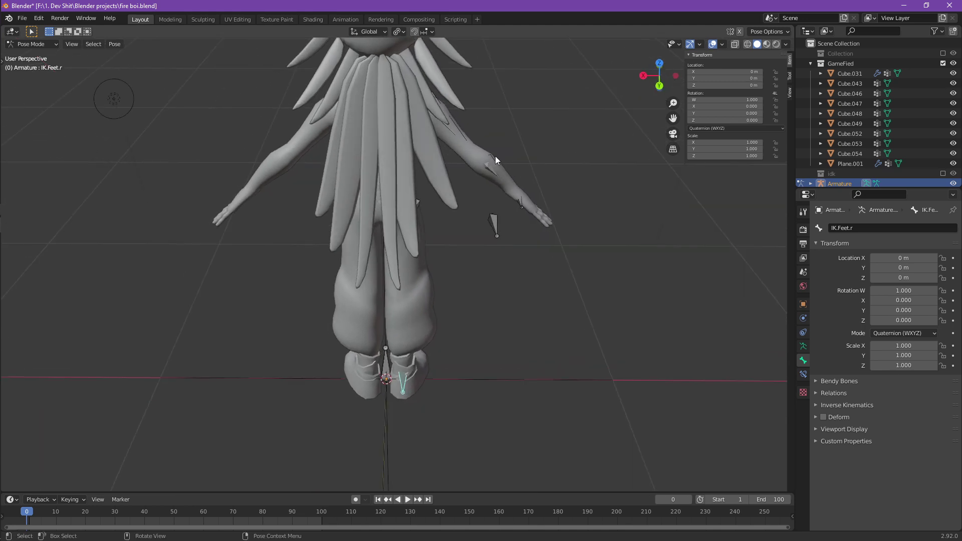
pyautogui.click(491, 225)
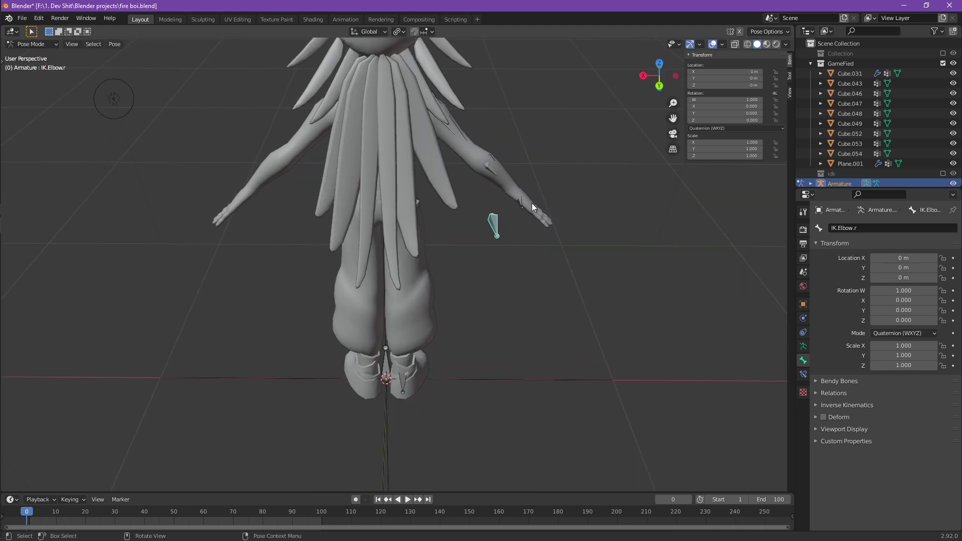
pyautogui.moveTo(494, 253); pyautogui.dragTo(469, 152, button='middle')
pyautogui.moveTo(439, 102); pyautogui.dragTo(702, 452)
pyautogui.moveTo(701, 452)
pyautogui.mouseDown(button='middle')
pyautogui.moveTo(467, 300)
pyautogui.moveTo(390, 282)
pyautogui.moveTo(272, 274)
pyautogui.moveTo(203, 285)
pyautogui.moveTo(347, 221)
pyautogui.moveTo(372, 124)
pyautogui.mouseUp(button='middle')
# Extrude a bone from the head bone's tip down along the back feathers, ending at about Y 1.6 m, Z 4.25 m.
pyautogui.hotkey('shift', 'z')
pyautogui.click(371, 124)
pyautogui.press('KP_1')
pyautogui.press('KP_3')
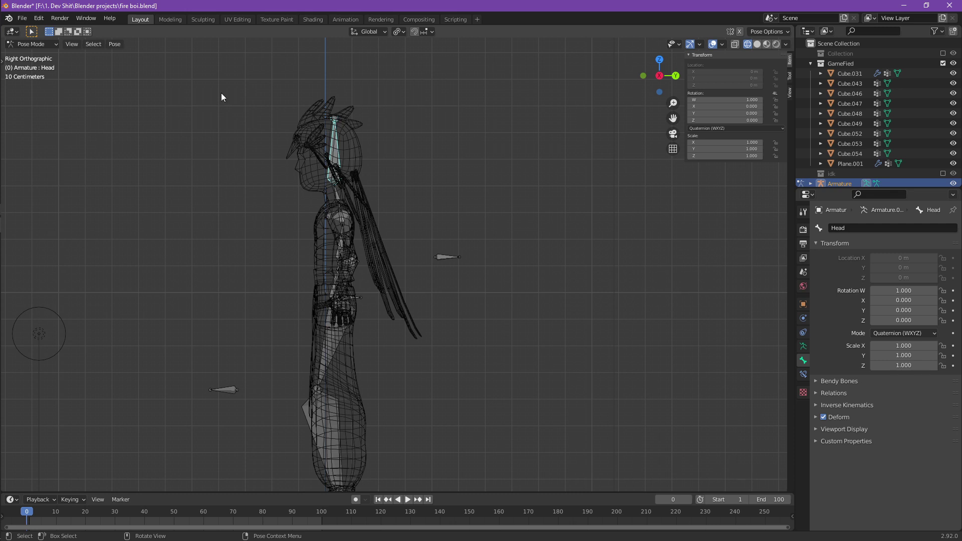
pyautogui.press('Tab')
pyautogui.press('e')
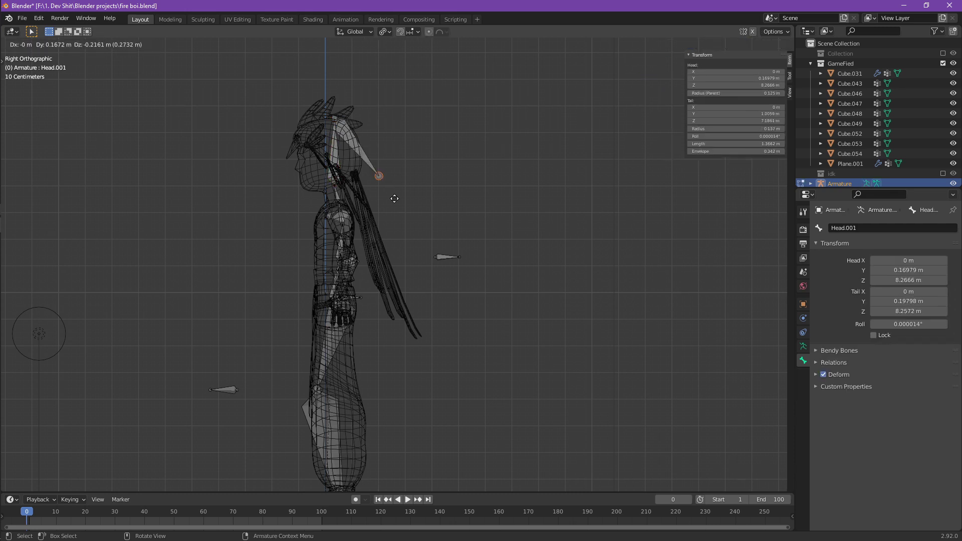
pyautogui.click(410, 333)
pyautogui.click(394, 255)
# Move the extruded feather bone's tail sideways along the global X axis to about -0.8 m.
pyautogui.moveTo(395, 255); pyautogui.dragTo(296, 276, button='middle')
pyautogui.click(461, 346)
pyautogui.hotkey('shift', 'z')
pyautogui.moveTo(461, 346); pyautogui.dragTo(412, 346, button='middle')
pyautogui.click(362, 337)
pyautogui.press('g')
pyautogui.press('x')
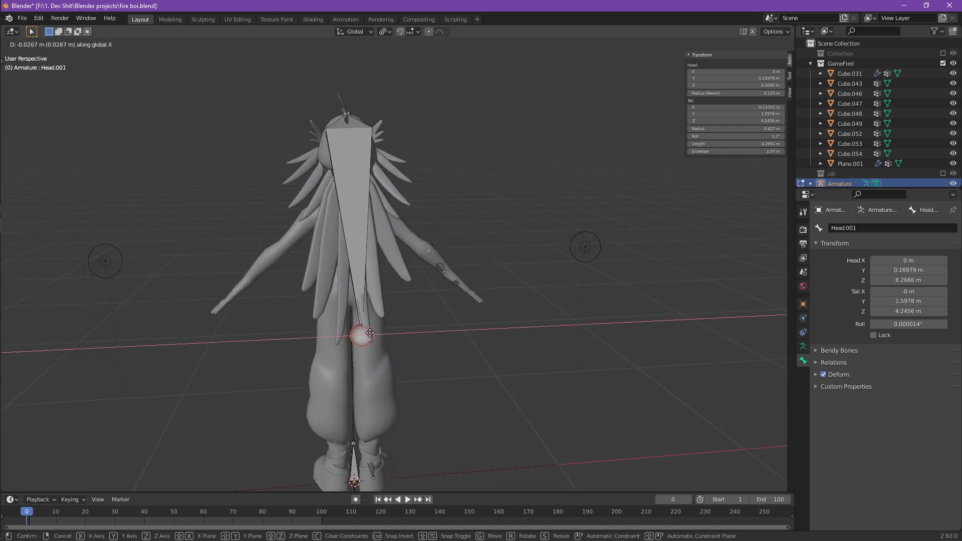
pyautogui.click(403, 319)
# Rename the extruded feather bone to Feathers.r.
pyautogui.click(388, 288)
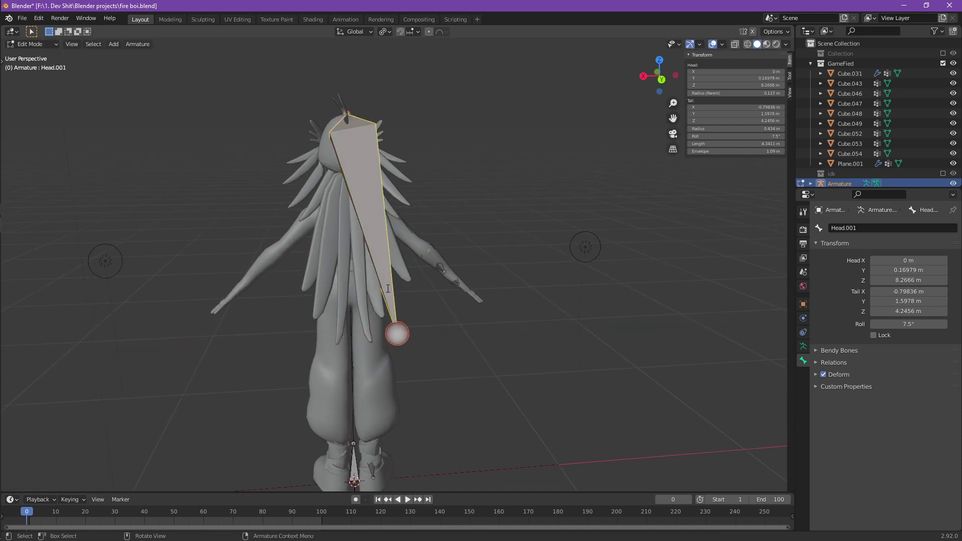
pyautogui.press('F2')
pyautogui.write('Feath')
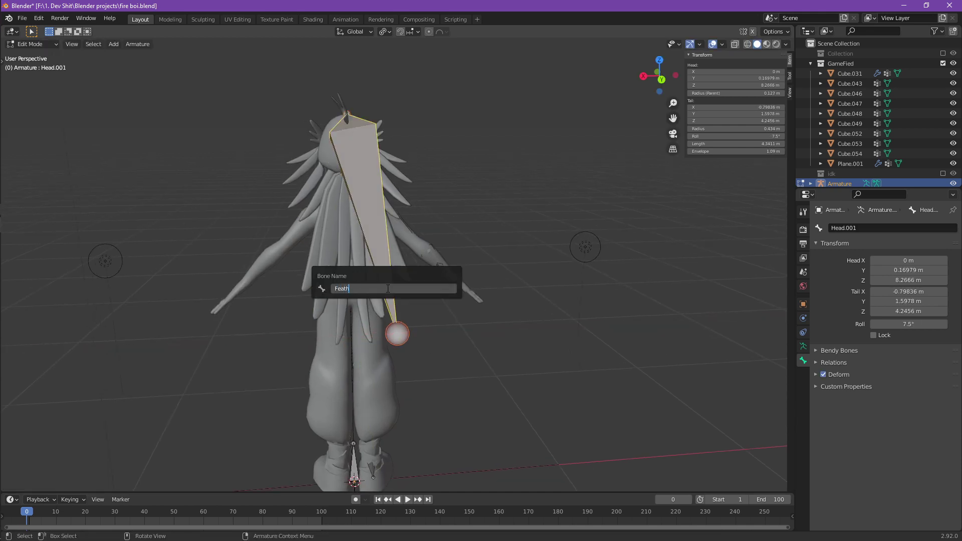
pyautogui.write('ers.r')
pyautogui.press('Return')
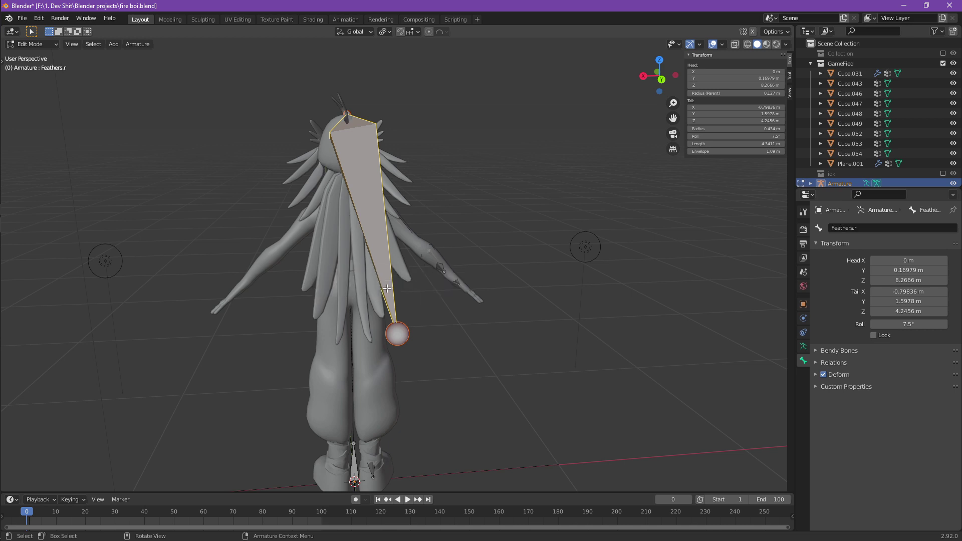
# Save the file from Object Mode, and put the armature into Pose Mode.
pyautogui.moveTo(390, 243)
pyautogui.mouseDown(button='middle')
pyautogui.moveTo(232, 243)
pyautogui.moveTo(396, 242)
pyautogui.mouseUp(button='middle')
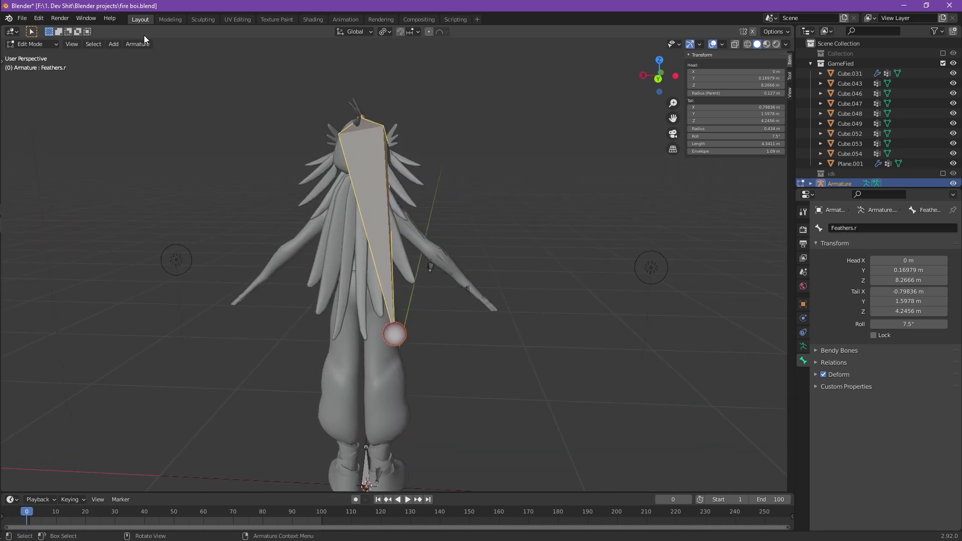
pyautogui.click(39, 46)
pyautogui.click(39, 55)
pyautogui.moveTo(204, 121); pyautogui.dragTo(370, 175, button='middle')
pyautogui.hotkey('ctrl', 's')
pyautogui.click(38, 45)
pyautogui.click(43, 76)
pyautogui.moveTo(210, 176); pyautogui.dragTo(371, 218, button='middle')
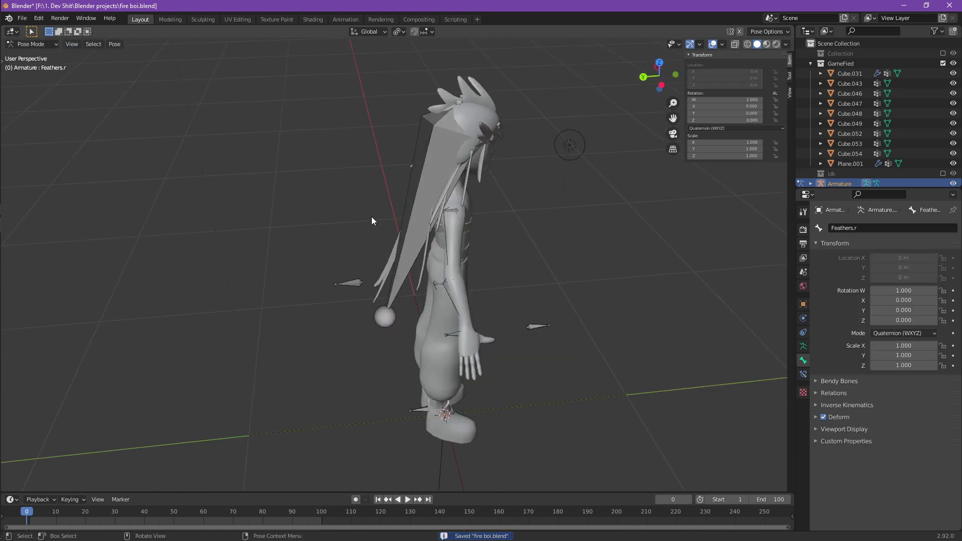
# Select the right lower arm bone and isolate the armature in local view without the character meshes.
pyautogui.hotkey('shift', 'z')
pyautogui.moveTo(351, 290); pyautogui.dragTo(359, 303, button='middle')
pyautogui.click(397, 332)
pyautogui.hotkey('shift', 'z')
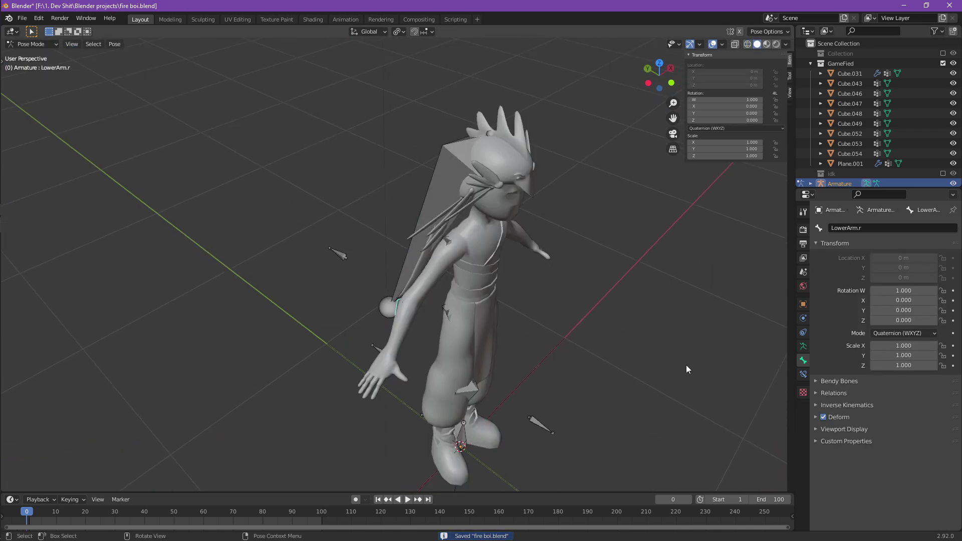
pyautogui.press('KP_Divide')
pyautogui.scroll(3, 433, 258)
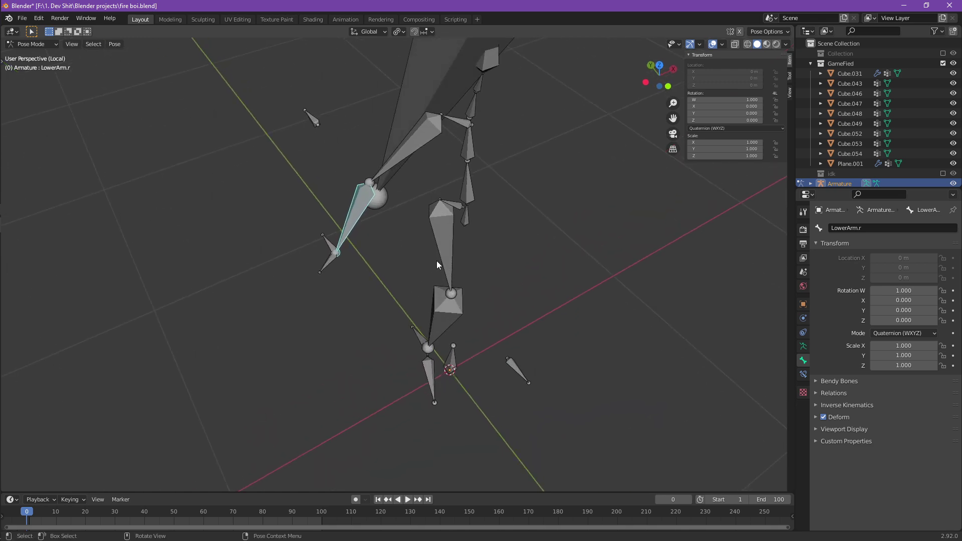
pyautogui.press('KP_Divide')
pyautogui.press('KP_Divide')
pyautogui.press('KP_Divide')
pyautogui.press('KP_Divide')
pyautogui.press('KP_Divide')
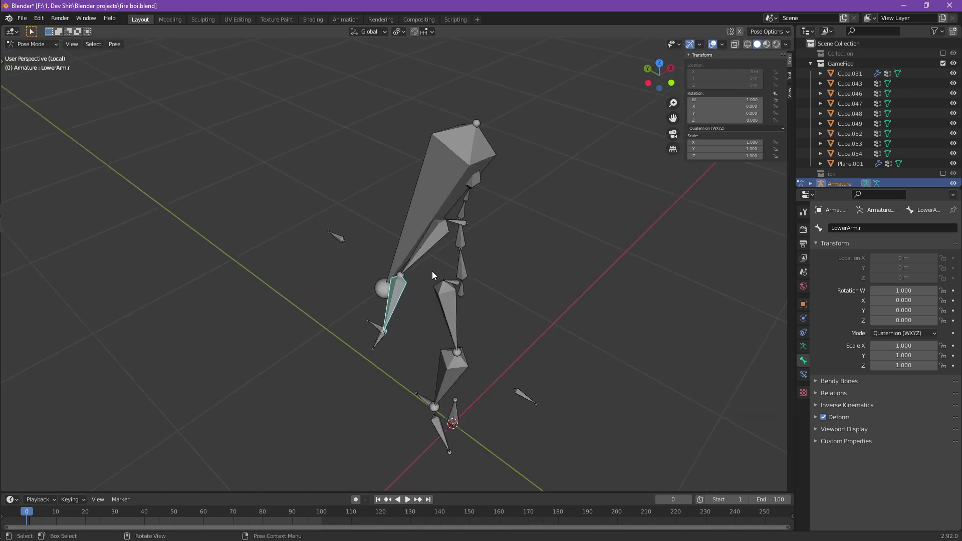
pyautogui.press('KP_Divide')
pyautogui.moveTo(407, 299); pyautogui.dragTo(421, 260, button='middle')
pyautogui.press('r')
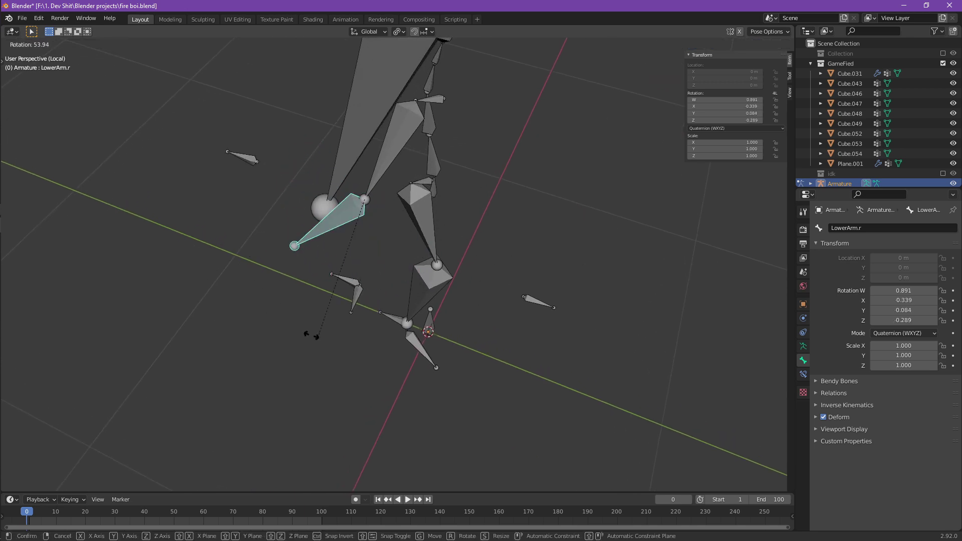
pyautogui.press('Escape')
# Add an IK constraint to the right lower arm bone, targeting the IK.hand.r control bone.
pyautogui.scroll(2, 351, 320)
pyautogui.click(315, 287)
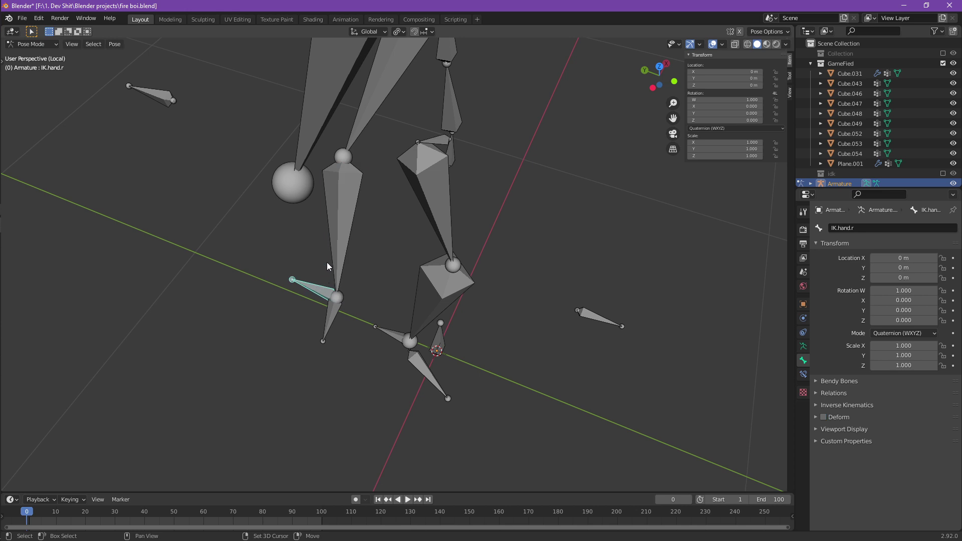
pyautogui.keyDown('shift'); pyautogui.click(338, 279); pyautogui.keyUp('shift')
pyautogui.hotkey('shift', 'l')
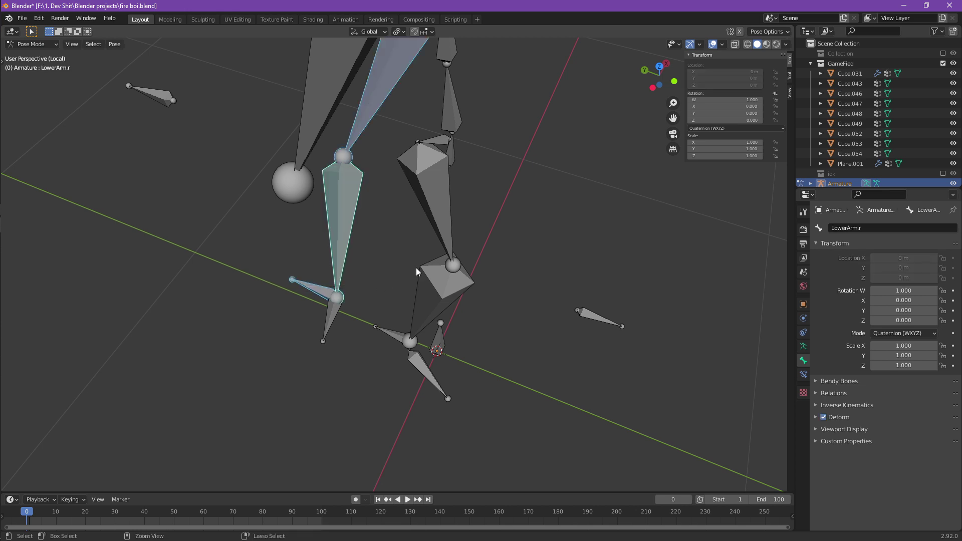
pyautogui.hotkey('shift', 'i')
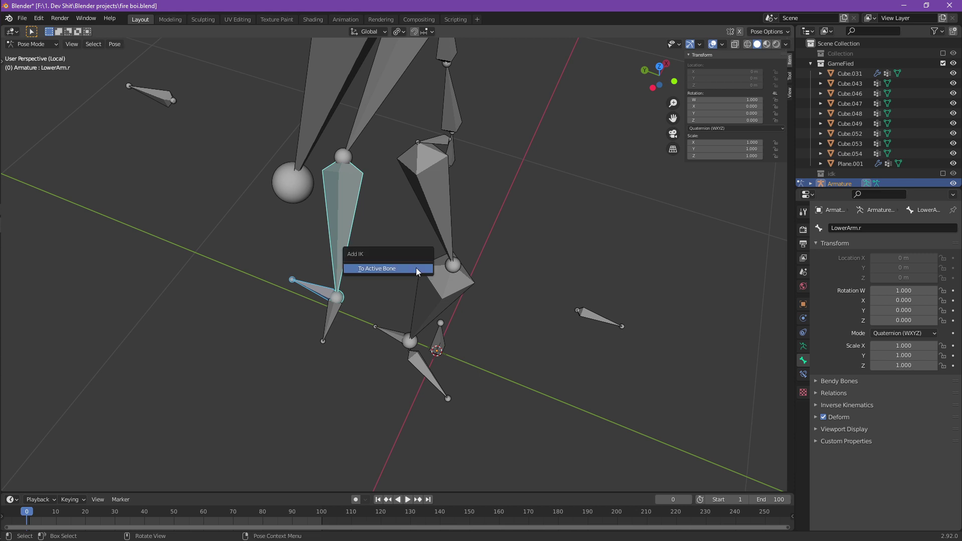
pyautogui.click(416, 268)
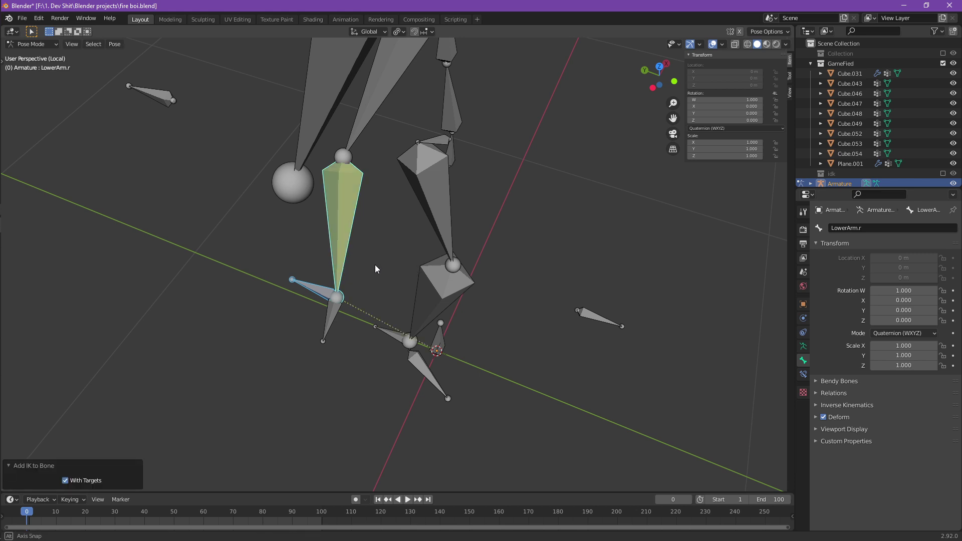
# Set the chain length of the LowerArm.r IK constraint to 2.
pyautogui.moveTo(375, 265); pyautogui.dragTo(338, 244, button='middle')
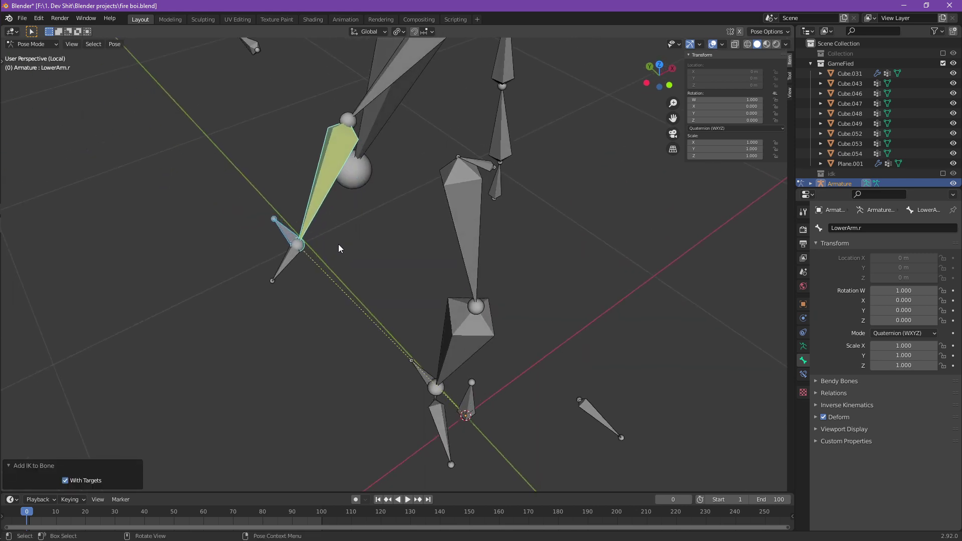
pyautogui.click(804, 375)
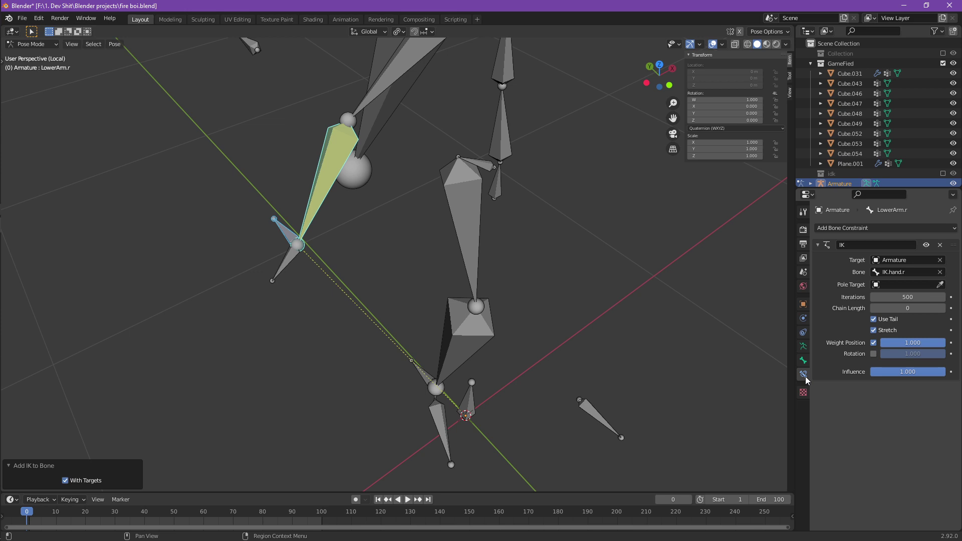
pyautogui.click(912, 308)
pyautogui.scroll(-2, 457, 264)
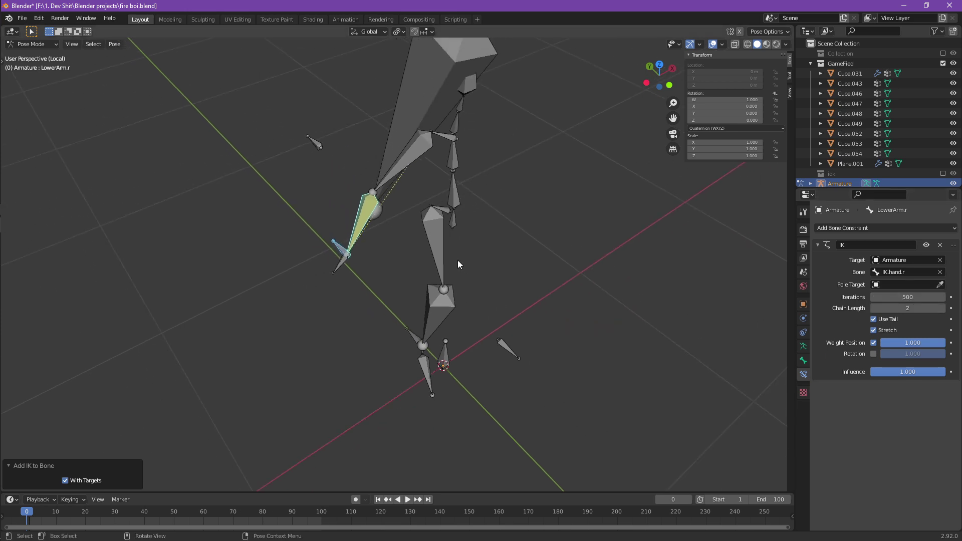
# Move the IK.hand.r control bone away from the arm to test how the IK chain follows.
pyautogui.click(339, 253)
pyautogui.press('g')
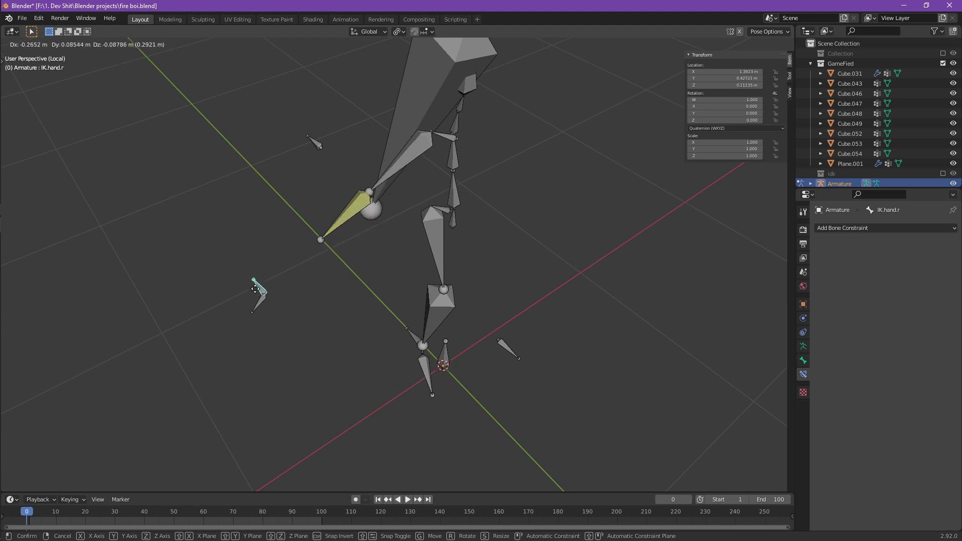
pyautogui.click(258, 305)
pyautogui.click(258, 303)
pyautogui.press('g')
pyautogui.rightClick(264, 302)
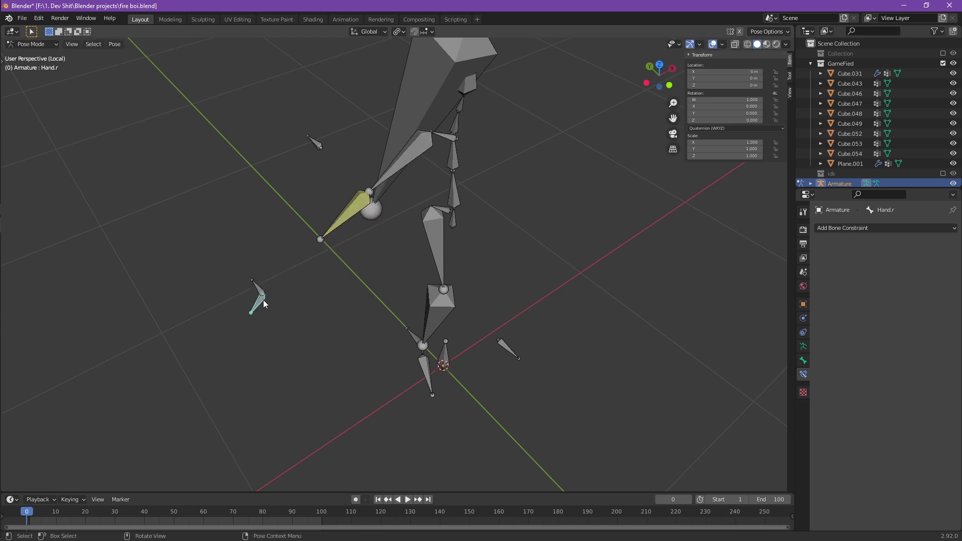
pyautogui.click(256, 289)
pyautogui.press('g')
pyautogui.rightClick(261, 292)
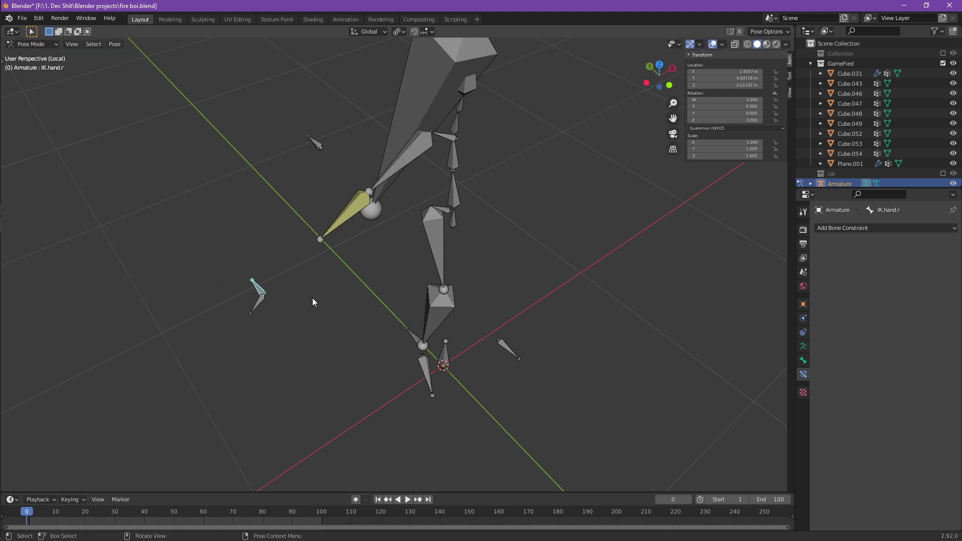
pyautogui.hotkey('ctrl', 'z')
pyautogui.hotkey('ctrl', 'z')
# Add a Copy Location constraint to the Hand.r bone with the Armature as its target.
pyautogui.click(260, 304)
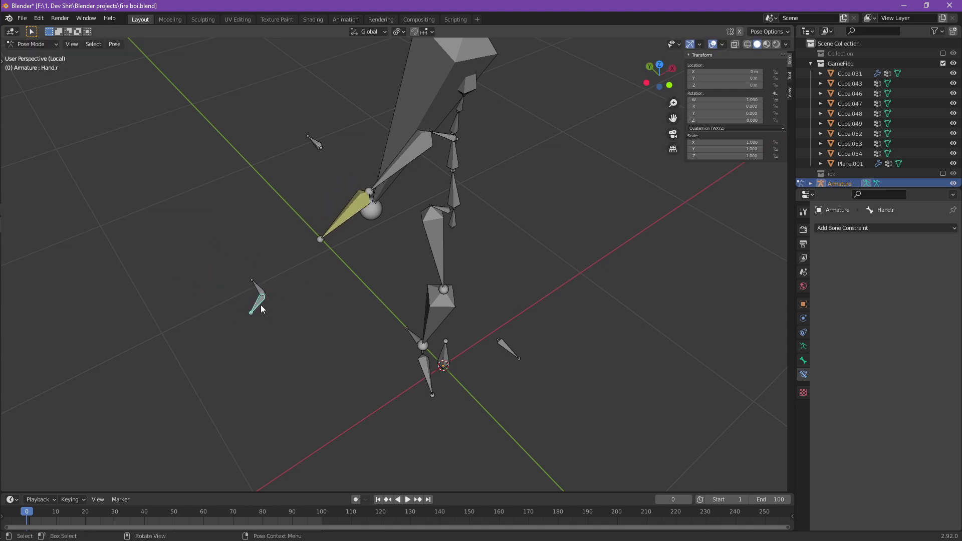
pyautogui.click(803, 361)
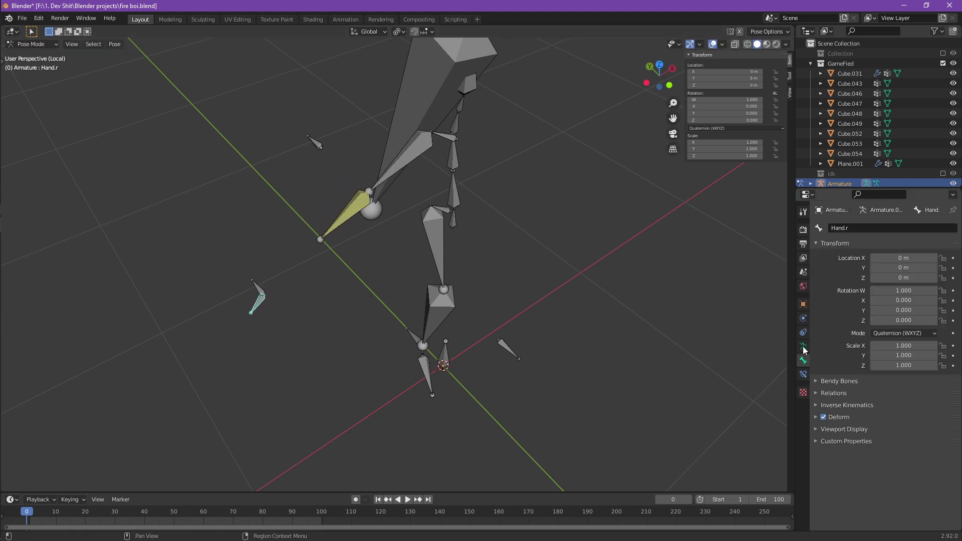
pyautogui.click(803, 376)
pyautogui.click(870, 229)
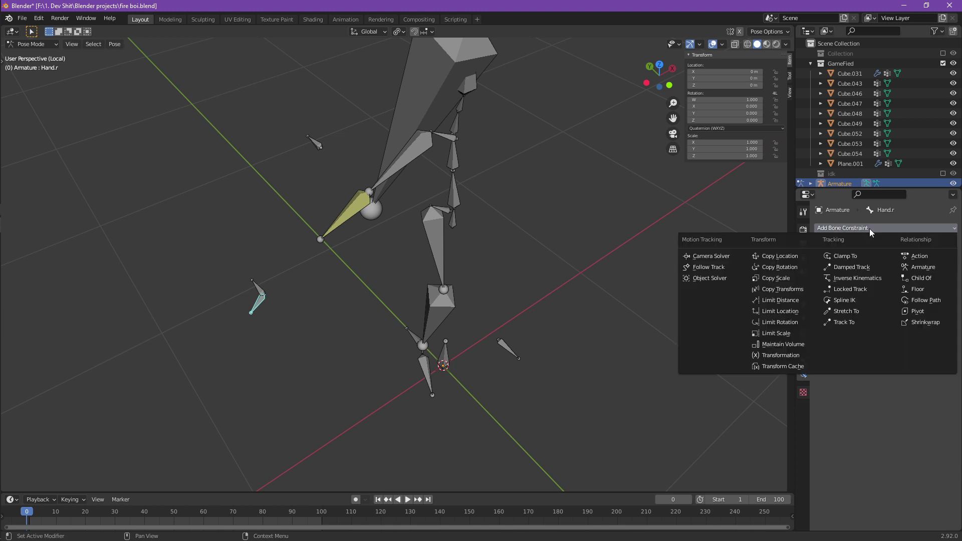
pyautogui.click(801, 257)
pyautogui.click(939, 260)
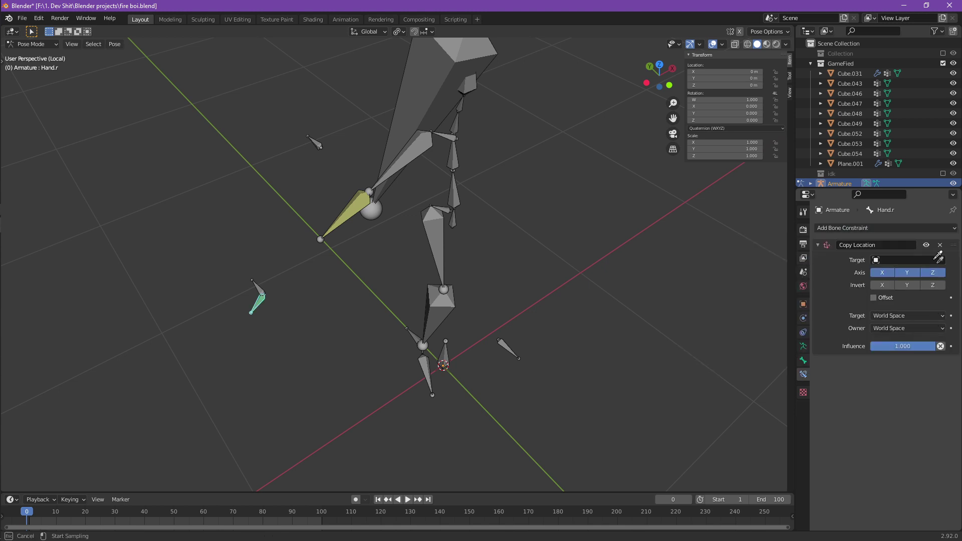
pyautogui.click(390, 226)
# Set the Copy Location constraint's target bone to LowerArm.r and its Head/Tail value to 1.000.
pyautogui.click(903, 272)
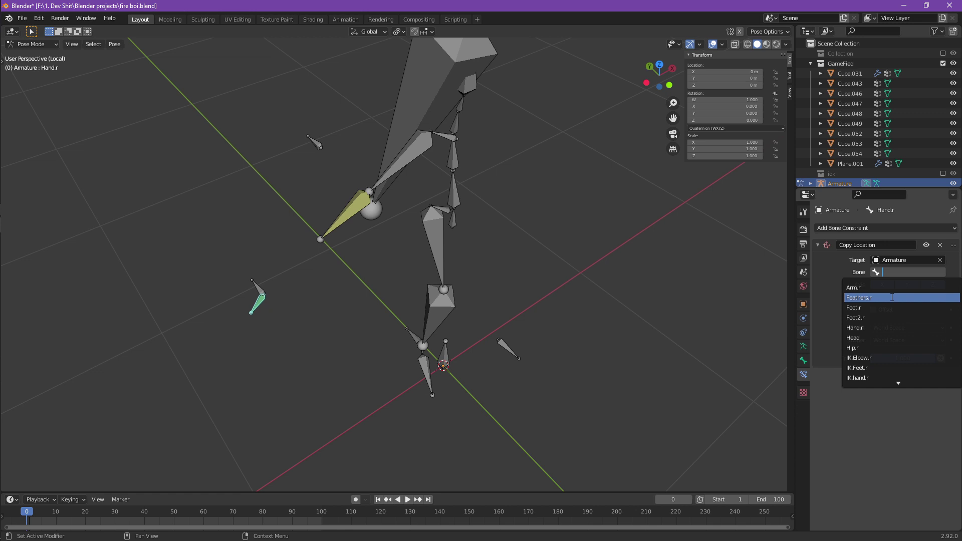
pyautogui.write('arm')
pyautogui.press('BackSpace')
pyautogui.press('BackSpace')
pyautogui.press('BackSpace')
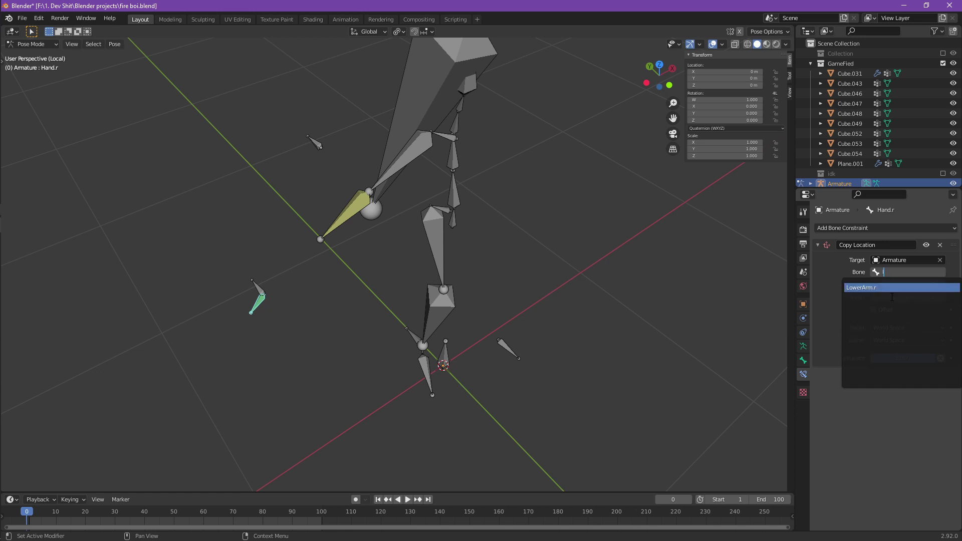
pyautogui.press('Return')
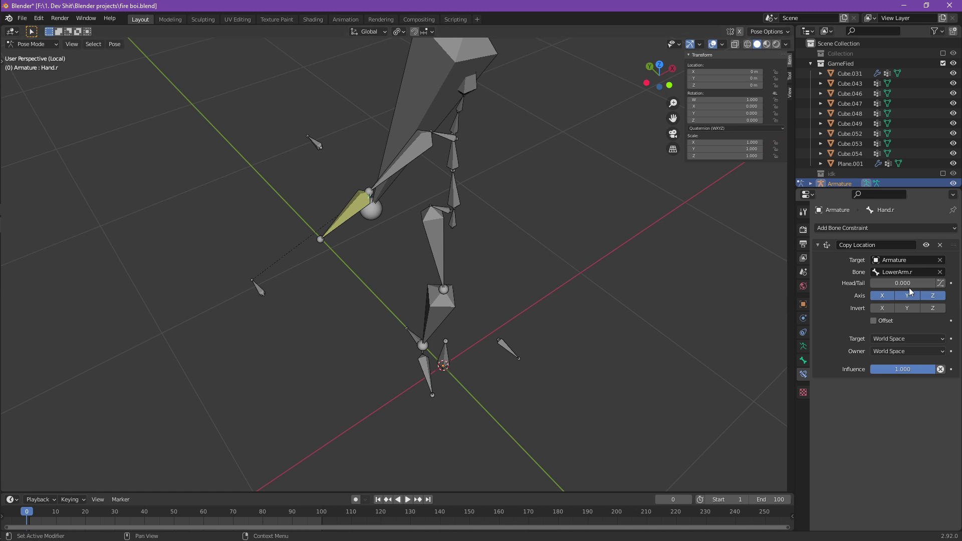
pyautogui.moveTo(908, 284); pyautogui.dragTo(952, 284)
pyautogui.moveTo(317, 259); pyautogui.dragTo(364, 280, button='middle')
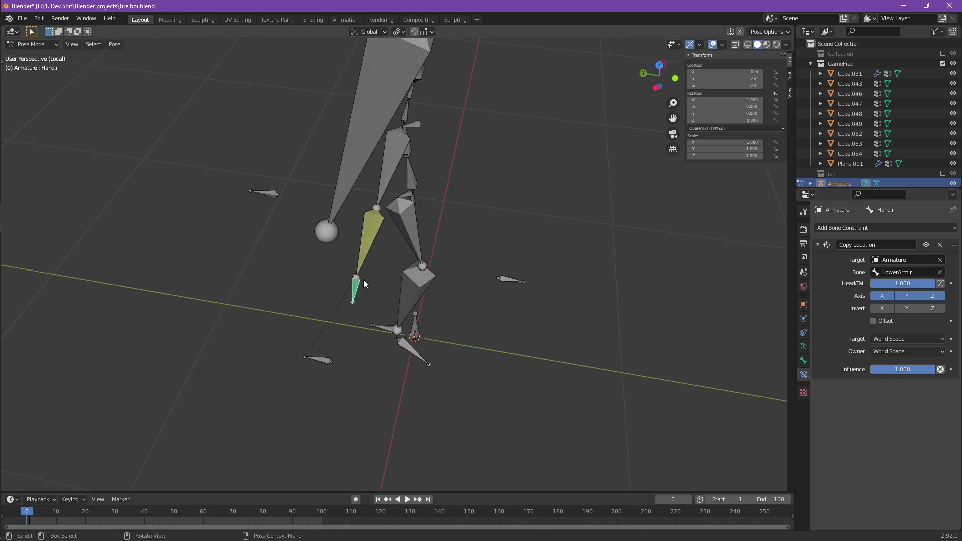
# Try rotating the IK.hand.r control bone, cancel the rotation, and reset the bone to its rest location.
pyautogui.click(323, 358)
pyautogui.press('r')
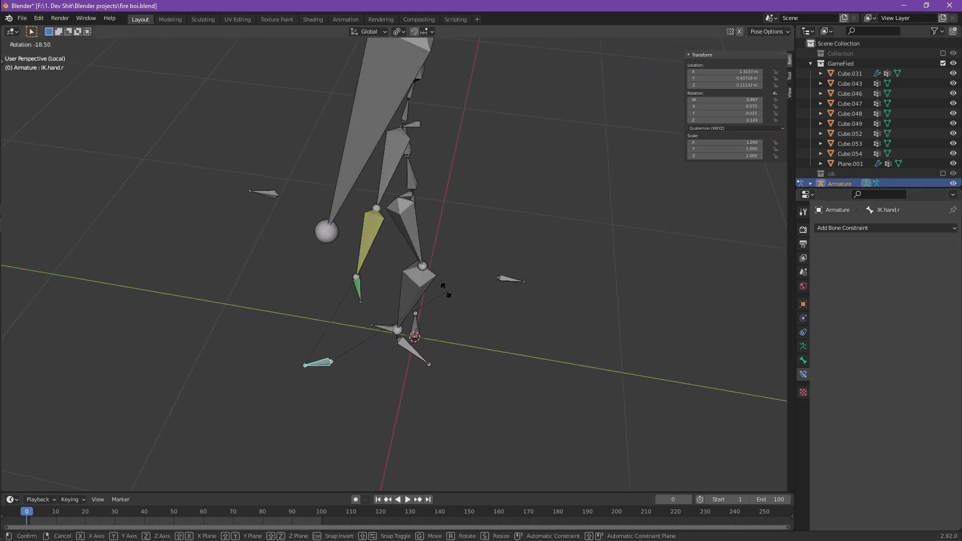
pyautogui.press('Escape')
pyautogui.moveTo(440, 380); pyautogui.dragTo(486, 315, button='middle')
pyautogui.press('g')
pyautogui.press('Escape')
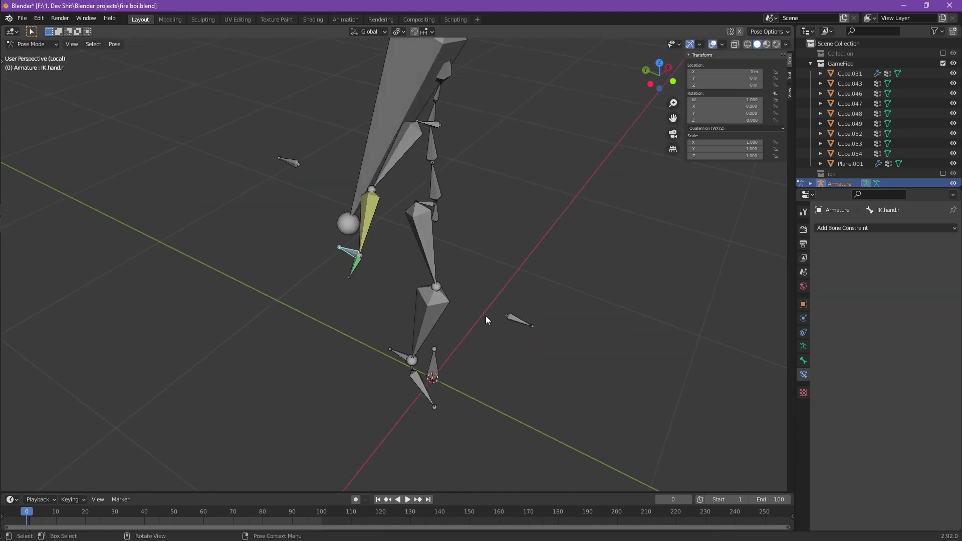
# Select the LowerArm.r bone and assign the Armature as its IK constraint's pole target.
pyautogui.click(354, 225)
pyautogui.click(365, 224)
pyautogui.click(286, 158)
pyautogui.click(376, 210)
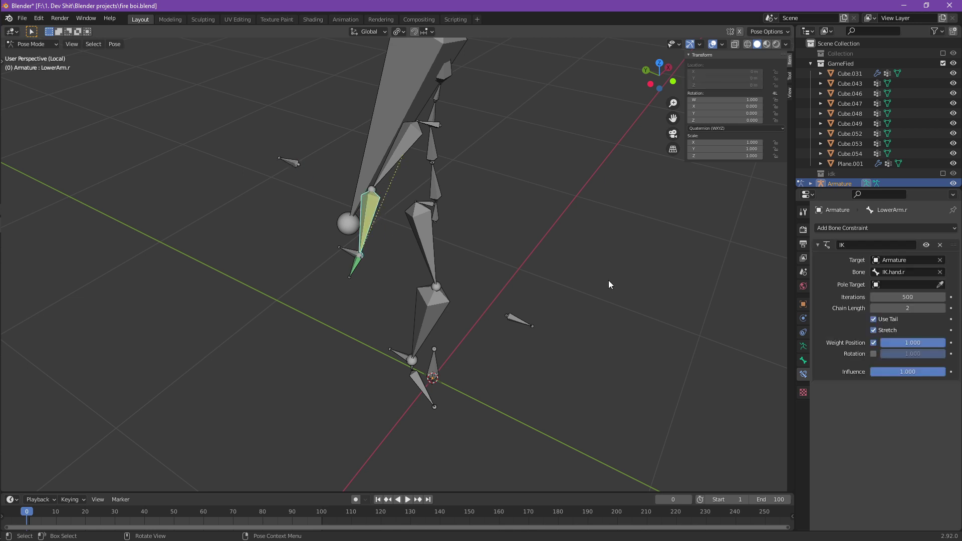
pyautogui.click(941, 285)
pyautogui.click(296, 161)
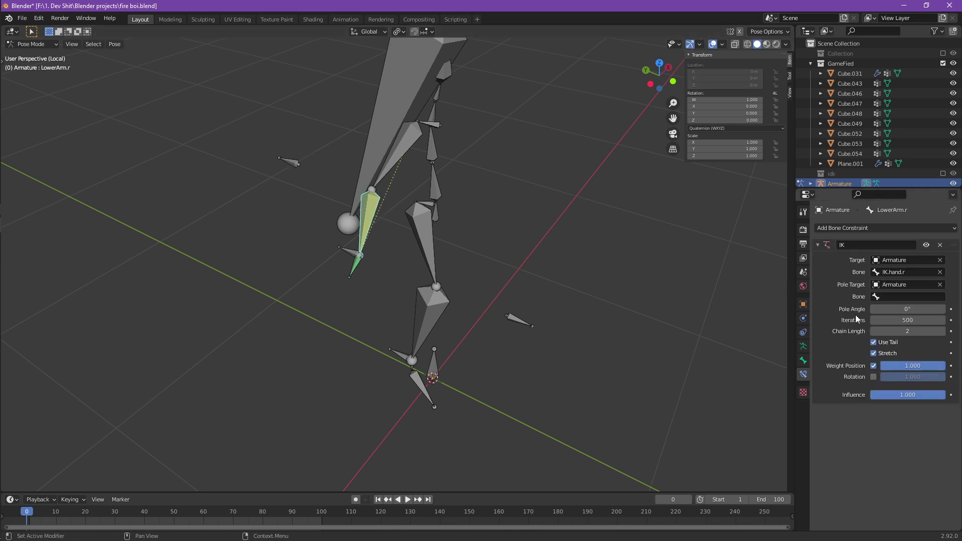
# Set the pole target bone of LowerArm.r's IK constraint to IK.Elbow.r.
pyautogui.click(917, 296)
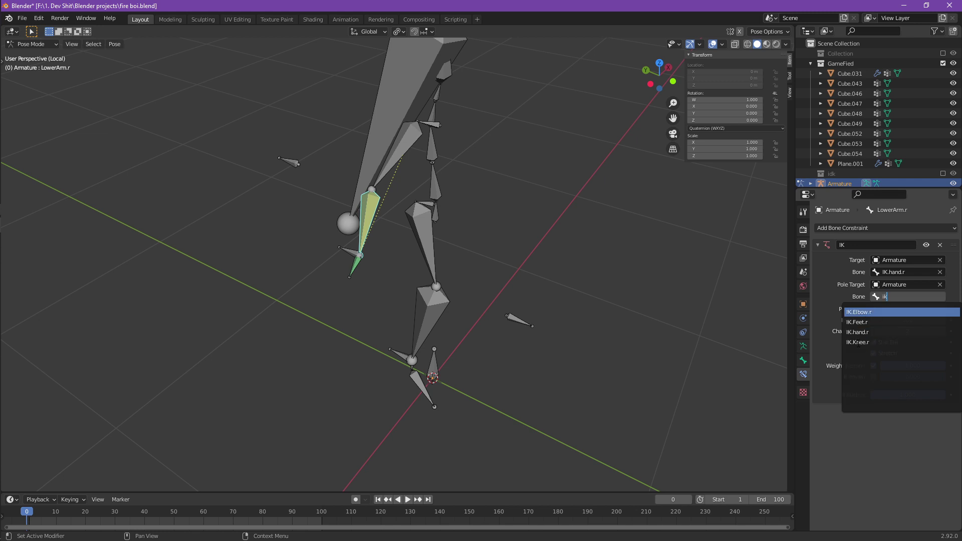
pyautogui.press('Down')
pyautogui.press('Down')
pyautogui.press('Down')
pyautogui.press('Up')
pyautogui.press('Up')
pyautogui.press('Up')
pyautogui.press('Return')
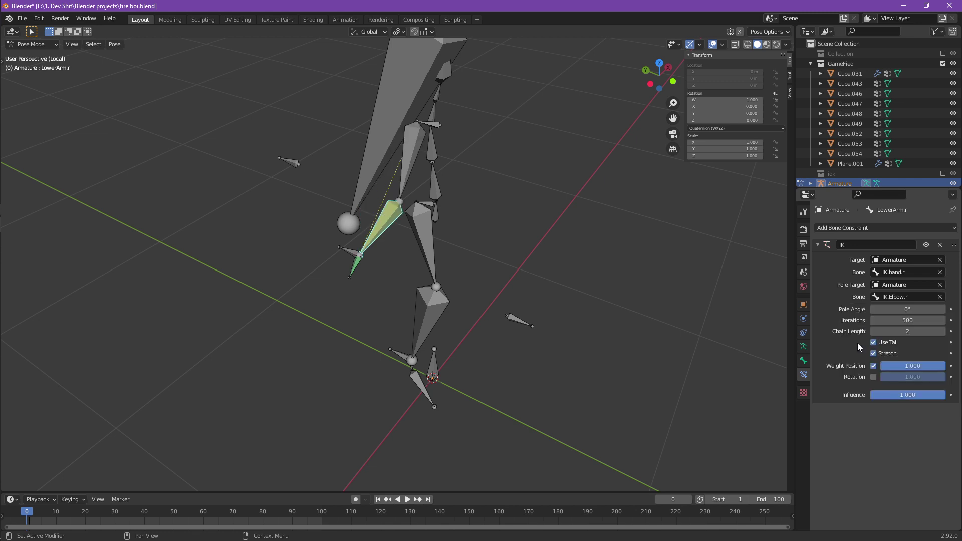
# Set the pole angle of LowerArm.r's IK constraint to 180° and check the elbow's bend direction.
pyautogui.moveTo(672, 276); pyautogui.dragTo(708, 279, button='middle')
pyautogui.click(909, 311)
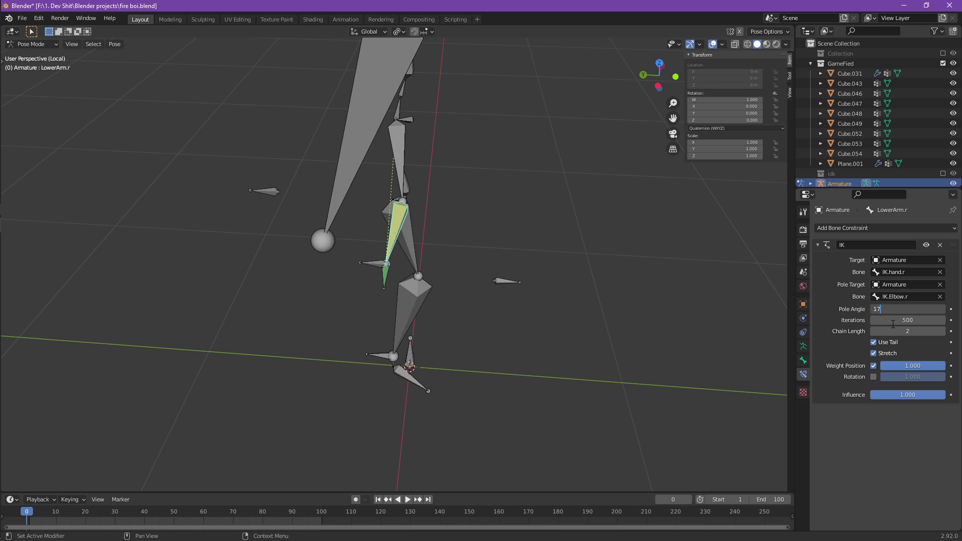
pyautogui.press('Return')
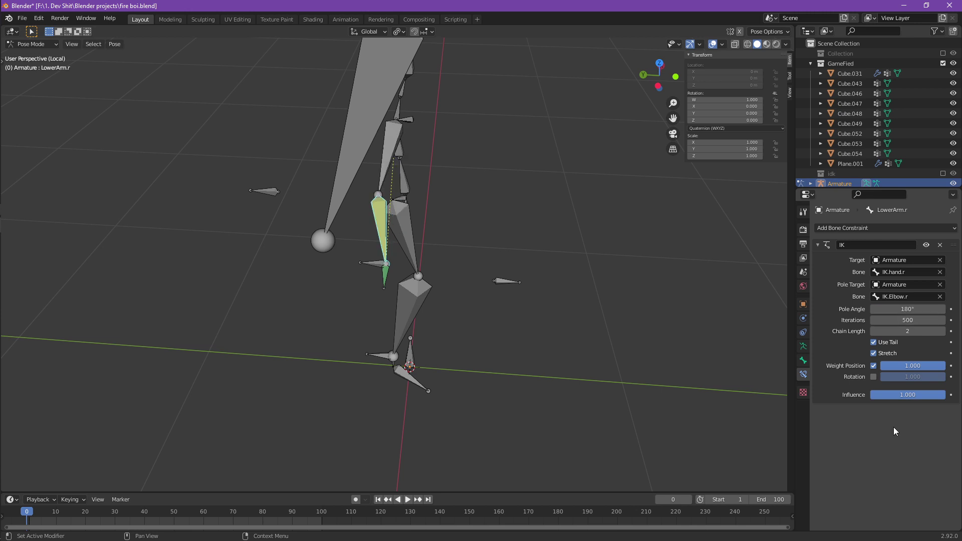
pyautogui.moveTo(215, 281); pyautogui.dragTo(168, 186, button='middle')
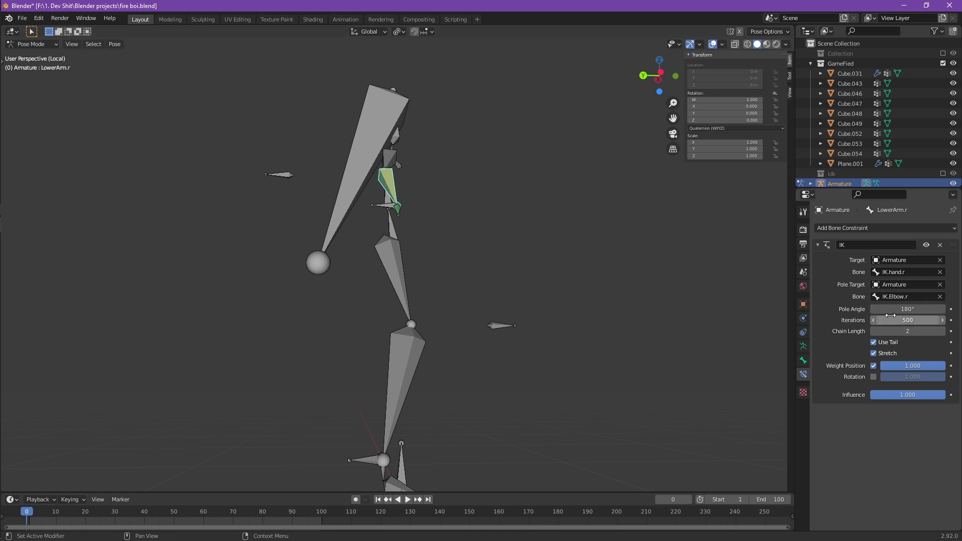
# Readjust the pole angle of LowerArm.r's IK constraint to aim the elbow at its pole bone.
pyautogui.moveTo(907, 309); pyautogui.dragTo(927, 309)
pyautogui.click(908, 309)
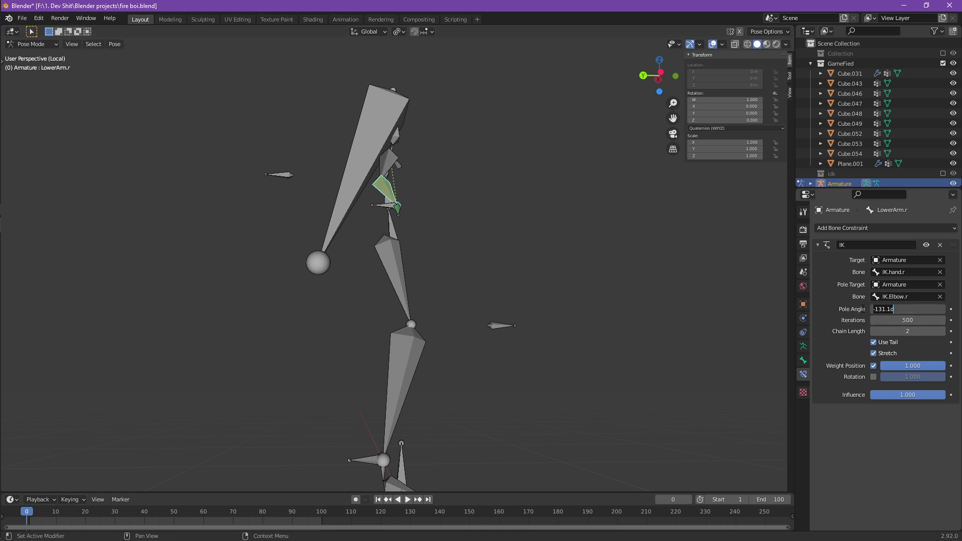
pyautogui.click(907, 320)
pyautogui.click(911, 310)
pyautogui.press('Return')
# Try moving the IK.Elbow.r control bone to test the elbow's response, and cancel the move.
pyautogui.moveTo(541, 307); pyautogui.dragTo(610, 336, button='middle')
pyautogui.click(333, 185)
pyautogui.moveTo(485, 241); pyautogui.dragTo(356, 237, button='middle')
pyautogui.press('g')
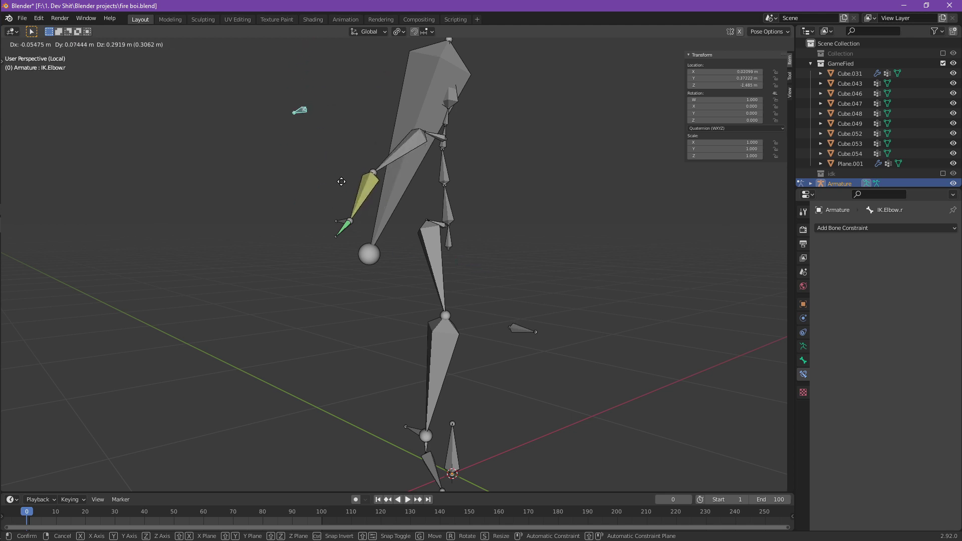
pyautogui.rightClick(337, 97)
# Try rotating the Shoulder.r bone to see how the arm follows, and cancel the rotation.
pyautogui.moveTo(401, 143); pyautogui.dragTo(439, 164, button='middle')
pyautogui.click(463, 137)
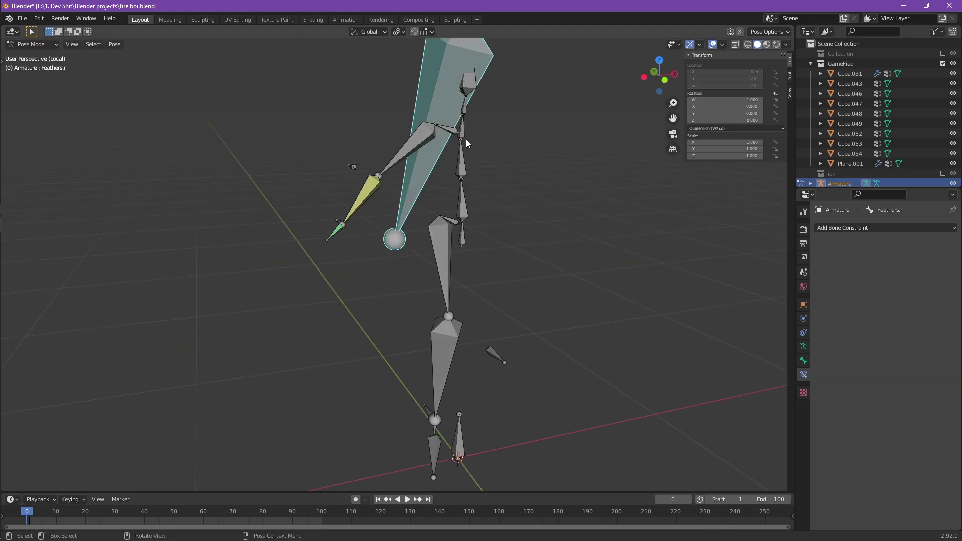
pyautogui.click(447, 132)
pyautogui.press('r')
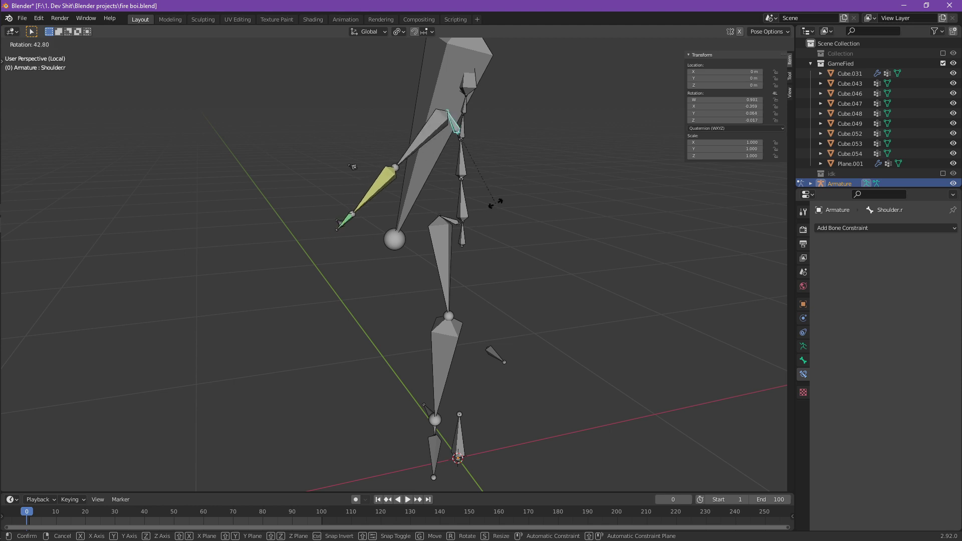
pyautogui.rightClick(518, 168)
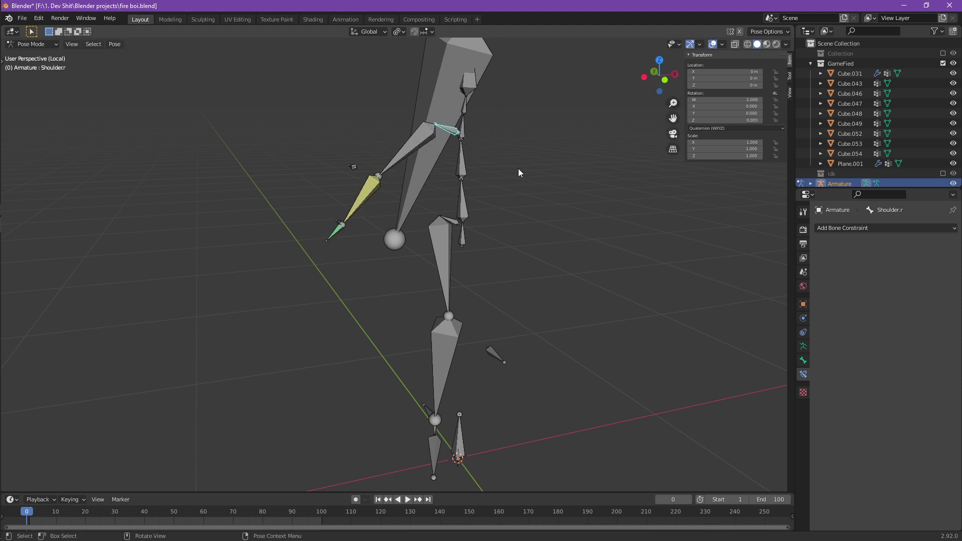
# Add an IK constraint to the Shin.r bone with IK.Feet.r as its target.
pyautogui.moveTo(518, 168); pyautogui.dragTo(478, 254, button='middle')
pyautogui.moveTo(438, 334); pyautogui.dragTo(460, 321, button='middle')
pyautogui.click(422, 283)
pyautogui.click(373, 343)
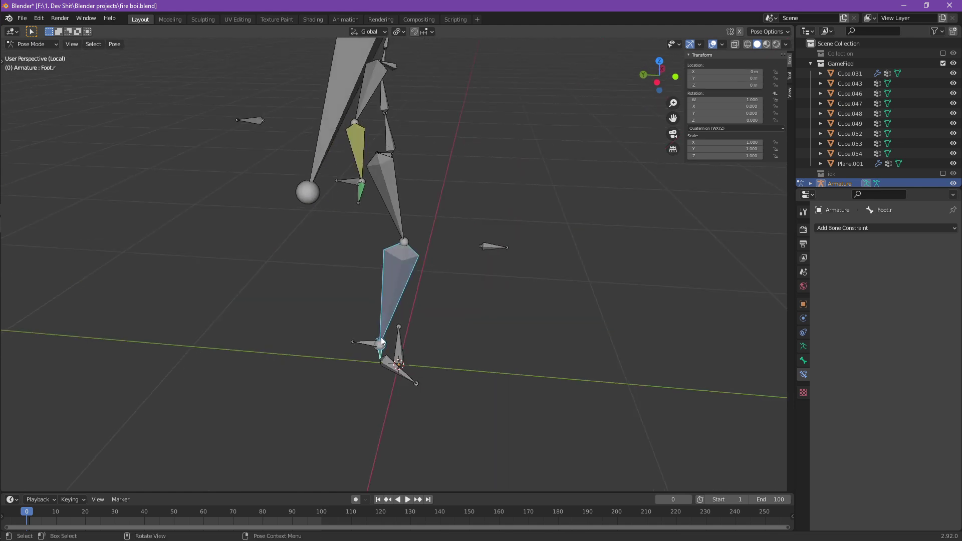
pyautogui.click(367, 344)
pyautogui.click(375, 343)
pyautogui.keyDown('shift'); pyautogui.click(388, 313); pyautogui.keyUp('shift')
pyautogui.hotkey('shift', 'i')
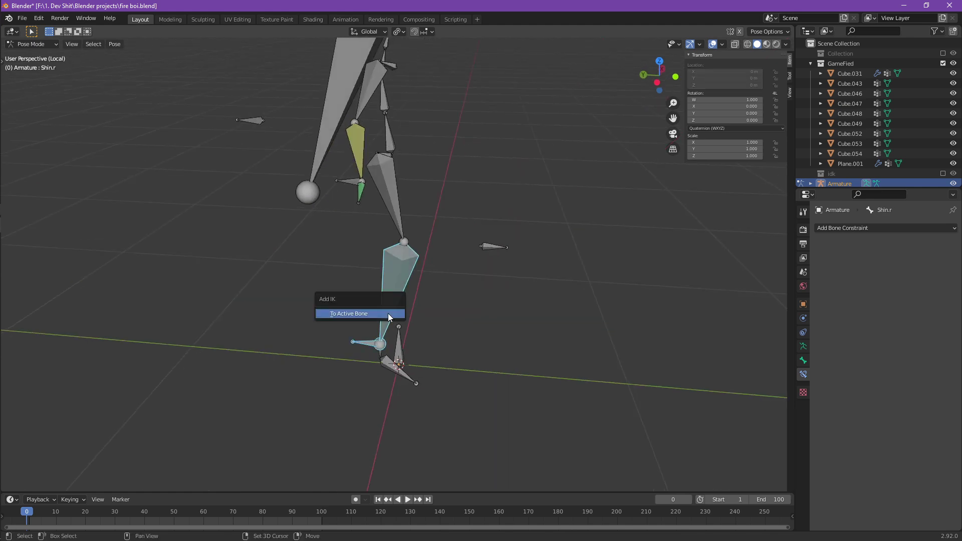
pyautogui.click(388, 313)
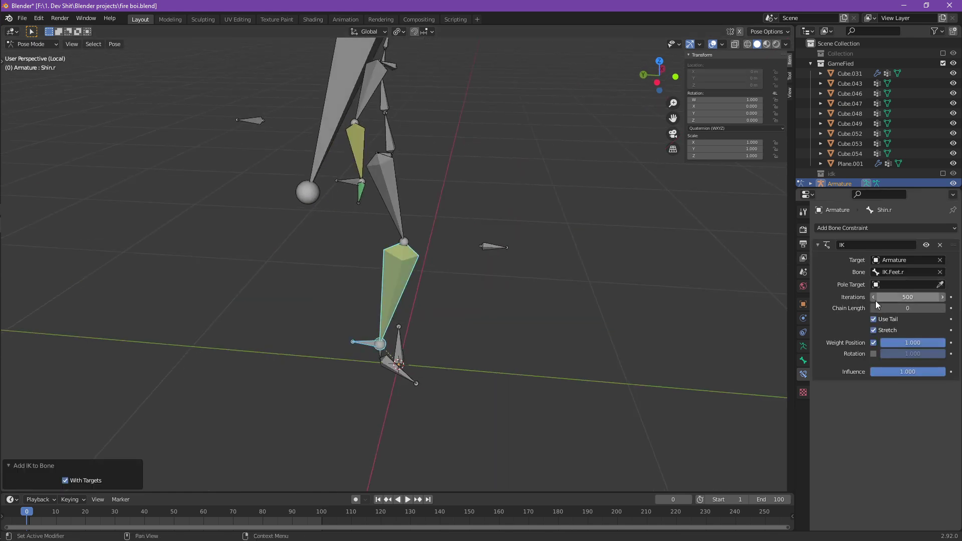
# Set the chain length of Shin.r's IK constraint to 2.
pyautogui.doubleClick(896, 298)
pyautogui.doubleClick(896, 308)
pyautogui.write('2')
pyautogui.press('Return')
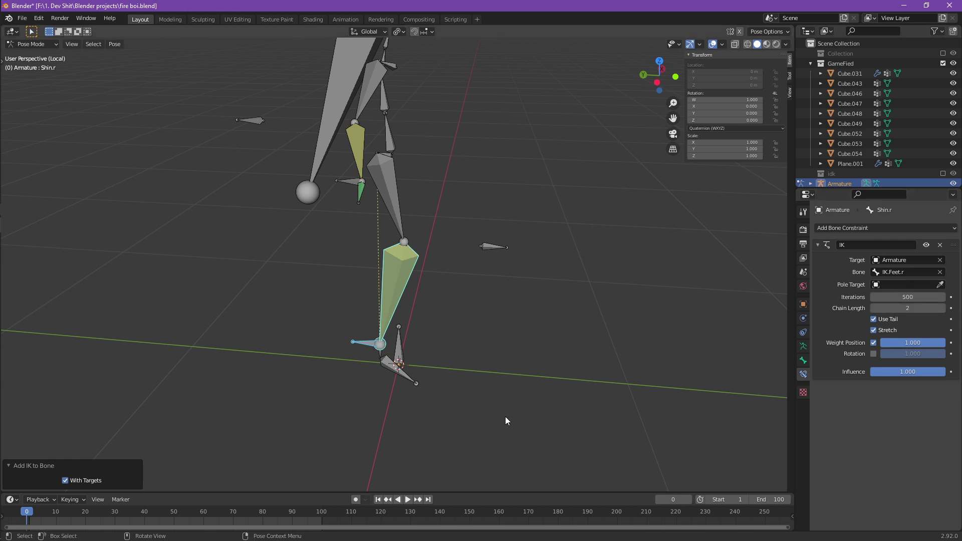
# Try moving the IK.Feet.r control bone to test the leg's IK chain, and cancel the move.
pyautogui.moveTo(505, 421); pyautogui.dragTo(434, 335, button='middle')
pyautogui.click(377, 332)
pyautogui.press('g')
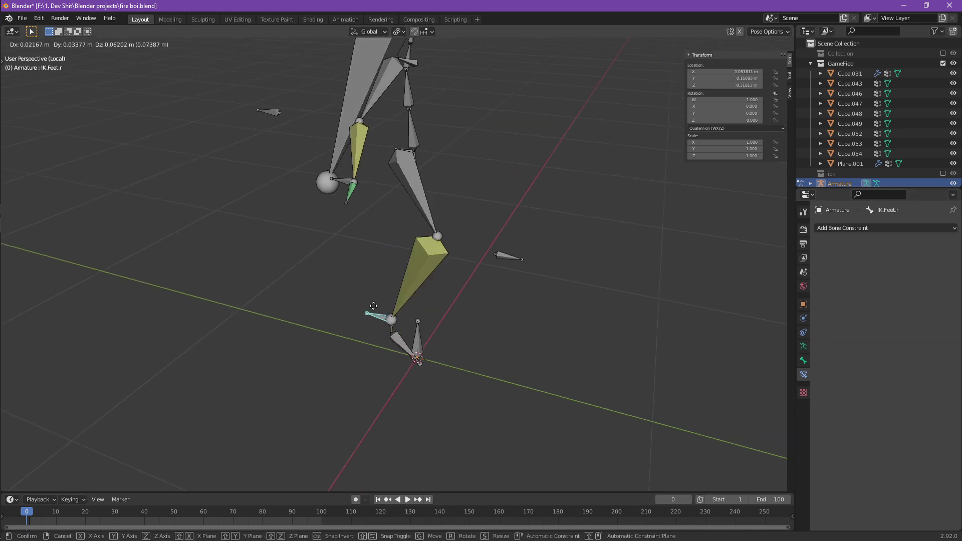
pyautogui.press('Escape')
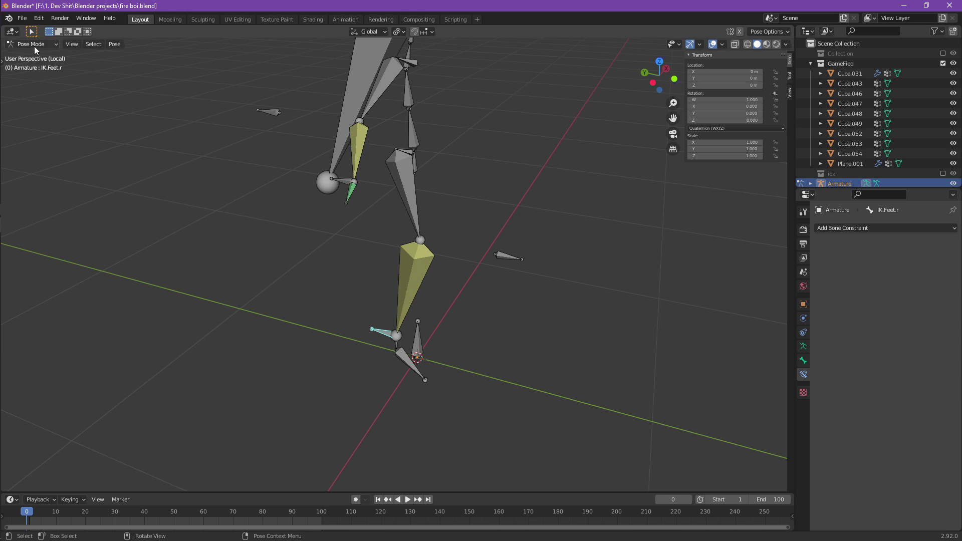
# Switch the armature from Pose Mode to Edit Mode by way of Object Mode.
pyautogui.click(35, 48)
pyautogui.click(38, 56)
pyautogui.moveTo(477, 175); pyautogui.dragTo(371, 170, button='middle')
pyautogui.click(62, 44)
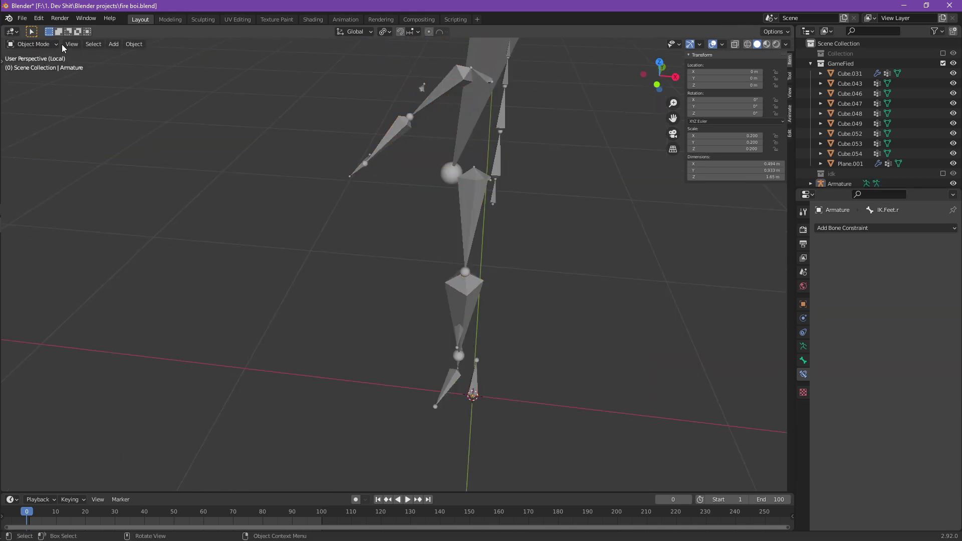
pyautogui.click(62, 44)
pyautogui.click(52, 66)
# Select all right-side bones: the feather, shoulder, arm, hand, leg and foot bones plus their IK controls.
pyautogui.moveTo(378, 62); pyautogui.dragTo(471, 121)
pyautogui.click(476, 72)
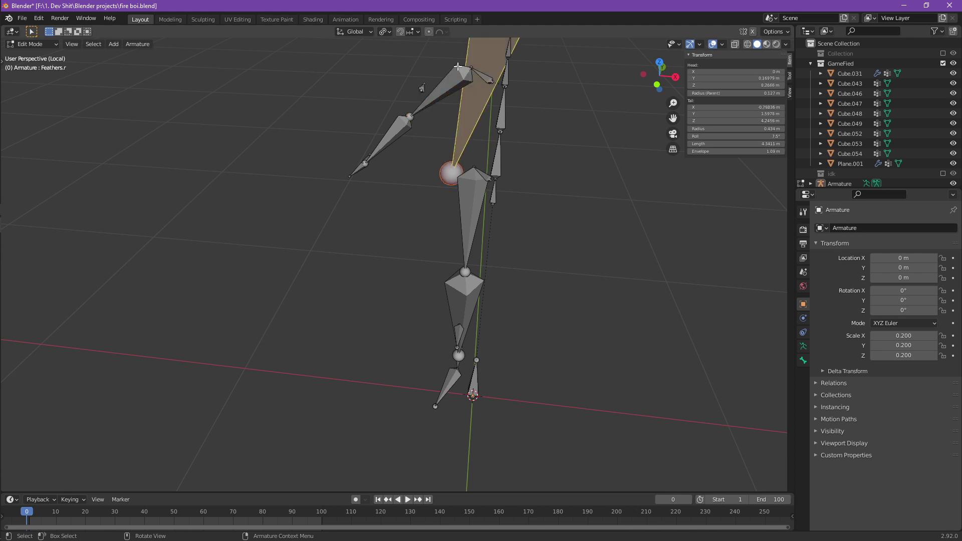
pyautogui.moveTo(324, 61); pyautogui.dragTo(492, 176)
pyautogui.moveTo(467, 211); pyautogui.dragTo(463, 210, button='middle')
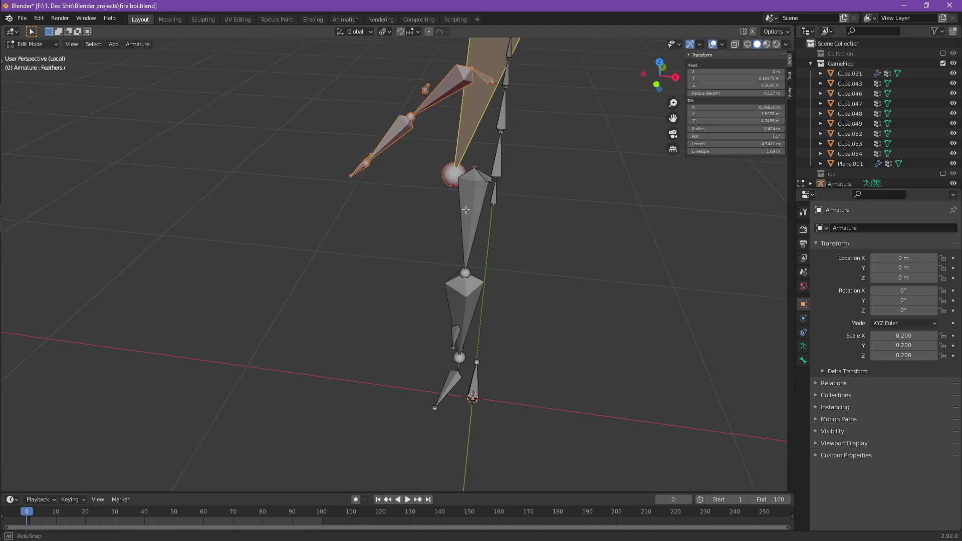
pyautogui.moveTo(450, 153)
pyautogui.keyDown('shift'); pyautogui.mouseDown()
pyautogui.moveTo(483, 210)
pyautogui.moveTo(486, 277)
pyautogui.mouseUp(); pyautogui.keyUp('shift')
pyautogui.keyDown('shift'); pyautogui.click(484, 176); pyautogui.keyUp('shift')
pyautogui.keyDown('shift'); pyautogui.moveTo(461, 288); pyautogui.dragTo(459, 261, button='middle'); pyautogui.keyUp('shift')
pyautogui.keyDown('shift'); pyautogui.click(458, 261); pyautogui.keyUp('shift')
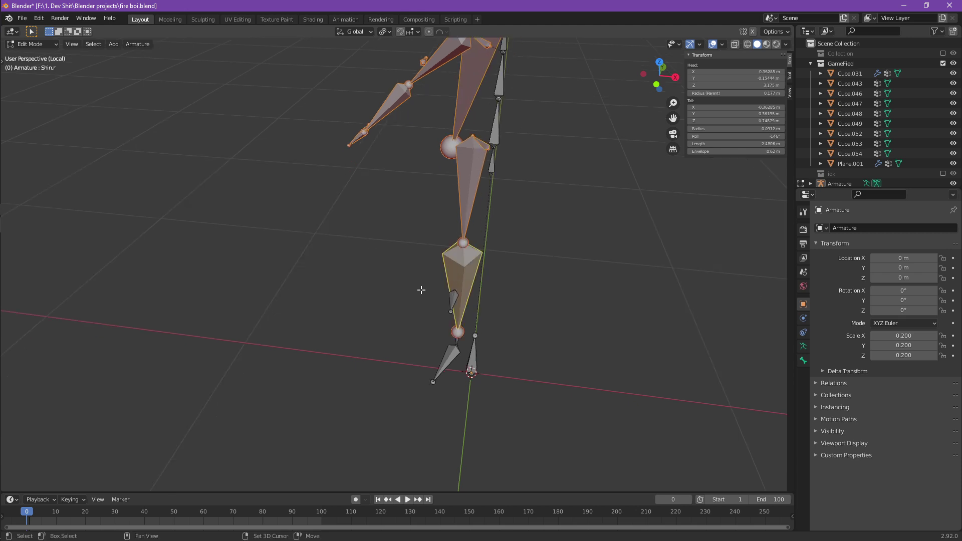
pyautogui.keyDown('shift'); pyautogui.moveTo(413, 281); pyautogui.dragTo(464, 419); pyautogui.keyUp('shift')
pyautogui.moveTo(492, 393); pyautogui.dragTo(453, 370, button='middle')
# Try moving the selected right-side bones away from the spine to check the selection, cancelling each move.
pyautogui.press('g')
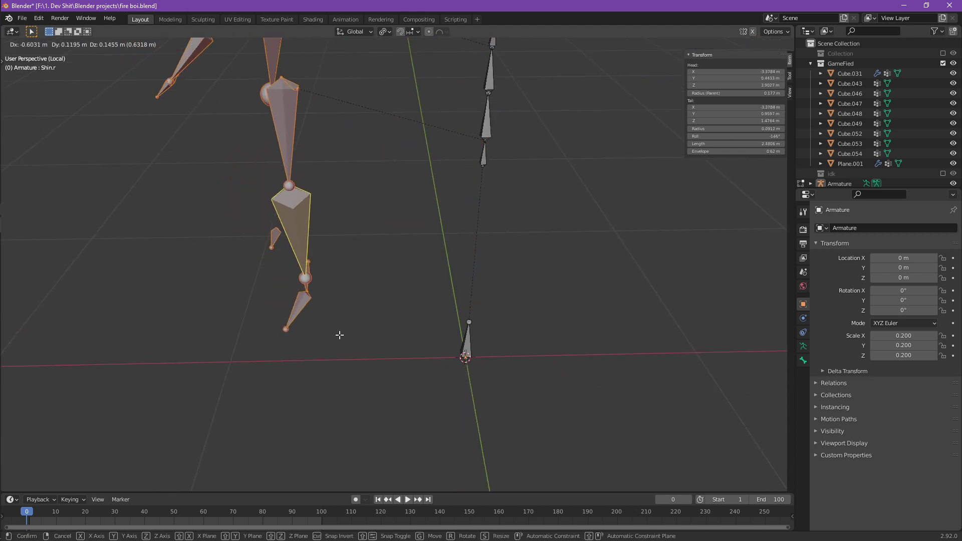
pyautogui.rightClick(495, 236)
pyautogui.scroll(-2, 497, 225)
pyautogui.press('g')
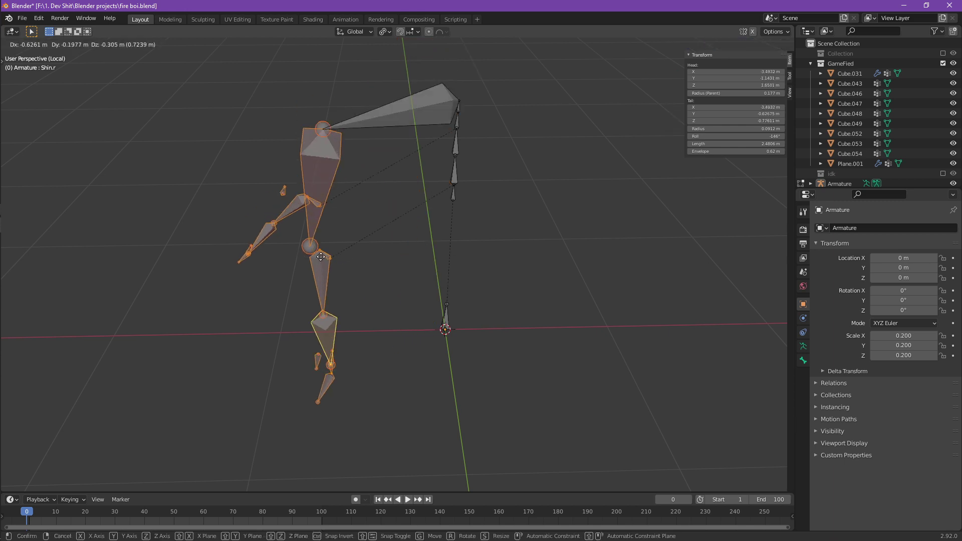
pyautogui.rightClick(435, 191)
# Symmetrize the selected right-side bones to create their left-side counterparts.
pyautogui.moveTo(443, 160); pyautogui.dragTo(421, 166, button='middle')
pyautogui.click(139, 45)
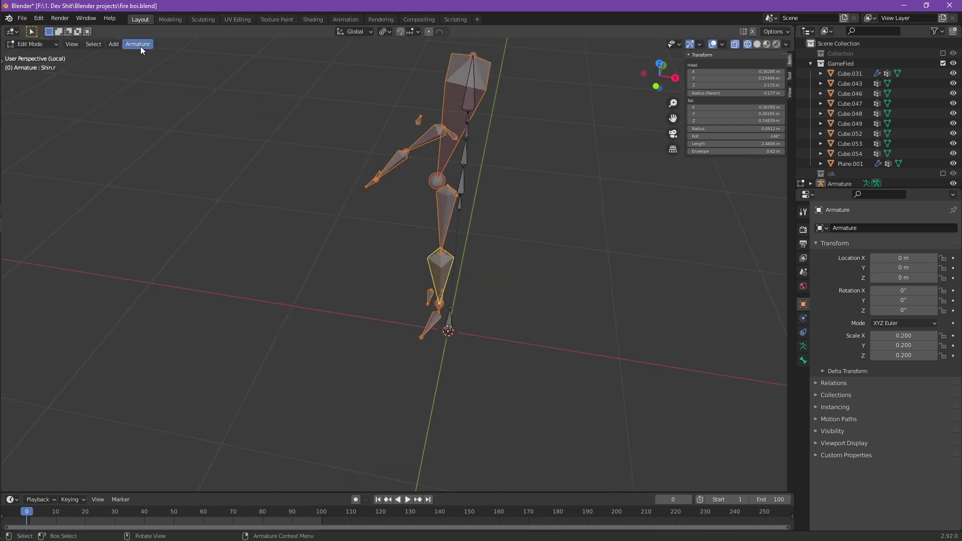
pyautogui.moveTo(517, 129); pyautogui.dragTo(536, 133, button='middle')
pyautogui.click(138, 44)
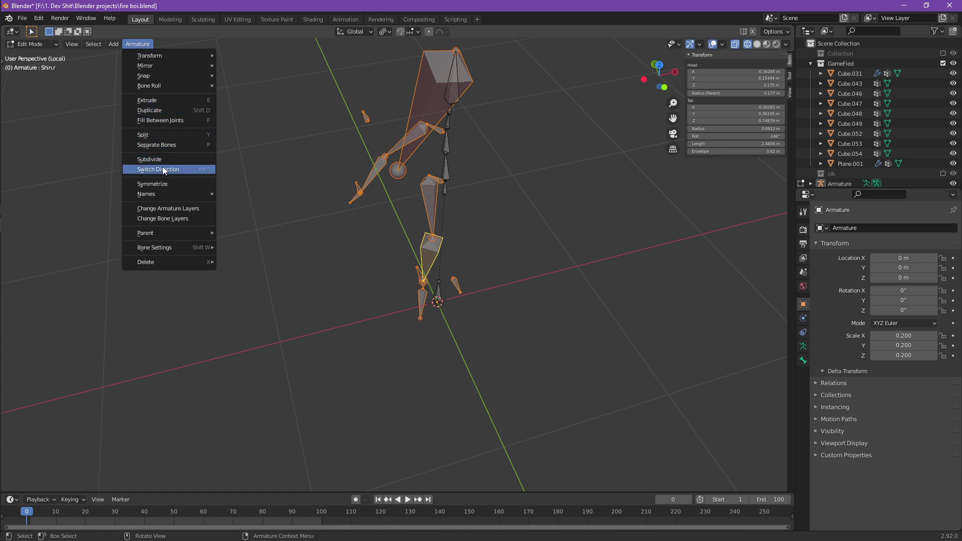
pyautogui.click(153, 184)
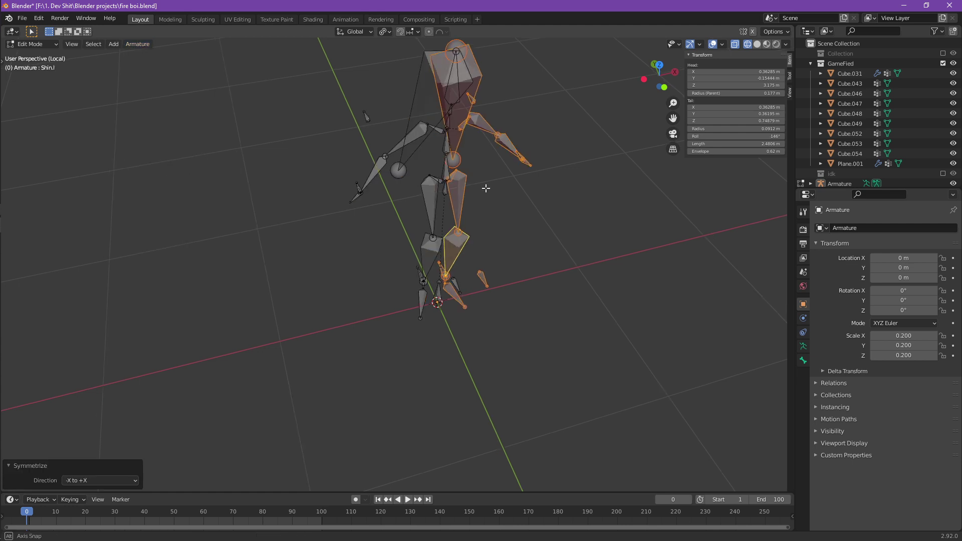
# Try moving the mirrored left-side bones to check their connections, cancelling each move.
pyautogui.moveTo(486, 188); pyautogui.dragTo(464, 175, button='middle')
pyautogui.press('g')
pyautogui.rightClick(473, 150)
pyautogui.press('g')
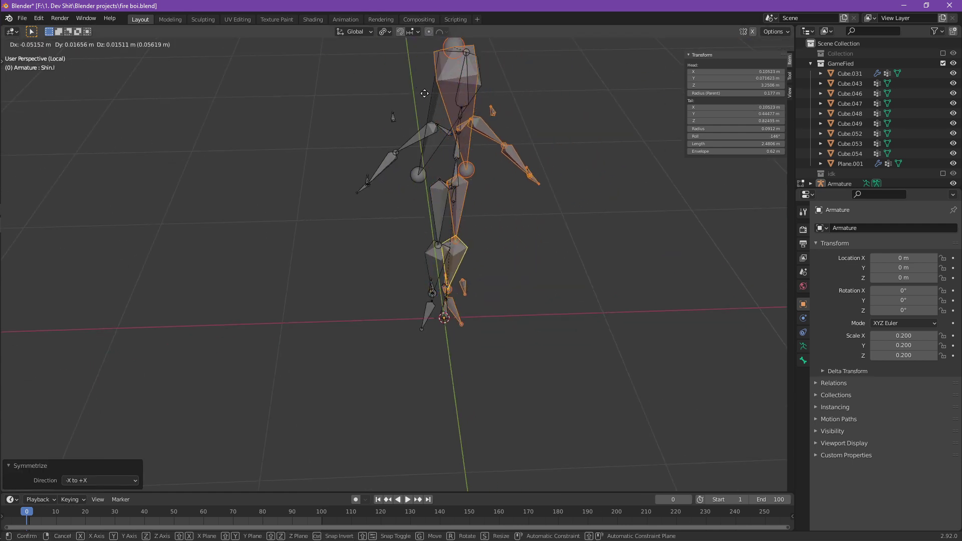
pyautogui.rightClick(426, 94)
# Disconnect the Feathers.r bone from its parent and test its free movement, cancelling the move.
pyautogui.click(430, 98)
pyautogui.press('g')
pyautogui.rightClick(400, 113)
pyautogui.hotkey('alt', 'p')
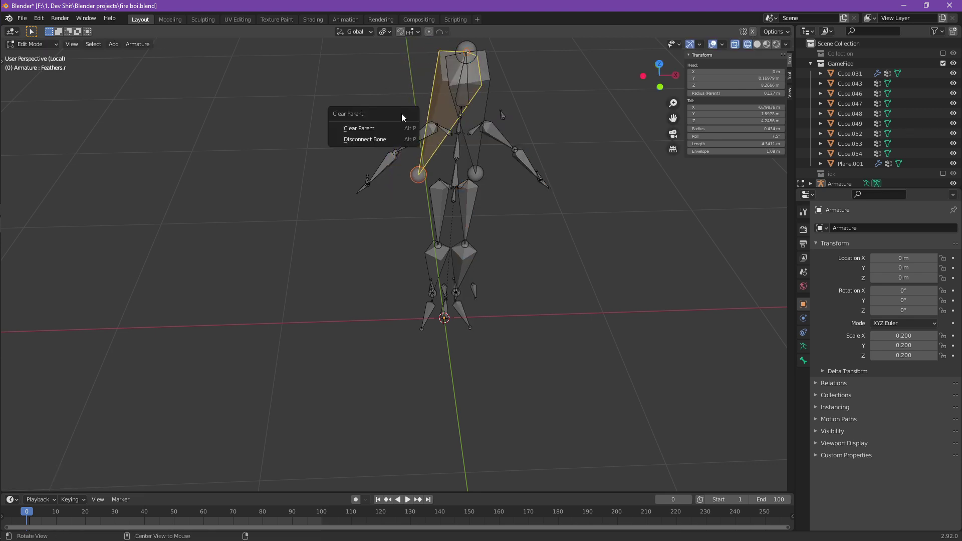
pyautogui.click(381, 139)
pyautogui.press('g')
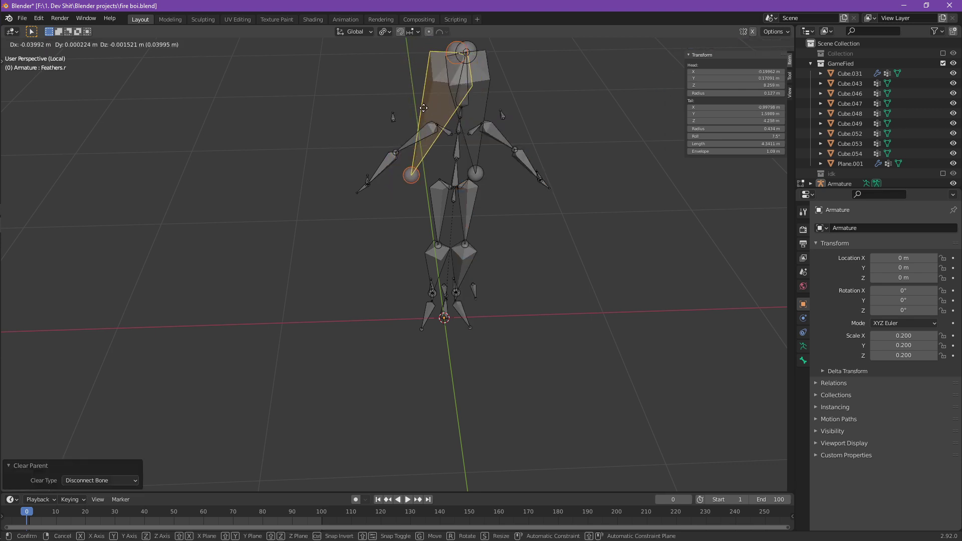
pyautogui.rightClick(316, 61)
# Switch the armature to Pose Mode with solid shading and inspect the IK constraint on LowerArm.l.
pyautogui.click(47, 45)
pyautogui.click(35, 78)
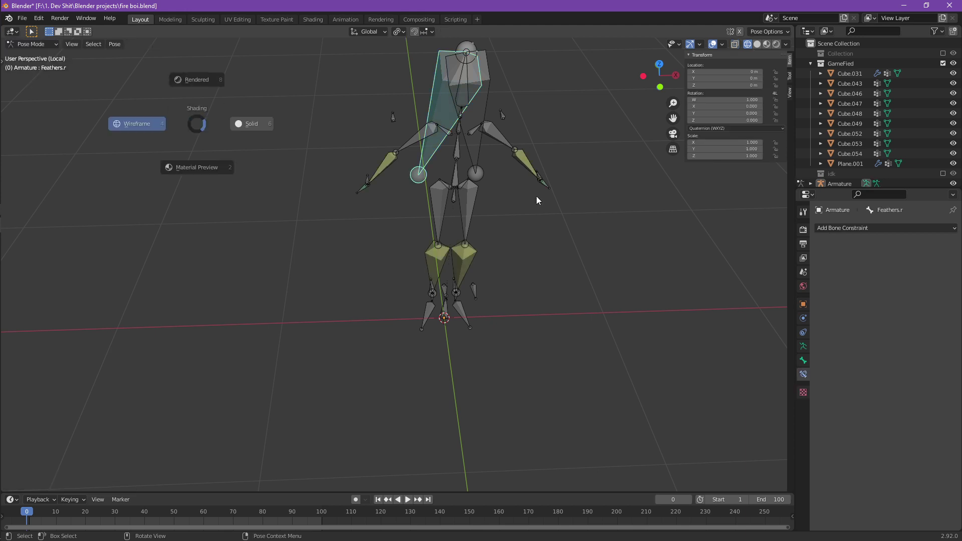
pyautogui.click(539, 176)
pyautogui.moveTo(547, 193); pyautogui.dragTo(422, 196, button='middle')
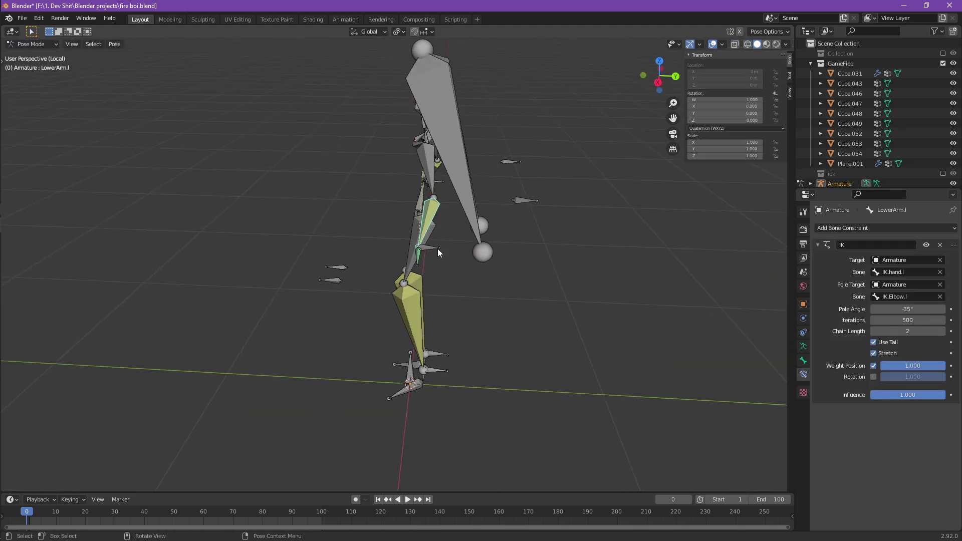
# Raise the IK.hand.l control bone and rotate it about 102° to pose the left arm.
pyautogui.click(437, 248)
pyautogui.moveTo(437, 248); pyautogui.dragTo(565, 237, button='middle')
pyautogui.press('g')
pyautogui.click(573, 171)
pyautogui.moveTo(573, 171); pyautogui.dragTo(401, 140, button='middle')
pyautogui.press('r')
pyautogui.click(194, 231)
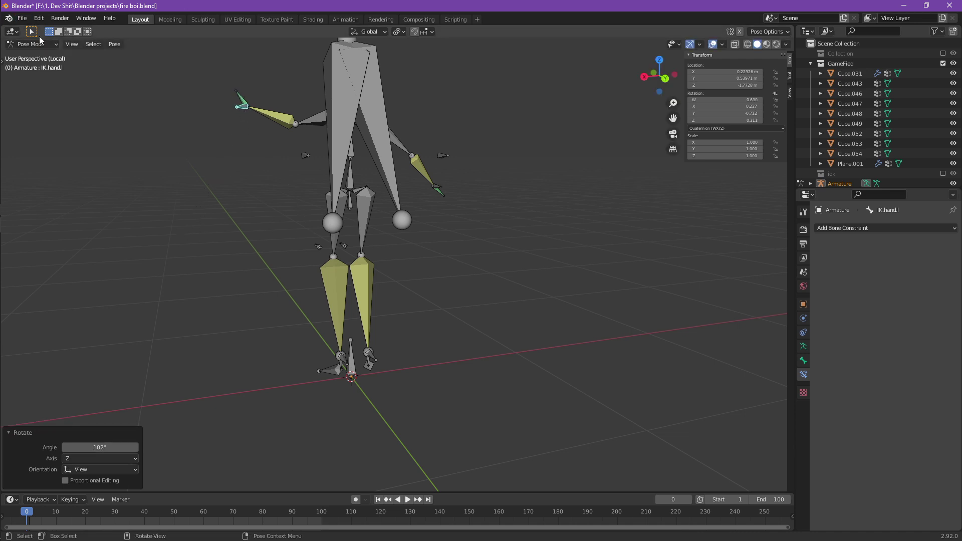
# View the posed armature from the front in Object Mode and return it to Pose Mode.
pyautogui.click(32, 44)
pyautogui.click(32, 55)
pyautogui.moveTo(211, 129); pyautogui.dragTo(454, 146, button='middle')
pyautogui.scroll(3, 454, 146)
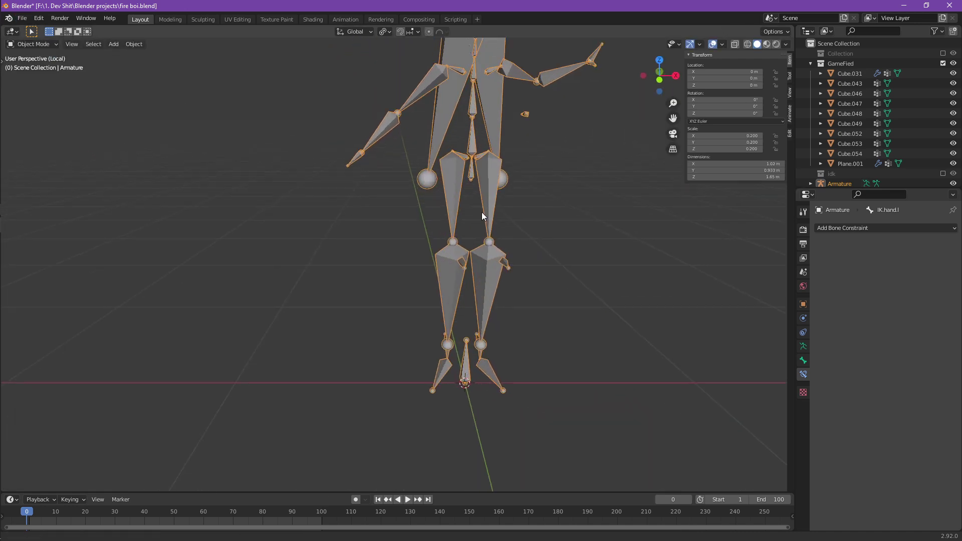
pyautogui.press('Tab')
pyautogui.click(32, 44)
pyautogui.click(33, 76)
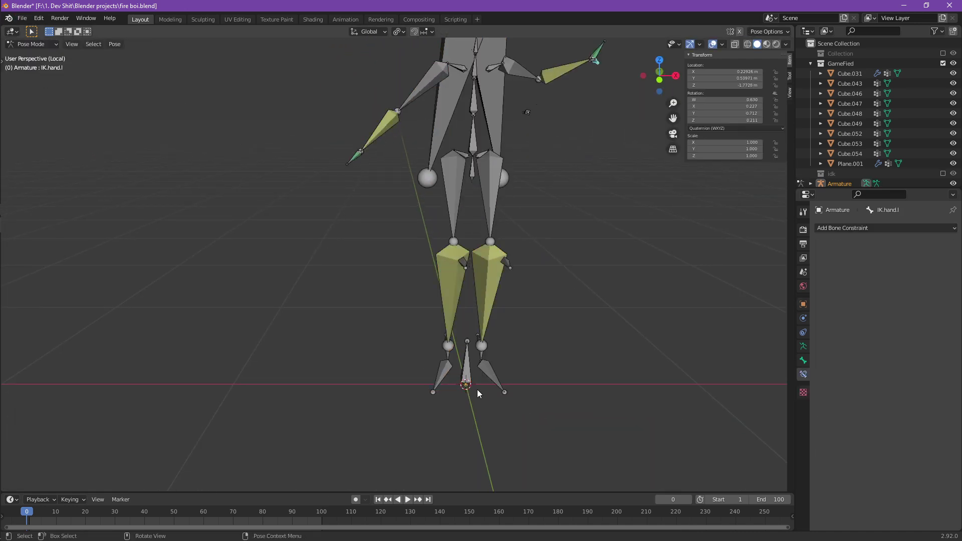
# Select the IK.Feet.r control bone and raise it to bend the right leg.
pyautogui.moveTo(477, 389); pyautogui.dragTo(415, 340, button='middle')
pyautogui.click(416, 341)
pyautogui.click(417, 346)
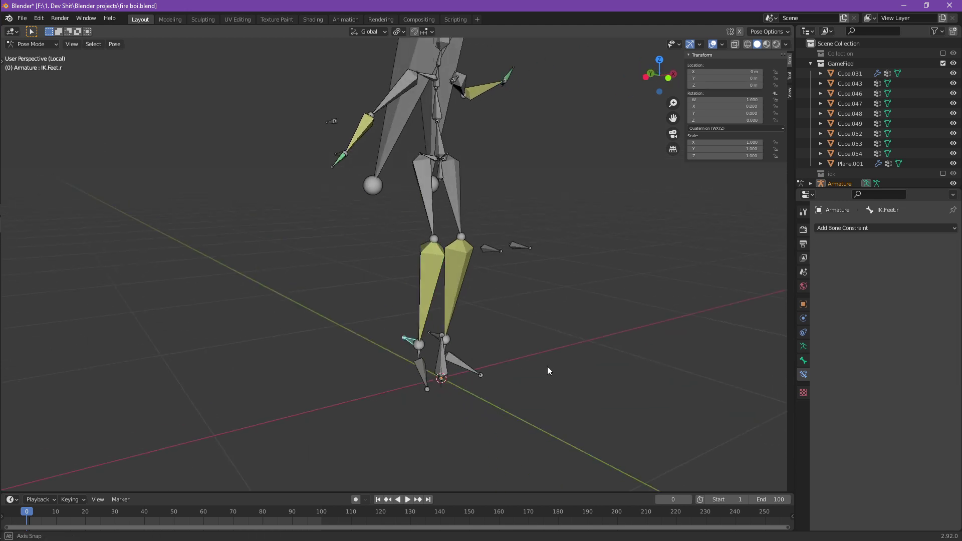
pyautogui.press('g')
pyautogui.click(466, 307)
pyautogui.click(479, 251)
pyautogui.moveTo(479, 251); pyautogui.dragTo(433, 269, button='middle')
pyautogui.press('g')
pyautogui.press('Escape')
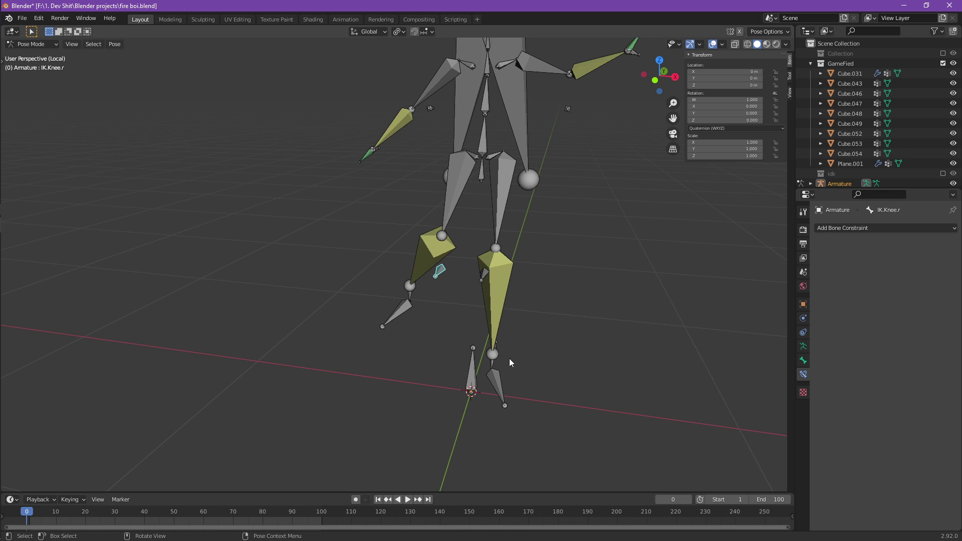
# Move the IK.hand.r control bone about 0.18 m along X and 0.07 m up to bend the right arm.
pyautogui.moveTo(509, 360); pyautogui.dragTo(355, 196, button='middle')
pyautogui.moveTo(424, 203); pyautogui.dragTo(392, 208, button='middle')
pyautogui.press('g')
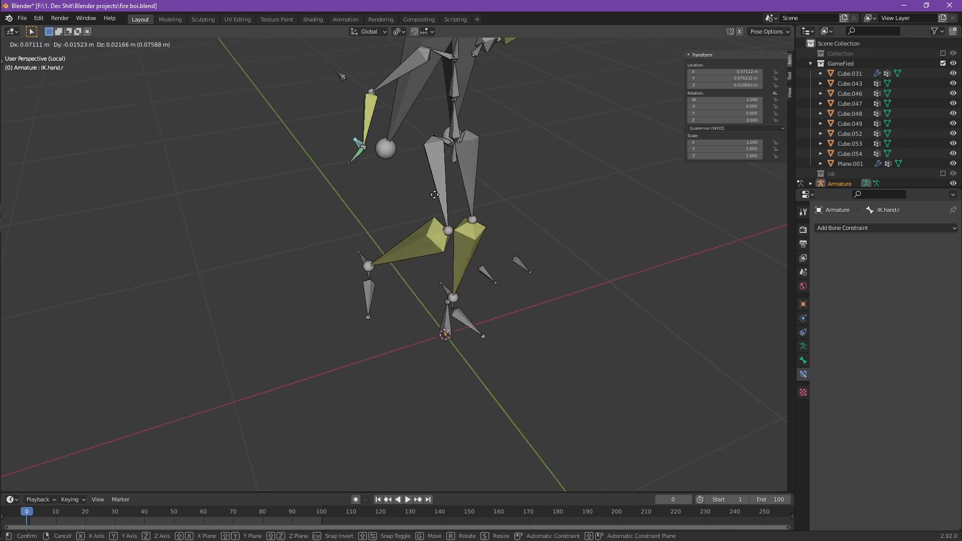
pyautogui.click(404, 171)
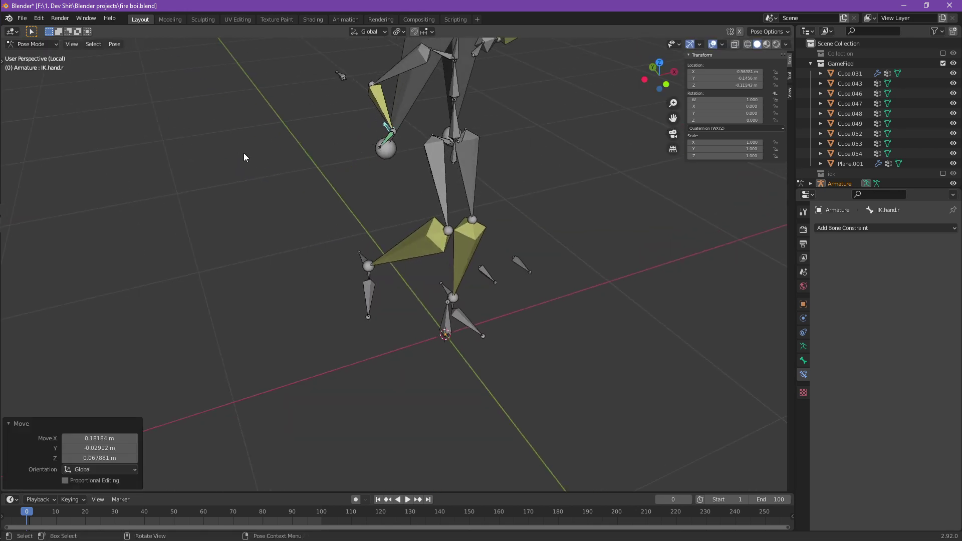
# Leave local view to show the whole character and return the armature to Pose Mode.
pyautogui.press('/')
pyautogui.moveTo(424, 243); pyautogui.dragTo(478, 223, button='middle')
pyautogui.press('Tab')
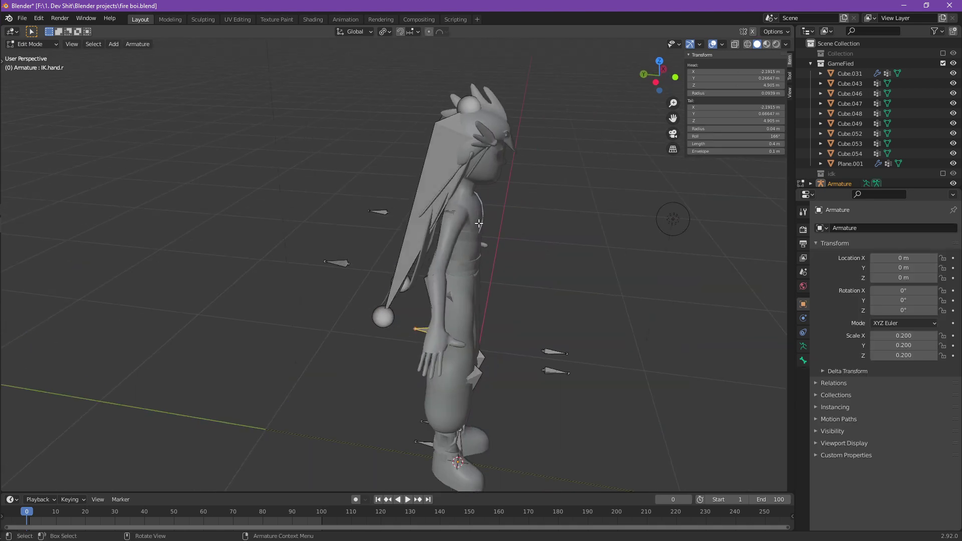
pyautogui.hotkey('ctrl', 'Tab')
# Rotate the Feathers.r bone away from the character's back and switch the armature to Object Mode.
pyautogui.click(425, 197)
pyautogui.moveTo(437, 197); pyautogui.dragTo(410, 192, button='middle')
pyautogui.press('r')
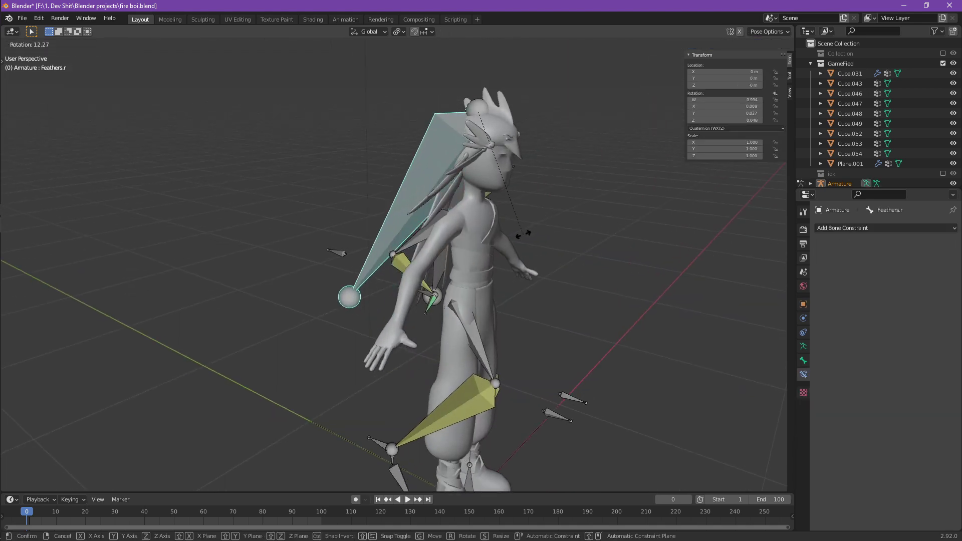
pyautogui.click(515, 238)
pyautogui.click(42, 45)
pyautogui.click(26, 58)
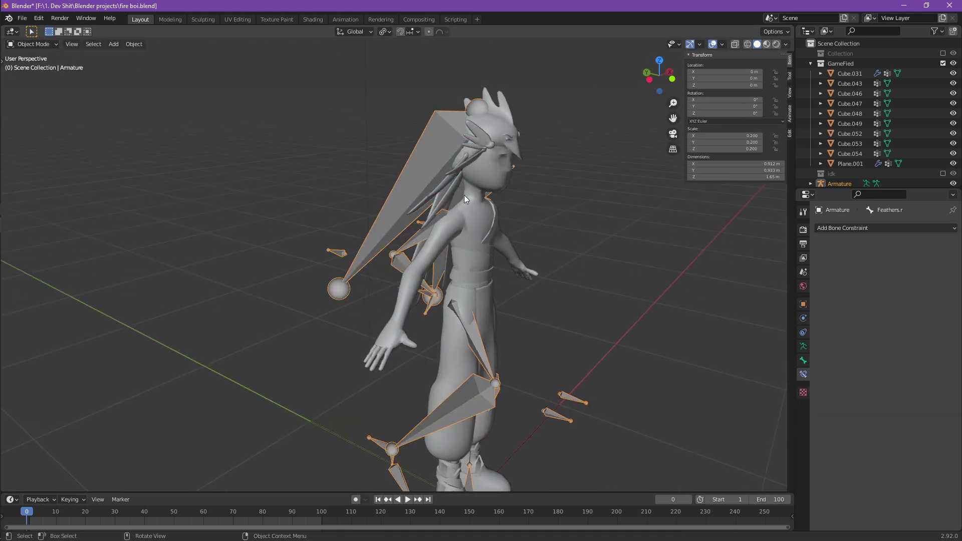
# Try to apply rotation and scale to the armature and undo it.
pyautogui.moveTo(463, 194); pyautogui.dragTo(503, 305, button='middle')
pyautogui.hotkey('ctrl', 'a')
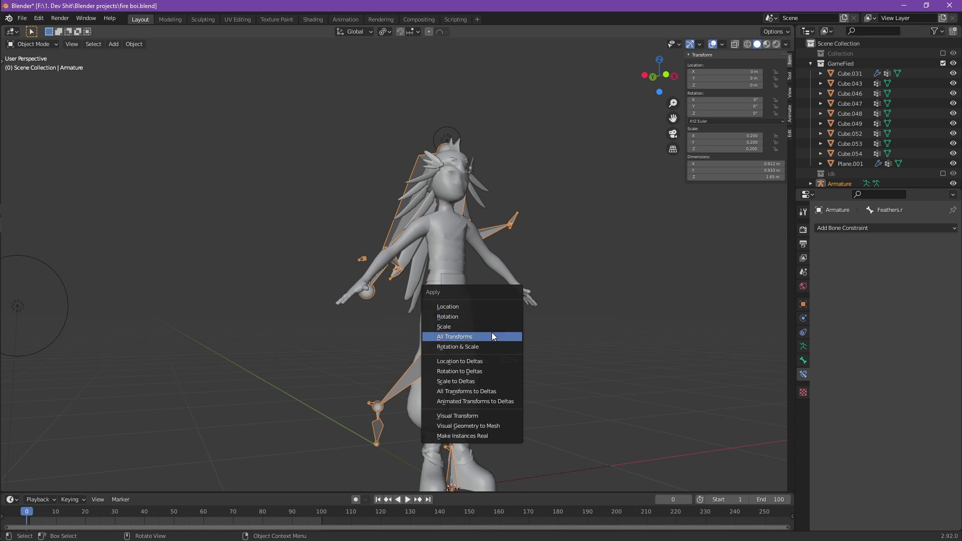
pyautogui.click(493, 347)
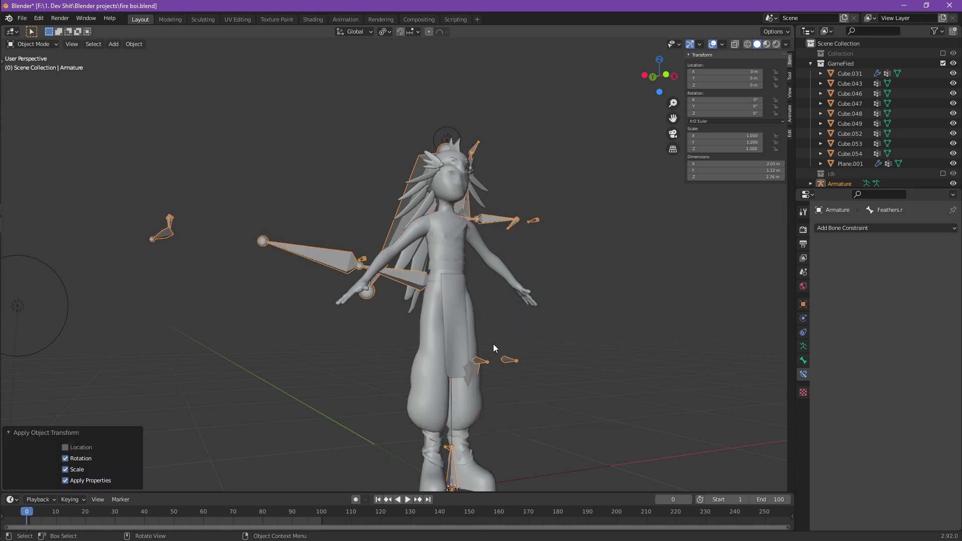
pyautogui.hotkey('ctrl', 'z')
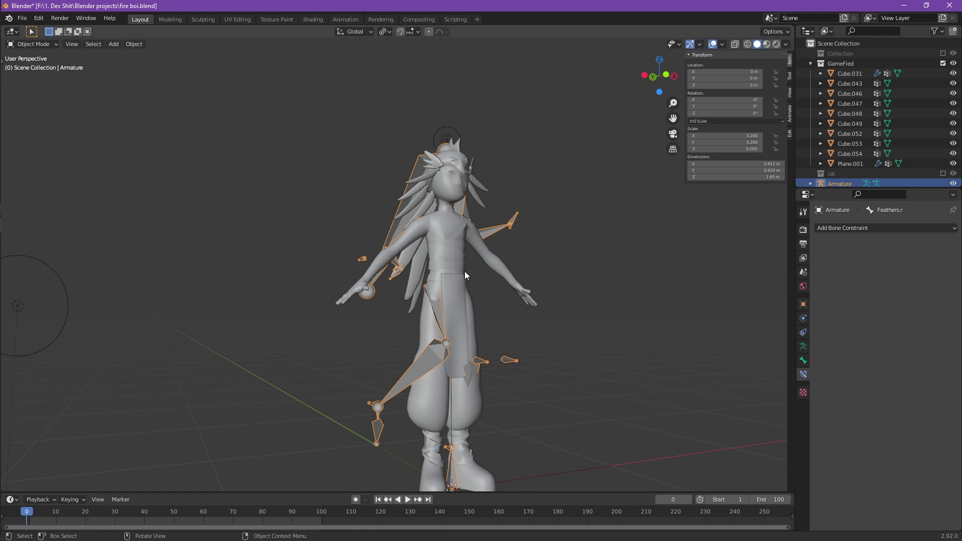
pyautogui.click(448, 247)
pyautogui.keyDown('shift'); pyautogui.moveTo(473, 331); pyautogui.dragTo(466, 295, button='middle'); pyautogui.keyUp('shift')
pyautogui.click(423, 312)
pyautogui.press('g')
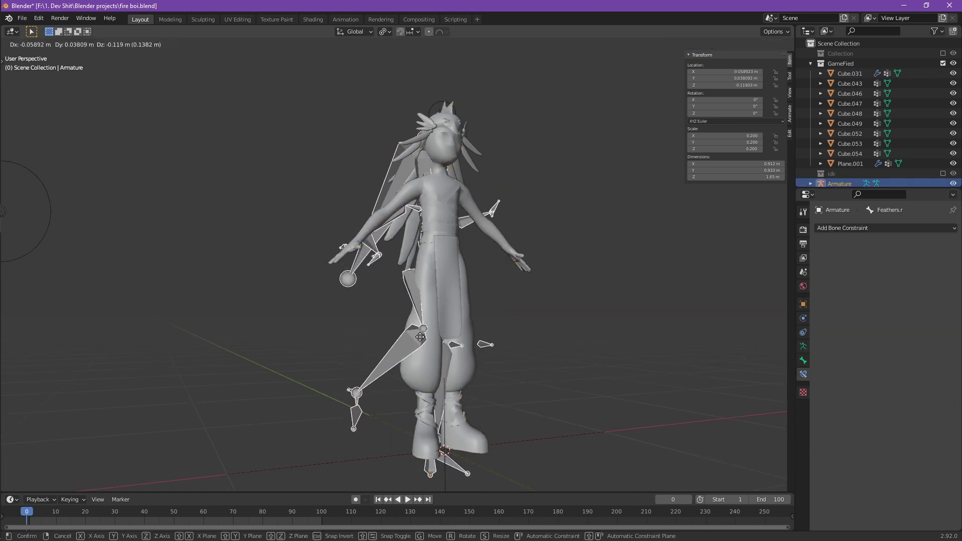
pyautogui.press('Escape')
# Select the body mesh Cube.031 and apply its rotation and scale.
pyautogui.click(418, 215)
pyautogui.moveTo(430, 211); pyautogui.dragTo(433, 222, button='middle')
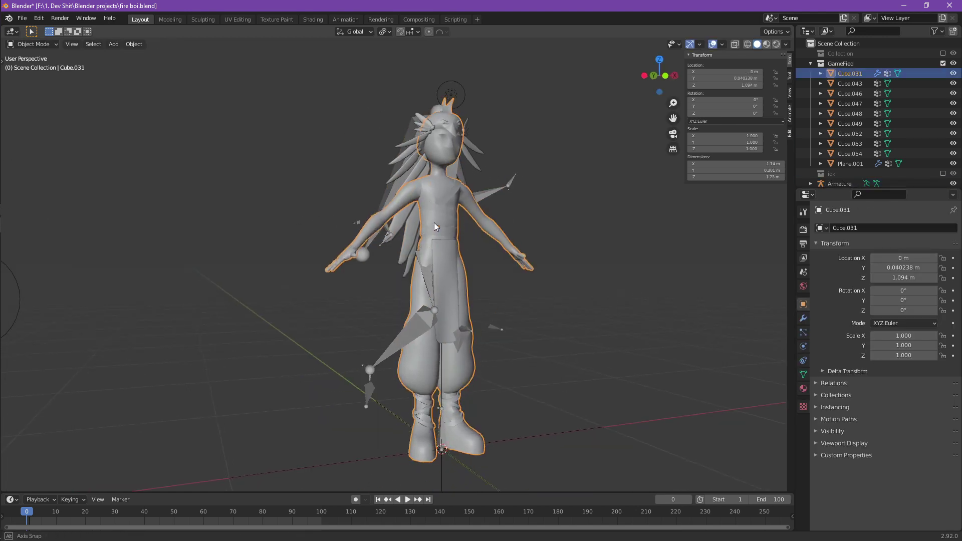
pyautogui.hotkey('ctrl', 'a')
pyautogui.click(424, 225)
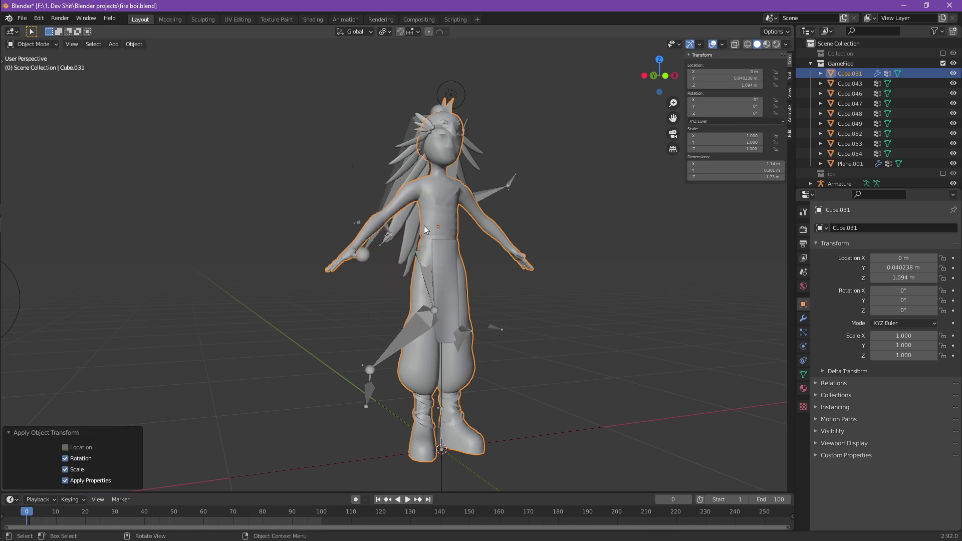
# Try once more to apply the armature's transforms, undo that and view the character from the front.
pyautogui.click(426, 327)
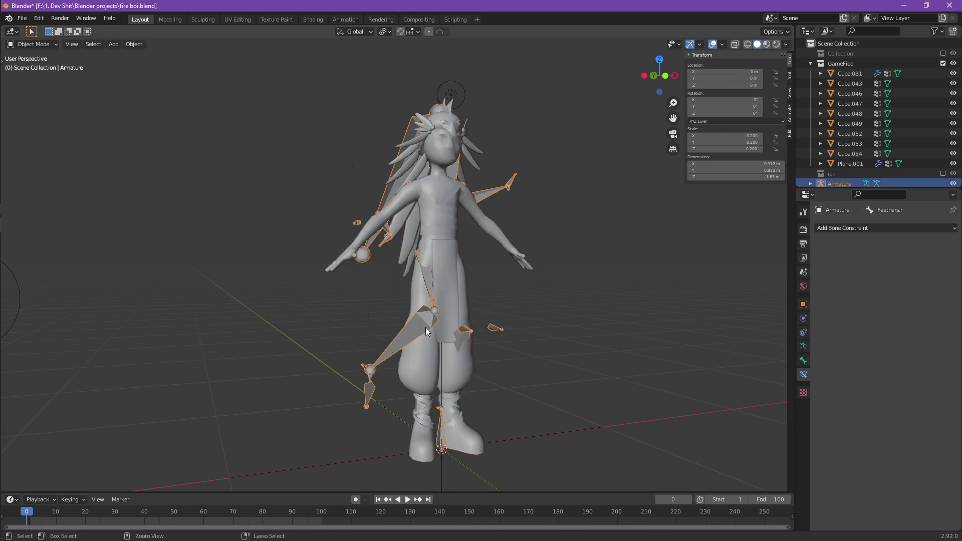
pyautogui.hotkey('ctrl', 'a')
pyautogui.click(425, 328)
pyautogui.hotkey('ctrl', 'z')
pyautogui.moveTo(421, 328); pyautogui.dragTo(132, 301, button='middle')
pyautogui.moveTo(384, 301); pyautogui.dragTo(288, 335, button='middle')
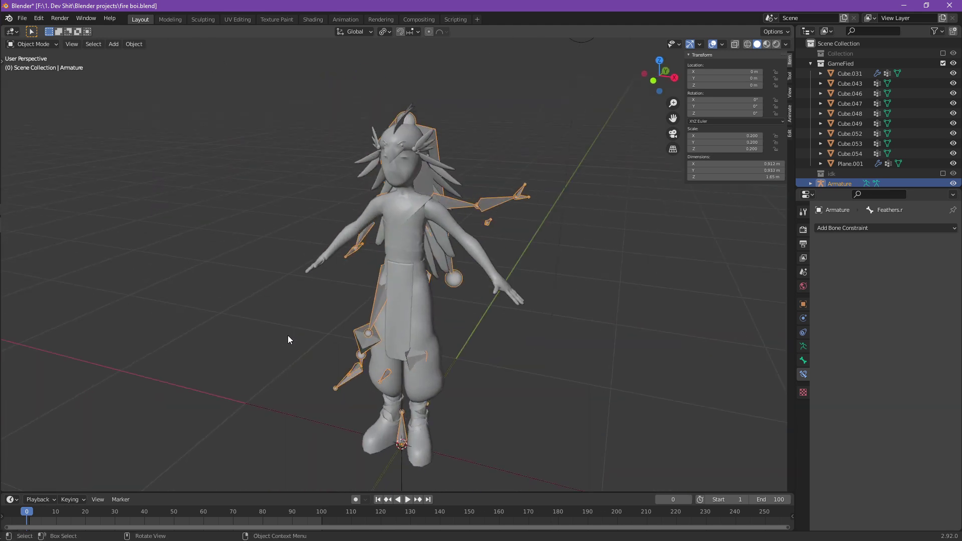
# Select all character meshes from Cube.031 to Plane.001 and parent them to the armature with automatic weights.
pyautogui.scroll(3, 410, 292)
pyautogui.moveTo(410, 293); pyautogui.dragTo(491, 316, button='middle')
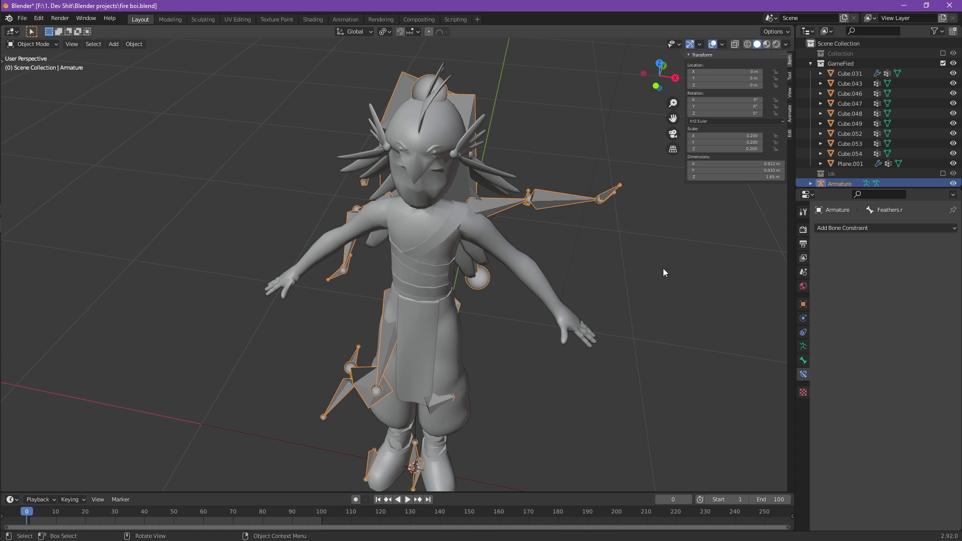
pyautogui.click(515, 259)
pyautogui.press('g')
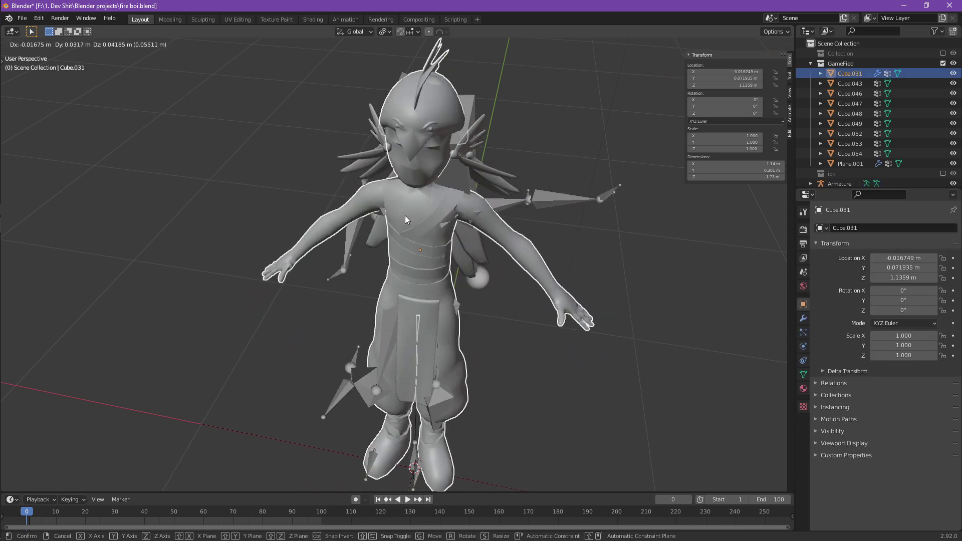
pyautogui.press('Escape')
pyautogui.keyDown('shift'); pyautogui.click(852, 163); pyautogui.keyUp('shift')
pyautogui.moveTo(687, 174); pyautogui.dragTo(702, 181, button='middle')
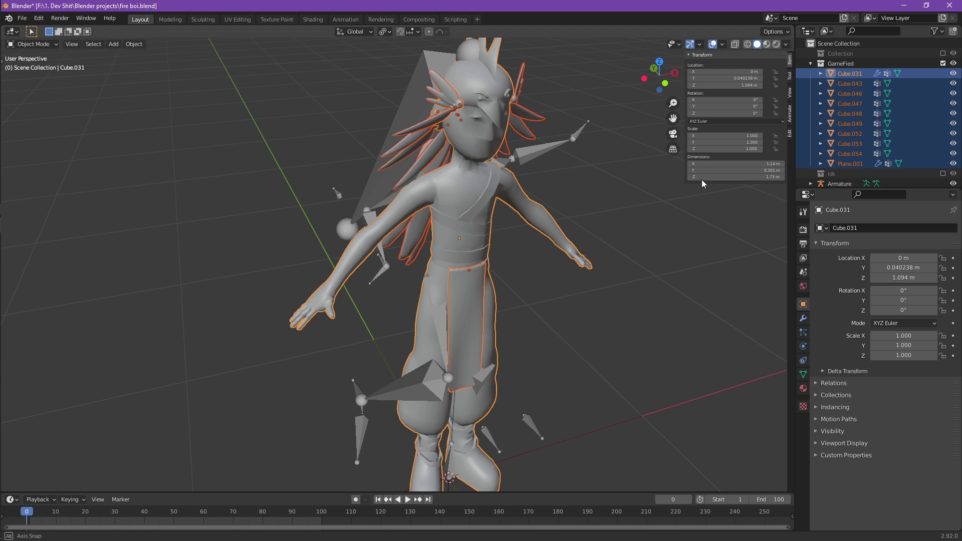
pyautogui.keyDown('shift'); pyautogui.click(548, 151); pyautogui.keyUp('shift')
pyautogui.hotkey('ctrl', 'p')
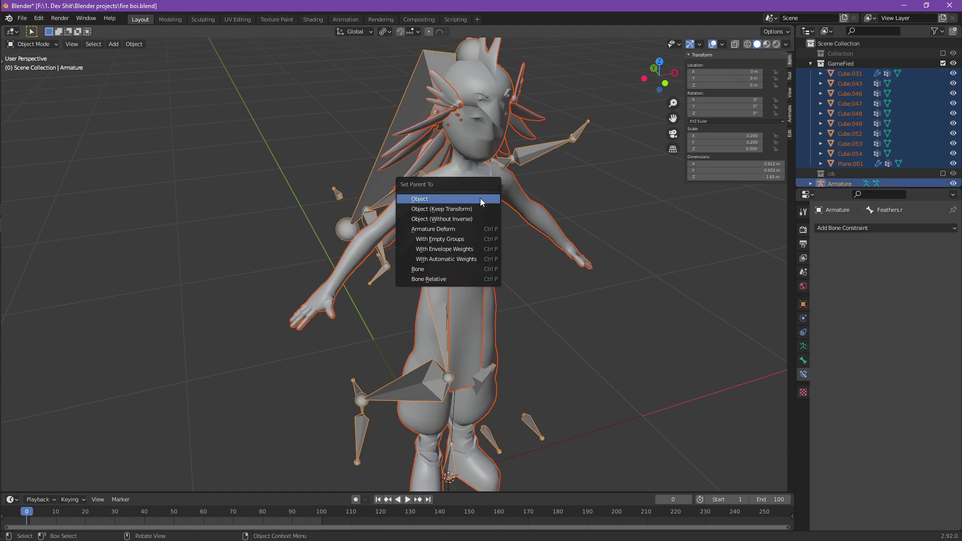
pyautogui.click(446, 259)
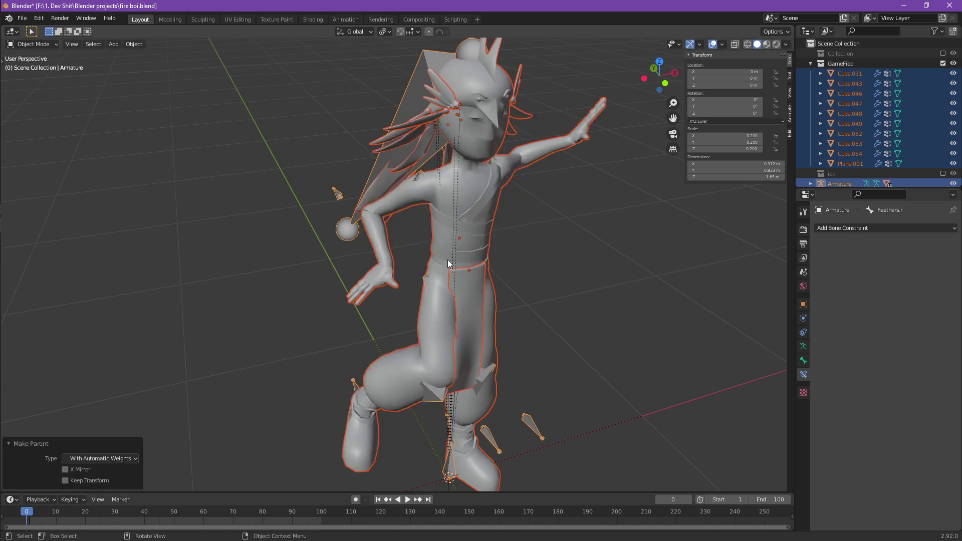
# Put the armature in Pose Mode, show the character in Material Preview shading and hide the viewport overlays.
pyautogui.click(340, 196)
pyautogui.click(47, 47)
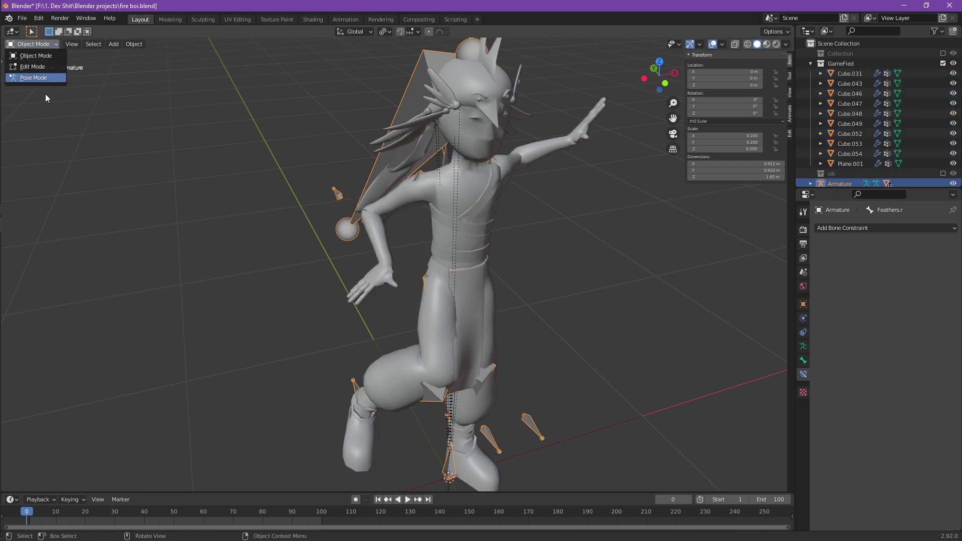
pyautogui.click(47, 79)
pyautogui.moveTo(351, 200); pyautogui.dragTo(403, 189, button='middle')
pyautogui.press('z')
pyautogui.click(422, 332)
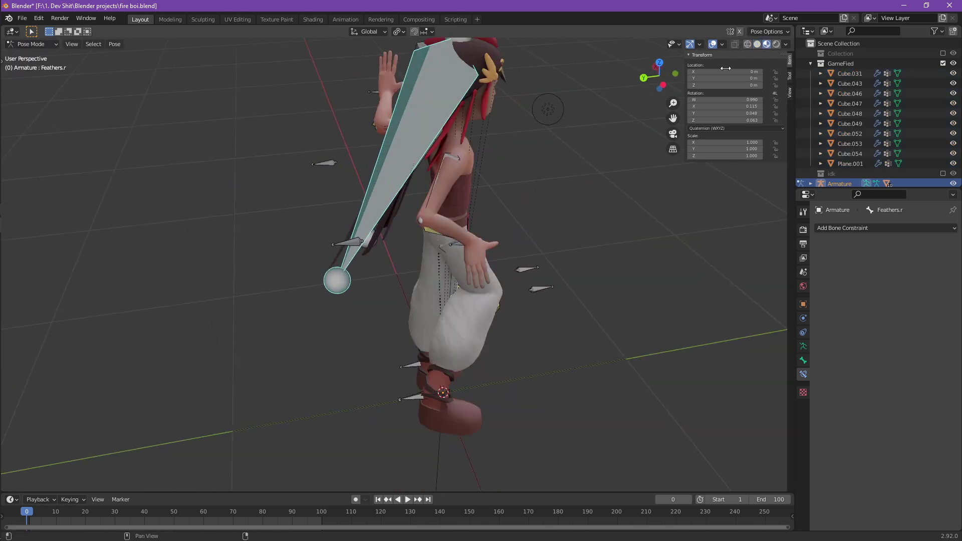
pyautogui.click(712, 44)
pyautogui.moveTo(451, 170); pyautogui.dragTo(383, 160, button='middle')
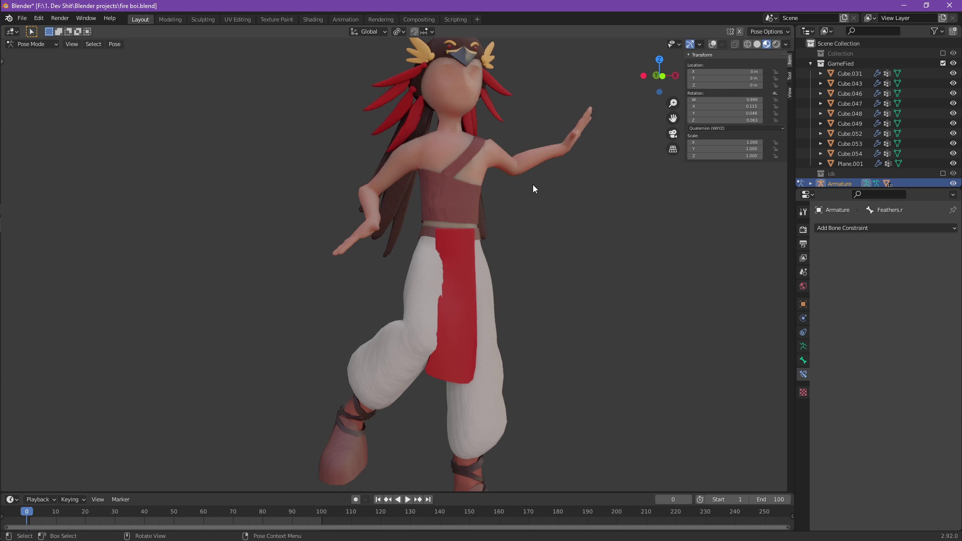
# Try rotating the Feathers.r bone to test the feather deformation, and briefly show the viewport overlays.
pyautogui.press('r')
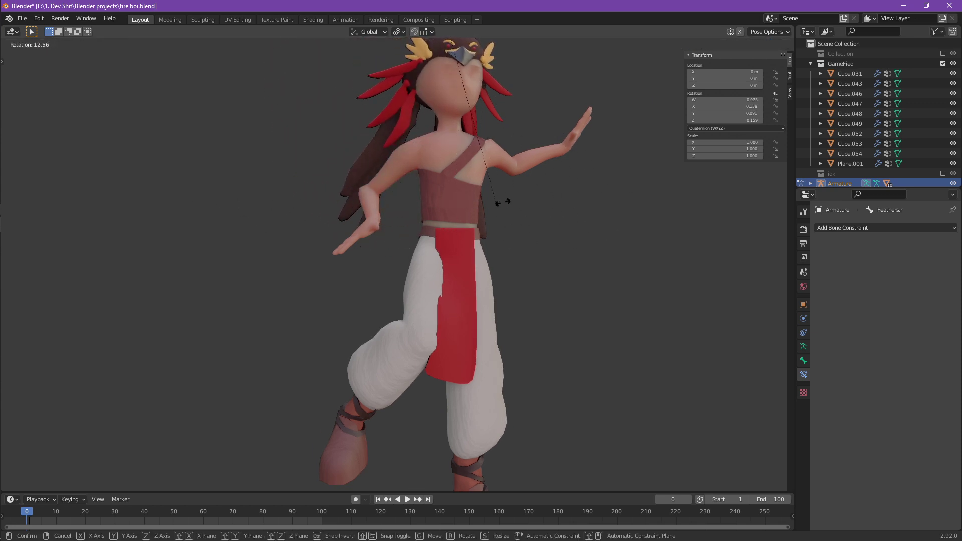
pyautogui.click(439, 392)
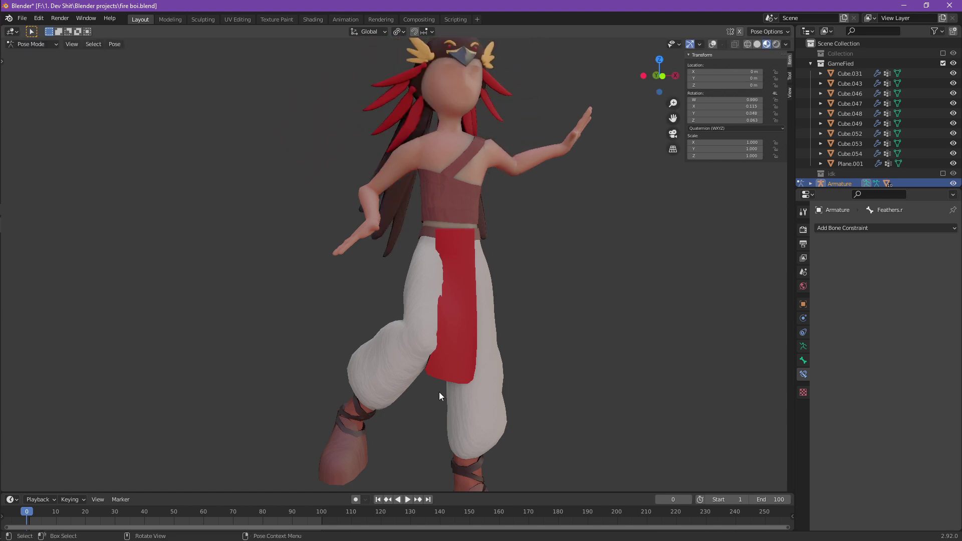
pyautogui.click(711, 45)
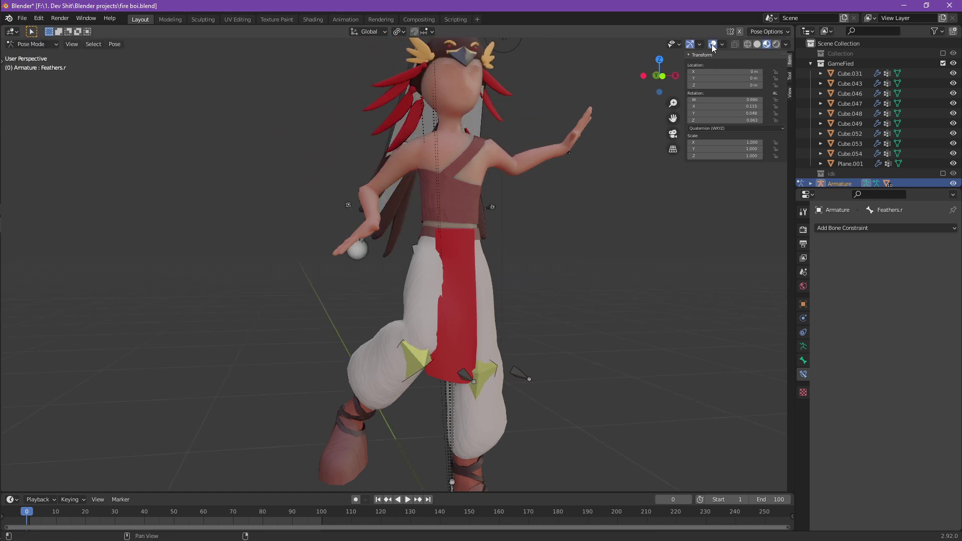
pyautogui.click(711, 44)
# Switch the viewport to Rendered shading with the full character in view and start animation playback.
pyautogui.scroll(-3, 572, 210)
pyautogui.press('z')
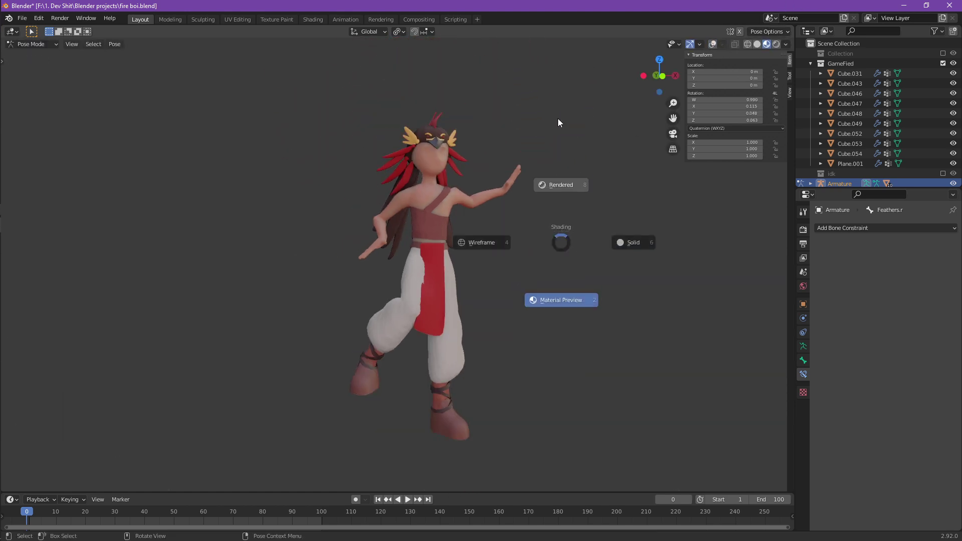
pyautogui.click(557, 119)
pyautogui.press('space')
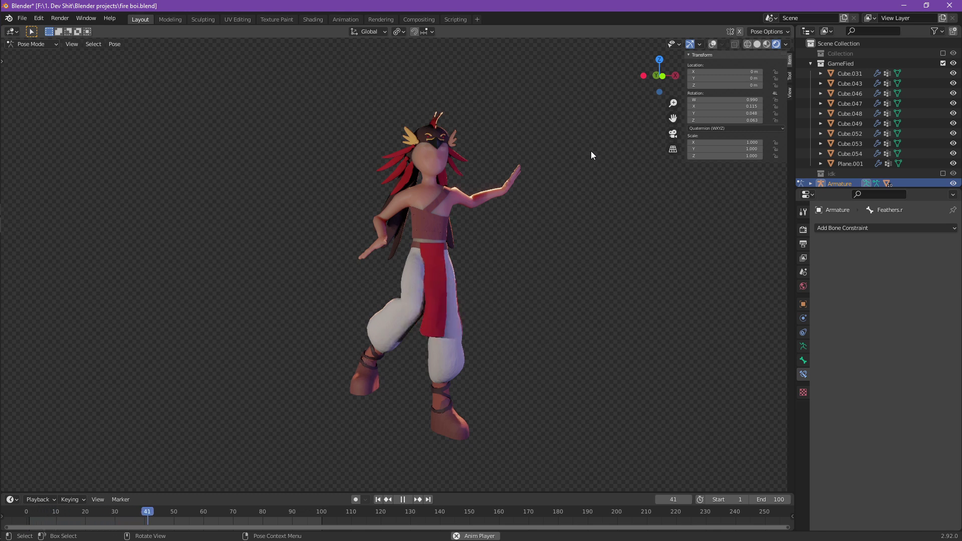